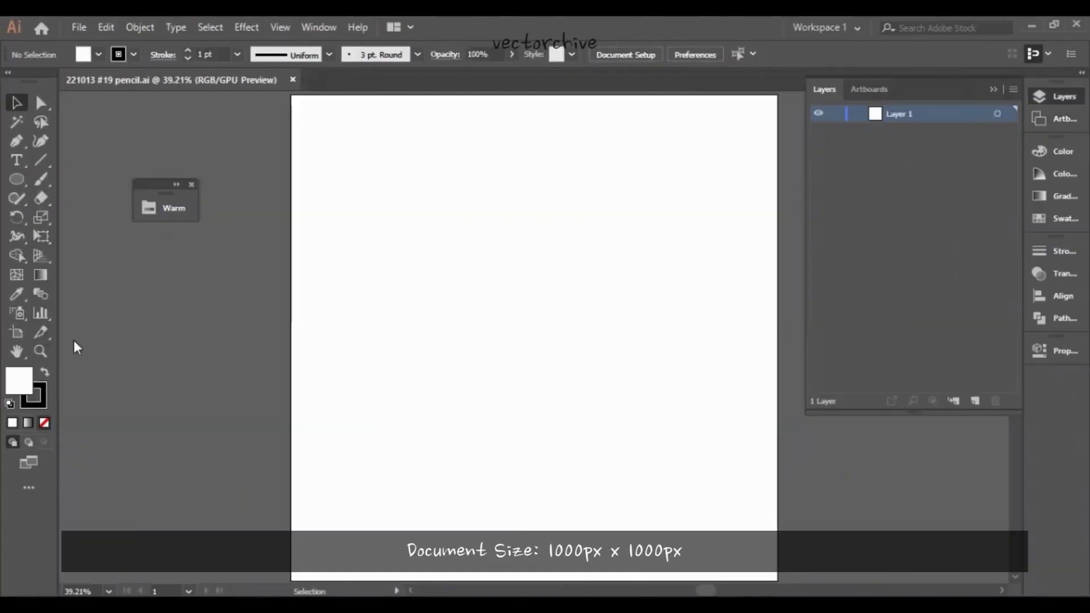
Draw a short horizontal rectangle near the artboard's upper middle and a tall narrow rectangle below it, flush with its left edge.
{"action": "left_click", "coordinate": [597, 179]}
{"action": "left_click_drag", "start_coordinate": [16, 179], "coordinate": [64, 175]}
{"action": "left_click_drag", "start_coordinate": [498, 177], "coordinate": [589, 192]}
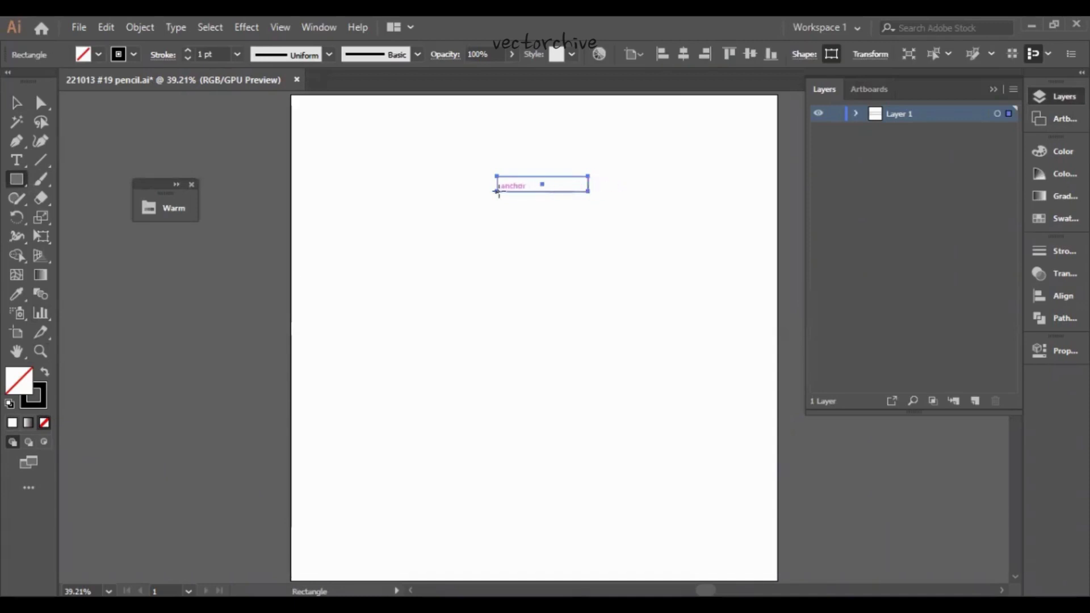
{"action": "left_click_drag", "start_coordinate": [495, 191], "coordinate": [526, 408]}
Set the alignment reference for the two rectangles to Align to Selection.
{"action": "left_click", "coordinate": [16, 102]}
{"action": "key", "text": "ctrl+equal"}
{"action": "key", "text": "ctrl+equal"}
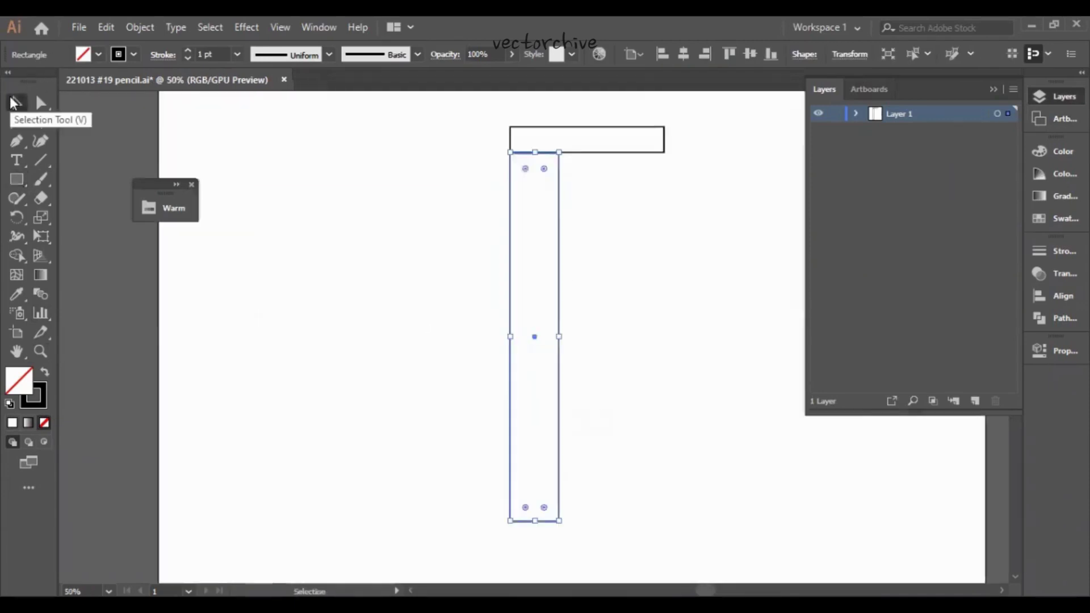
{"action": "left_click_drag", "start_coordinate": [390, 252], "coordinate": [289, 251]}
{"action": "left_click_drag", "start_coordinate": [366, 132], "coordinate": [428, 218]}
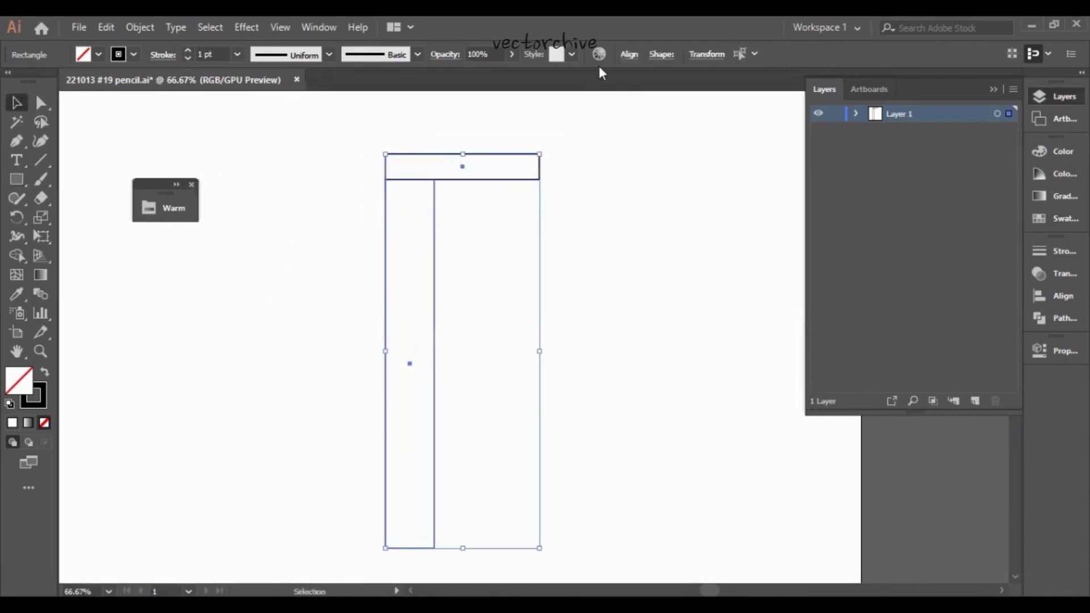
{"action": "left_click", "coordinate": [631, 54]}
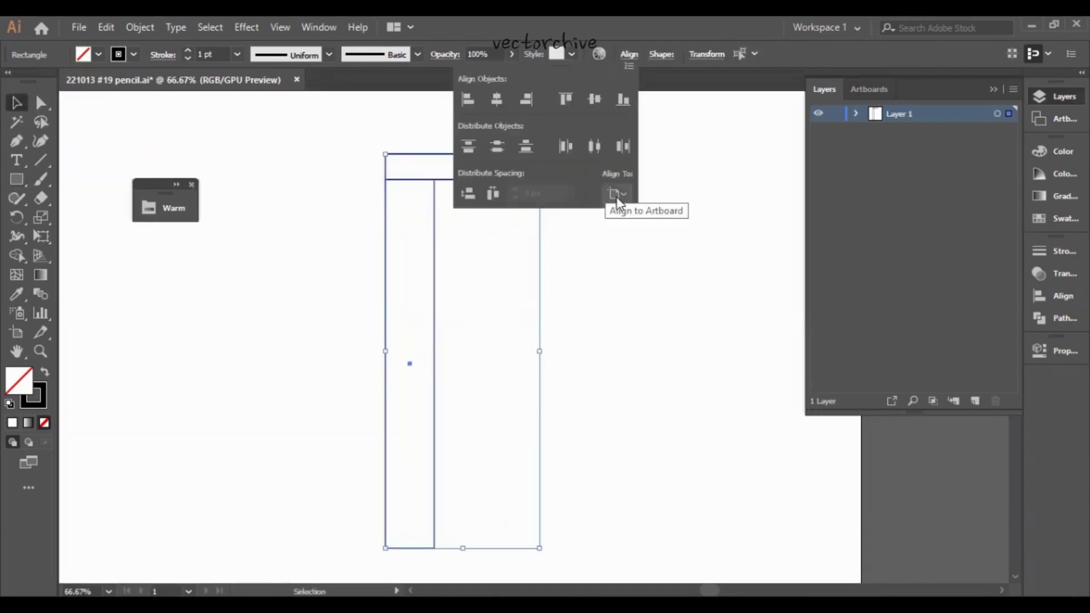
{"action": "left_click", "coordinate": [617, 197]}
{"action": "left_click", "coordinate": [626, 212]}
{"action": "left_click", "coordinate": [631, 55]}
{"action": "left_click", "coordinate": [569, 361]}
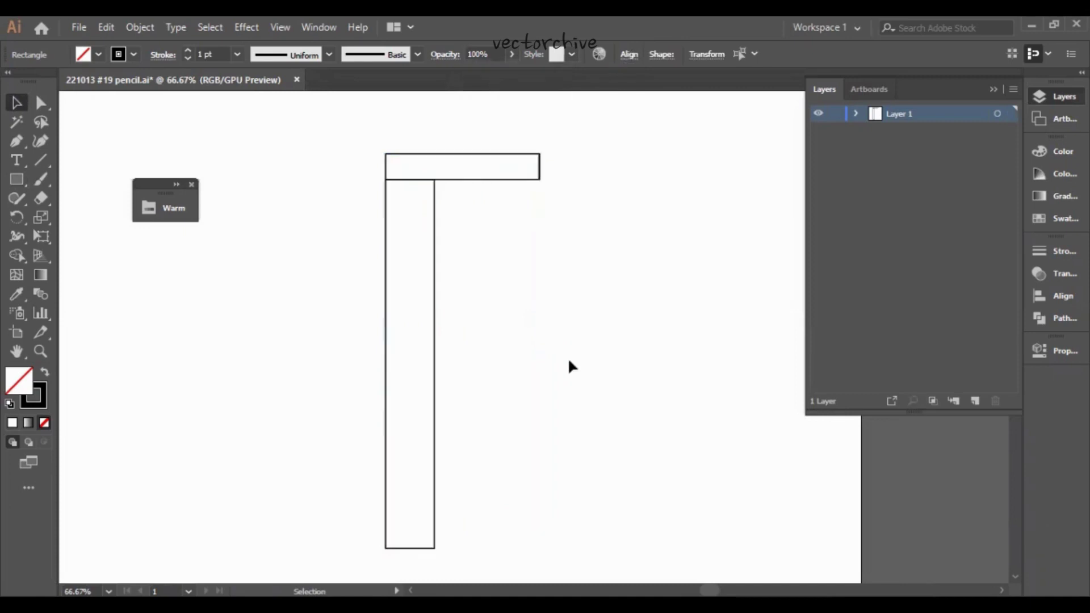
Duplicate the tall rectangle twice to the right so three identical columns stand edge to edge.
{"action": "left_click", "coordinate": [387, 339]}
{"action": "left_click_drag", "start_coordinate": [408, 361], "coordinate": [459, 364]}
{"action": "key", "text": "ctrl+d"}
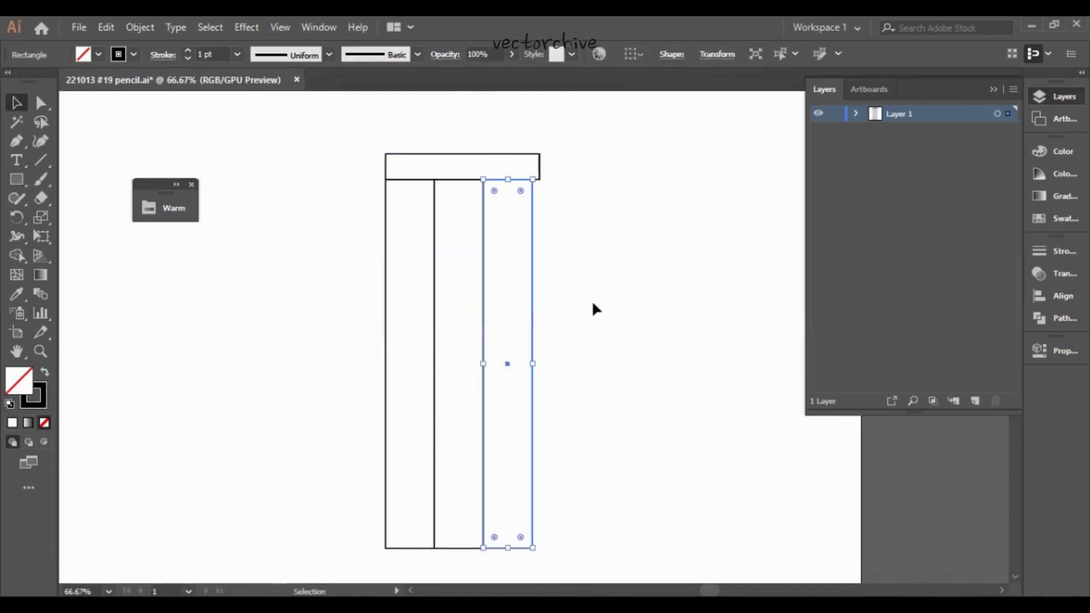
Narrow the horizontal rectangle from its right side to match the combined width of the three columns.
{"action": "left_click", "coordinate": [518, 161]}
{"action": "left_click", "coordinate": [540, 167]}
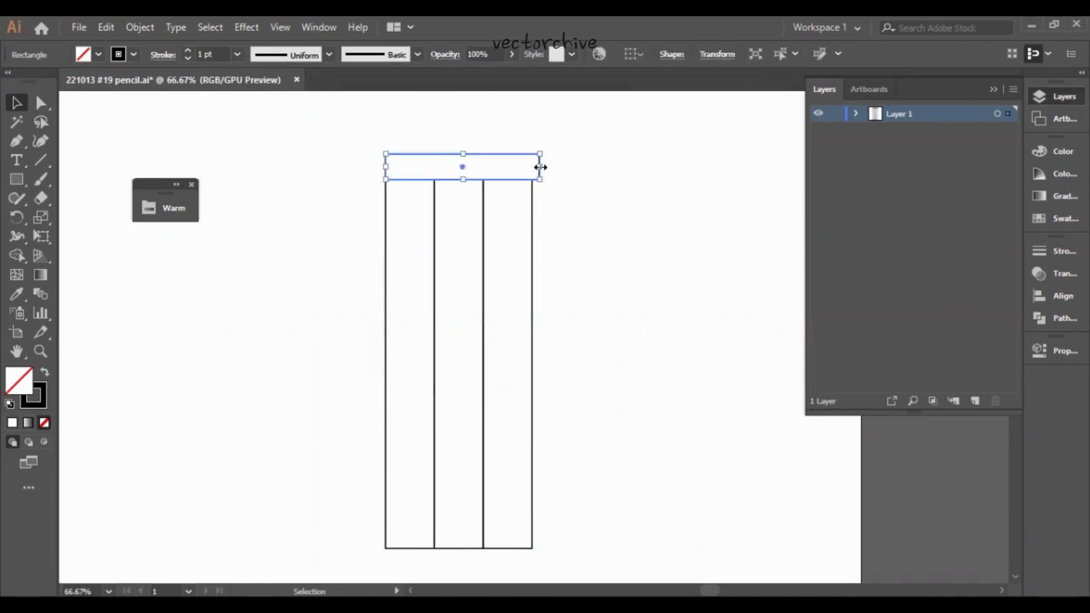
{"action": "left_click_drag", "start_coordinate": [540, 167], "coordinate": [533, 167]}
{"action": "left_click", "coordinate": [577, 210]}
Add an anchor point at the bottom center of the middle column with the Pen tool.
{"action": "left_click_drag", "start_coordinate": [571, 263], "coordinate": [577, 112]}
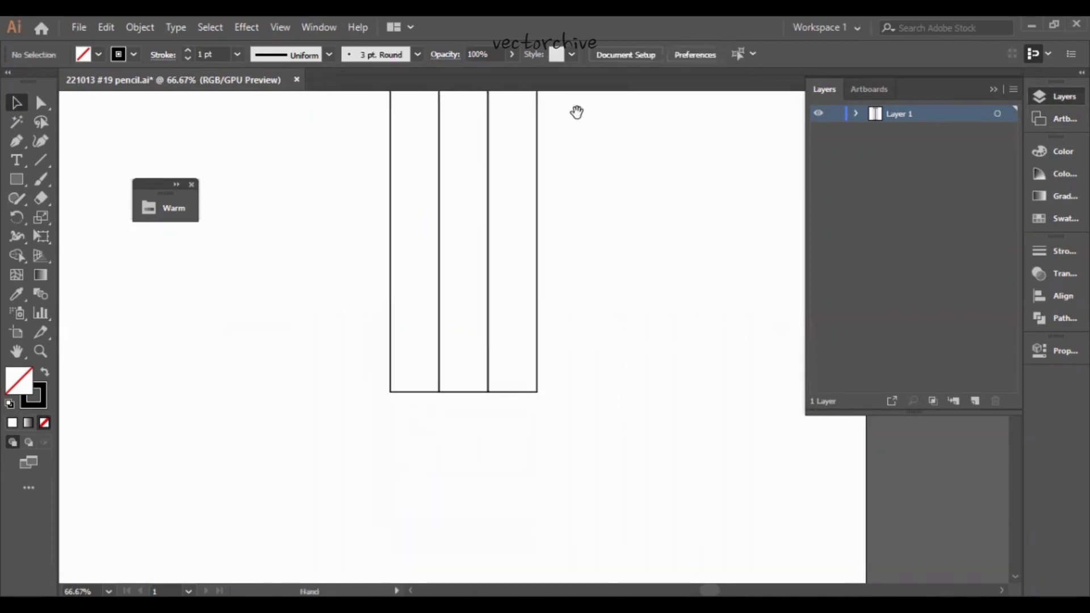
{"action": "left_click", "coordinate": [463, 389]}
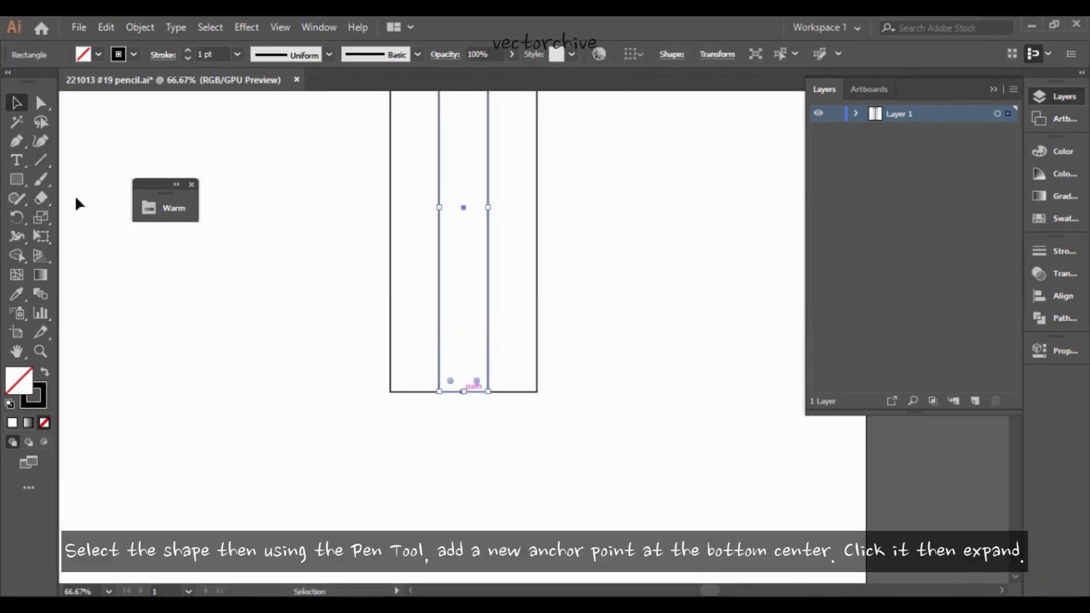
{"action": "left_click", "coordinate": [19, 140]}
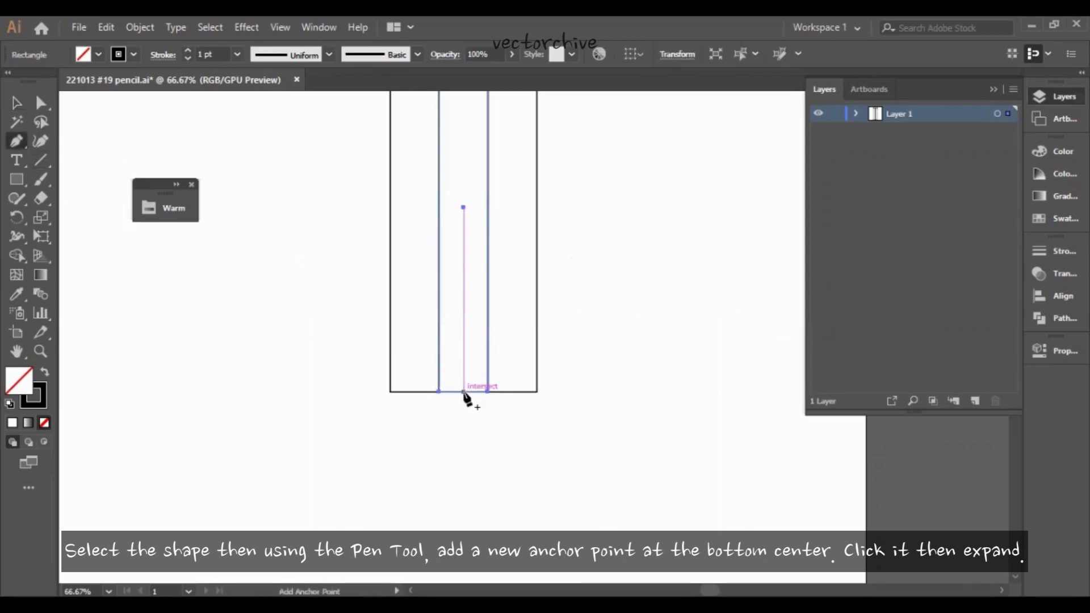
{"action": "left_click", "coordinate": [463, 391]}
Pull the middle column's new bottom anchor down into a tip and round its corner to about 22.3 px.
{"action": "left_click", "coordinate": [41, 103]}
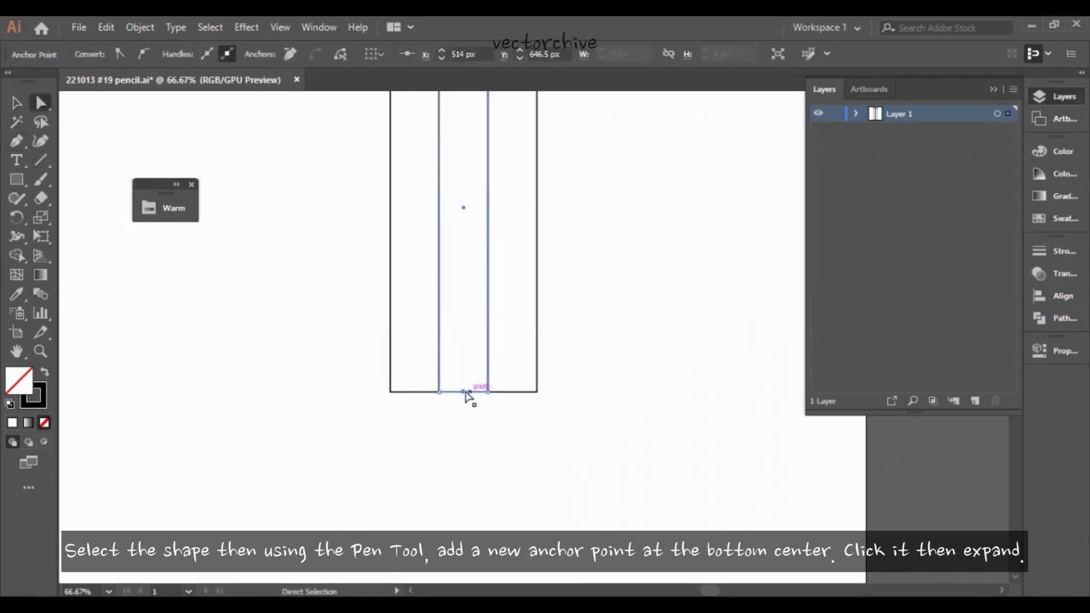
{"action": "mouse_move", "coordinate": [465, 392]}
{"action": "left_mouse_down"}
{"action": "mouse_move", "coordinate": [463, 425]}
{"action": "mouse_move", "coordinate": [463, 398]}
{"action": "left_mouse_up"}
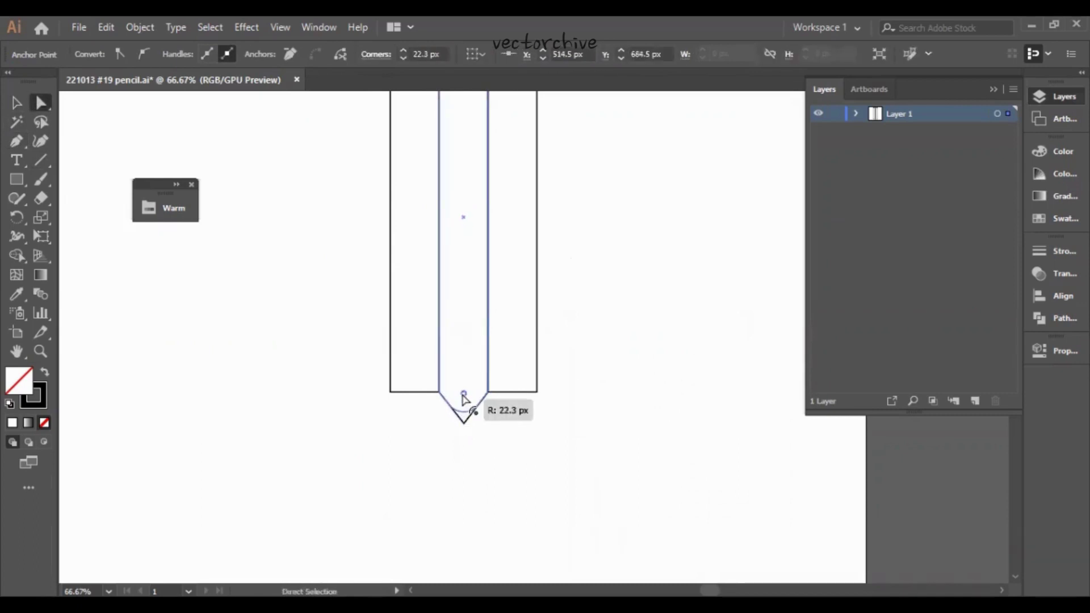
{"action": "left_click", "coordinate": [17, 103]}
{"action": "left_click", "coordinate": [348, 333]}
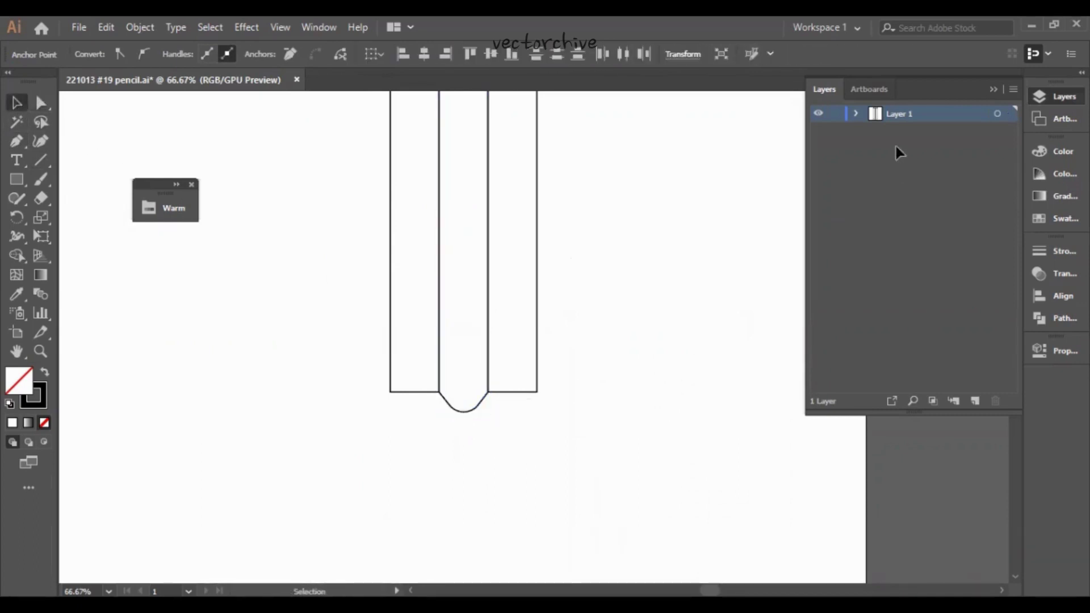
Duplicate the rounded-tip column twice to the right, each copy touching the previous one.
{"action": "left_click", "coordinate": [856, 113]}
{"action": "left_click", "coordinate": [464, 399]}
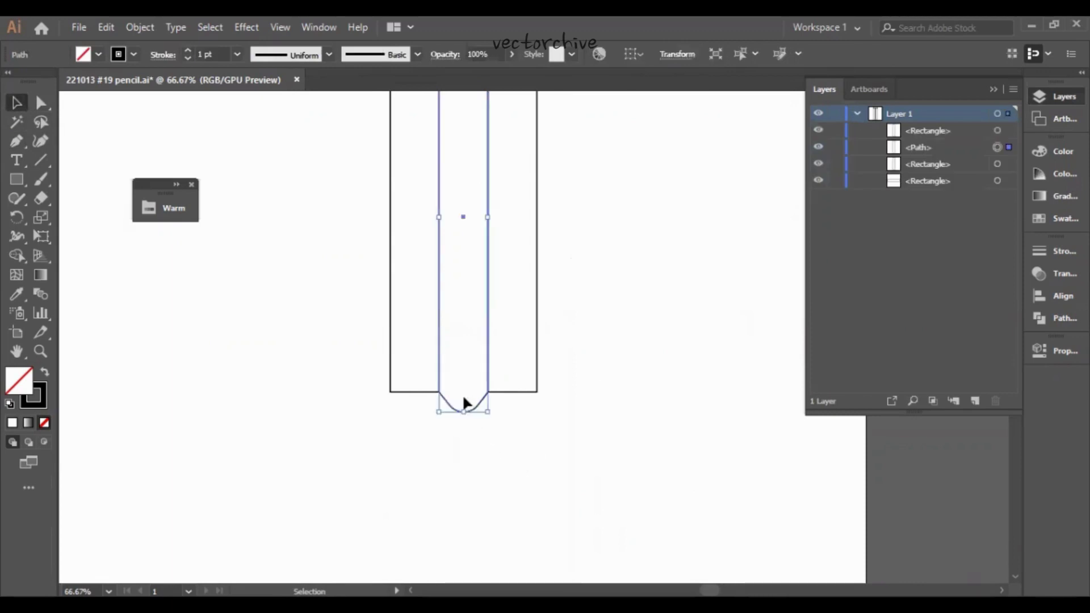
{"action": "left_click_drag", "start_coordinate": [472, 407], "coordinate": [528, 404]}
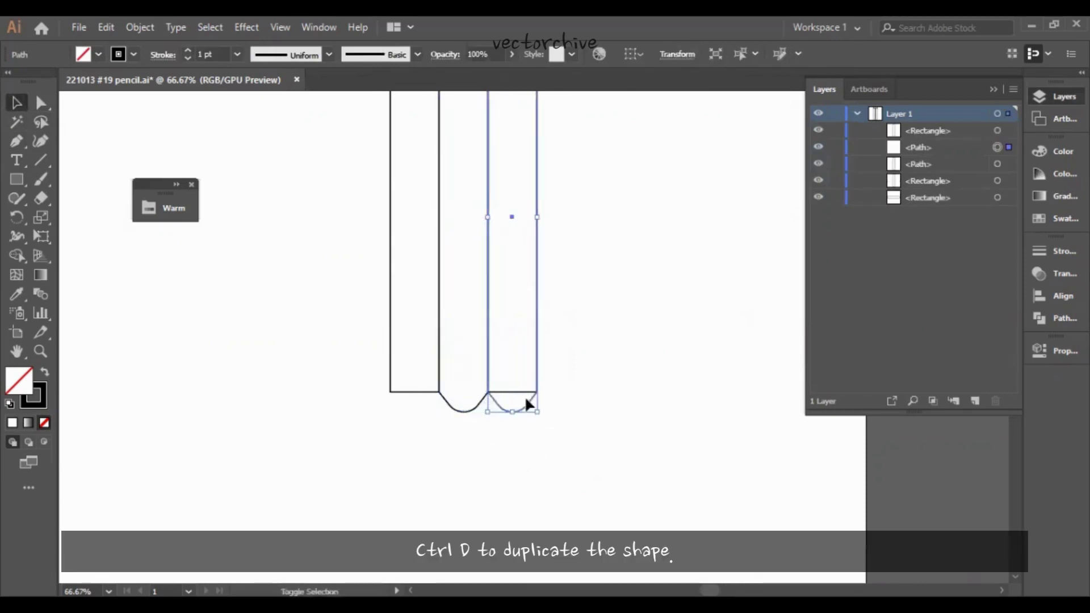
{"action": "key", "text": "ctrl+d"}
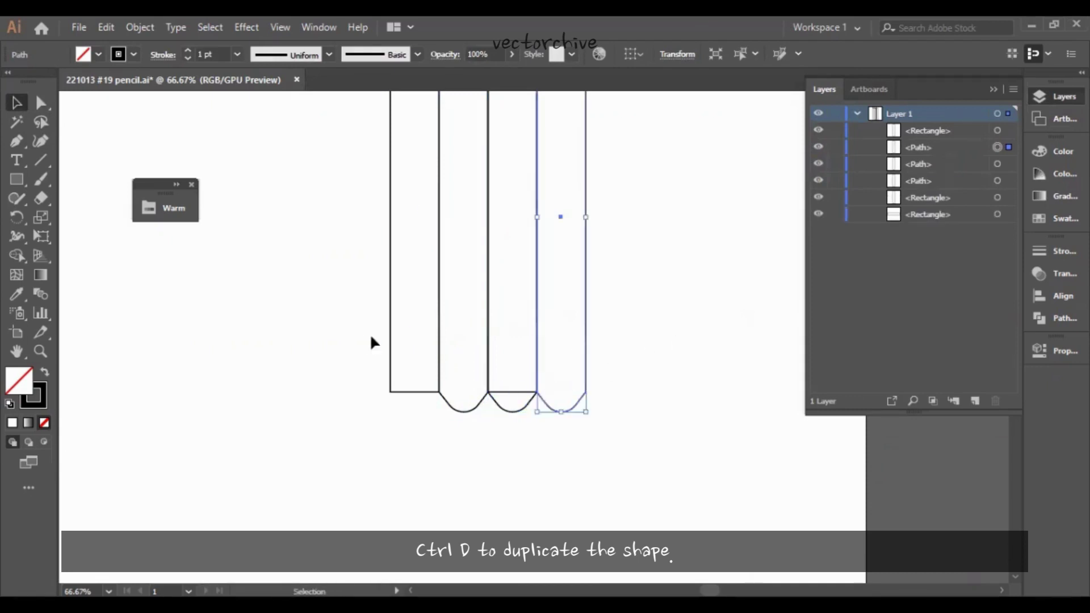
Hide the two remaining square-ended column rectangles in the layer.
{"action": "left_click_drag", "start_coordinate": [414, 345], "coordinate": [416, 347]}
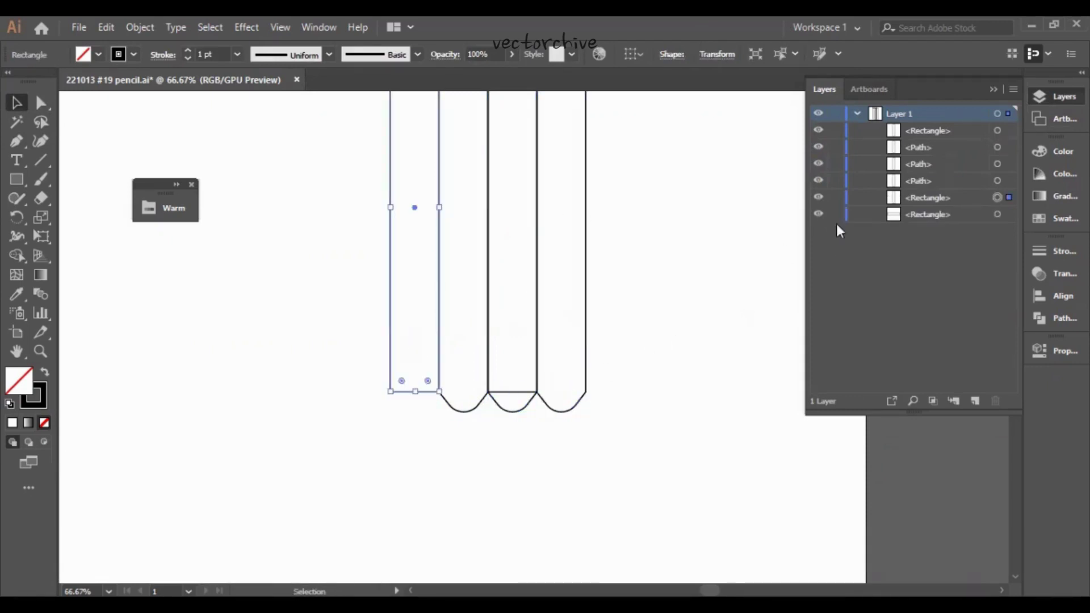
{"action": "left_click", "coordinate": [817, 198]}
{"action": "left_click", "coordinate": [511, 392]}
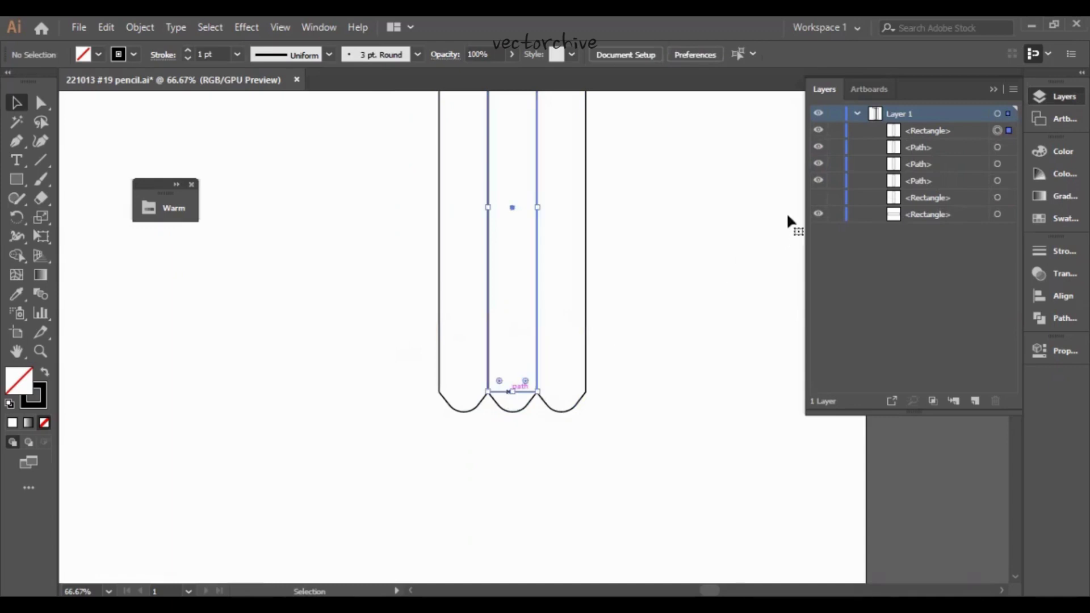
{"action": "left_click", "coordinate": [817, 131]}
Group the three rounded-tip columns and center the group horizontally with the top rectangle.
{"action": "left_click_drag", "start_coordinate": [618, 356], "coordinate": [336, 304]}
{"action": "key", "text": "ctrl+g"}
{"action": "left_click_drag", "start_coordinate": [672, 148], "coordinate": [606, 434]}
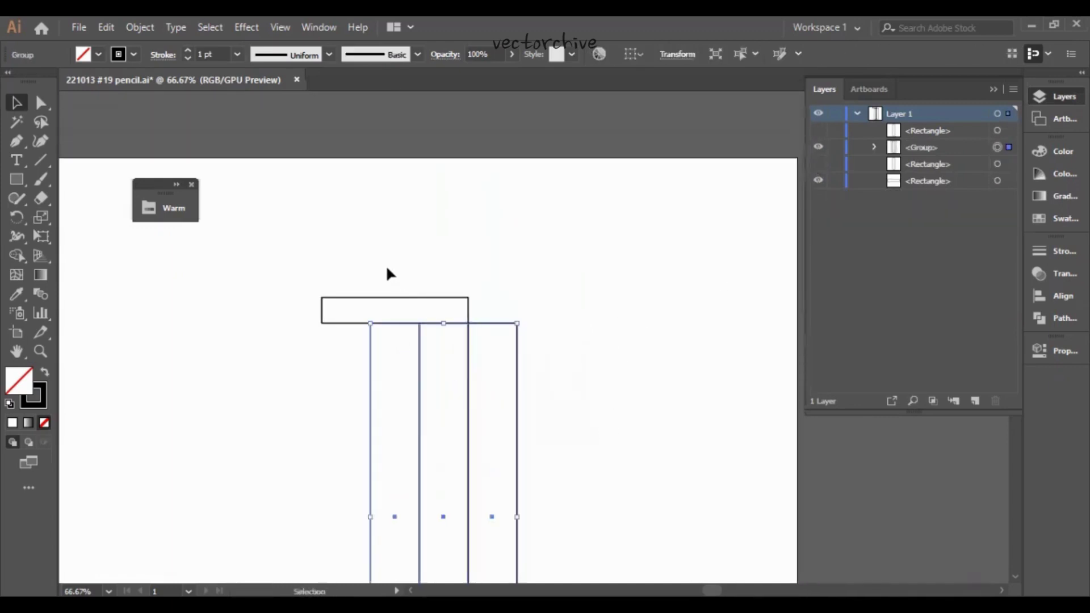
{"action": "left_click", "coordinate": [389, 297], "text": "shift"}
{"action": "left_click", "coordinate": [685, 54]}
{"action": "left_click", "coordinate": [600, 217]}
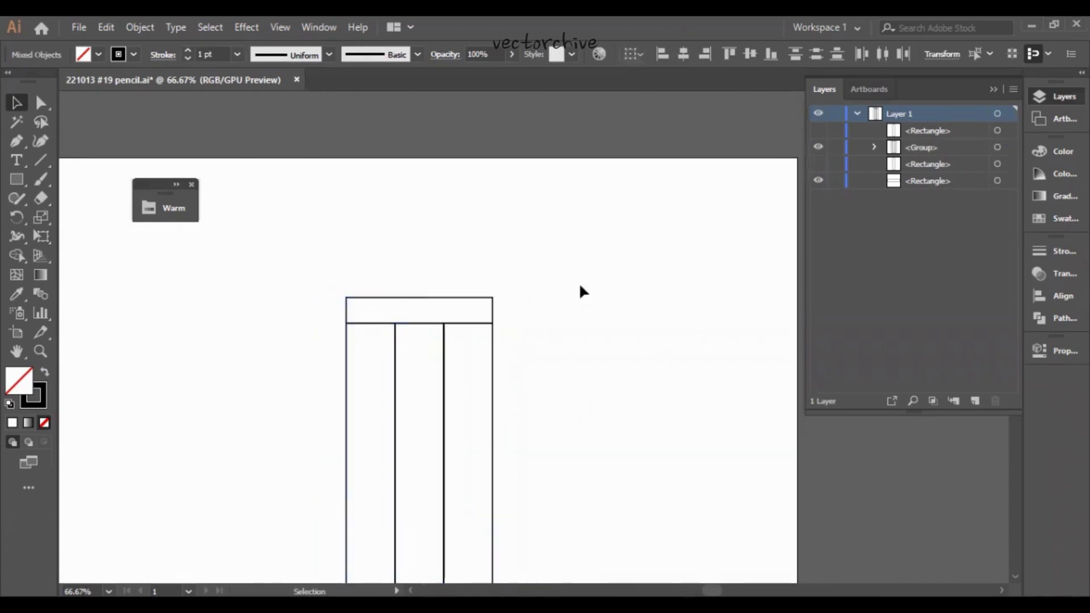
Group the top rectangle with the columns and center the group horizontally on the artboard.
{"action": "key", "text": "a"}
{"action": "left_click_drag", "start_coordinate": [338, 249], "coordinate": [566, 360]}
{"action": "key", "text": "ctrl+g"}
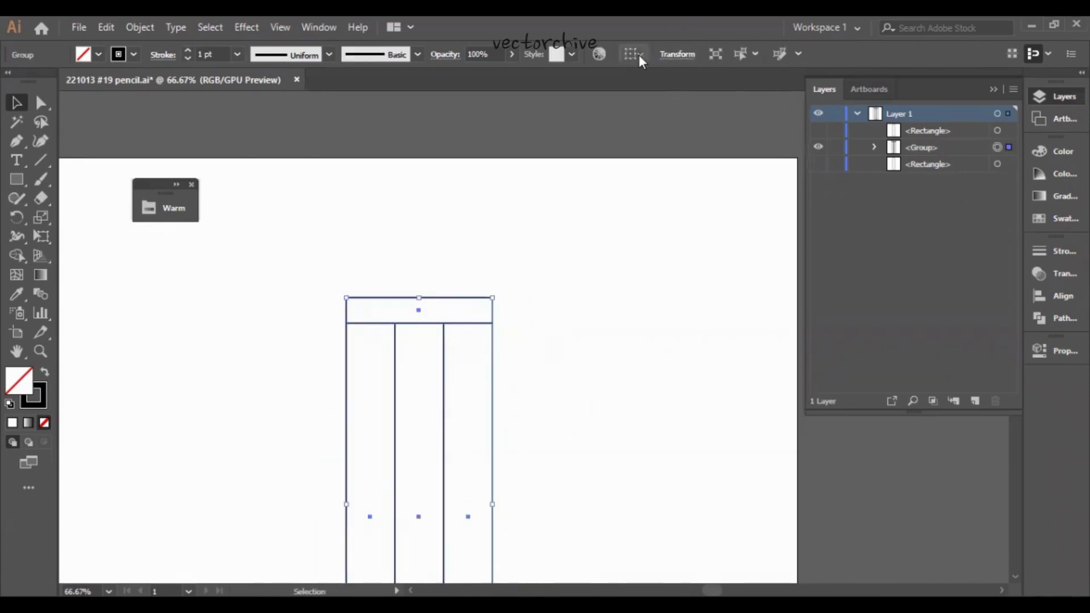
{"action": "left_click", "coordinate": [640, 55]}
{"action": "left_click", "coordinate": [650, 105]}
{"action": "left_click", "coordinate": [685, 54]}
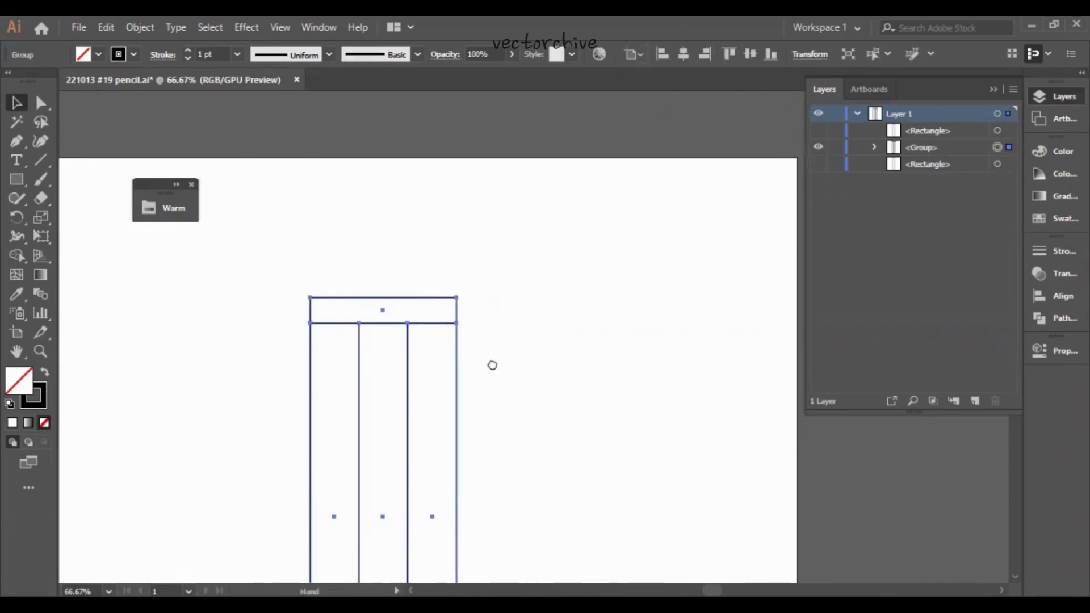
Ungroup the centered shape so the top rectangle is separate from the column group.
{"action": "left_click_drag", "start_coordinate": [492, 366], "coordinate": [521, 274]}
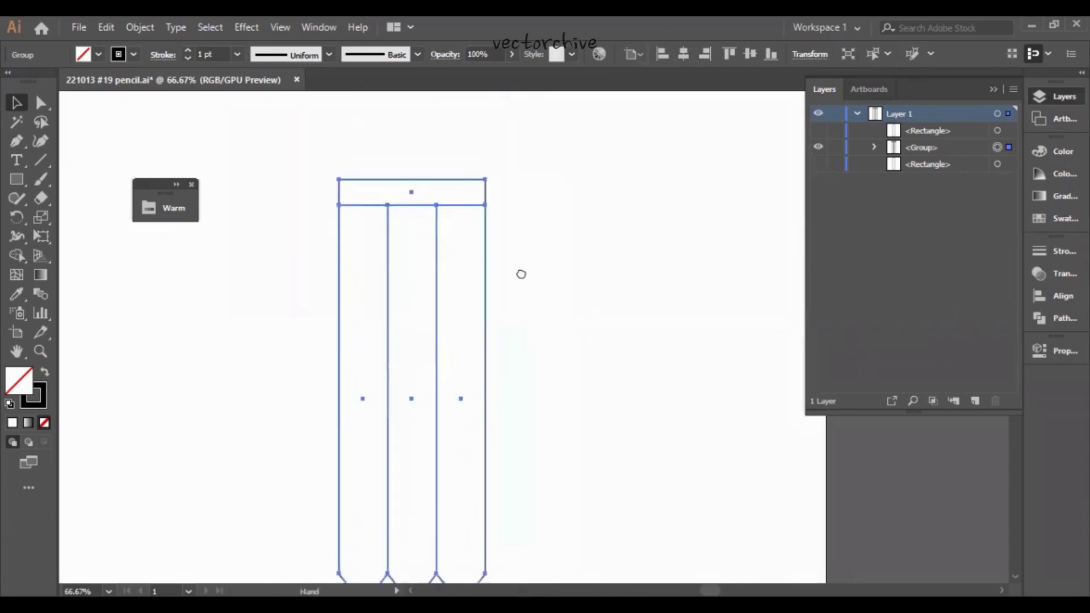
{"action": "right_click", "coordinate": [461, 365]}
{"action": "left_click", "coordinate": [507, 242]}
{"action": "left_click", "coordinate": [588, 230]}
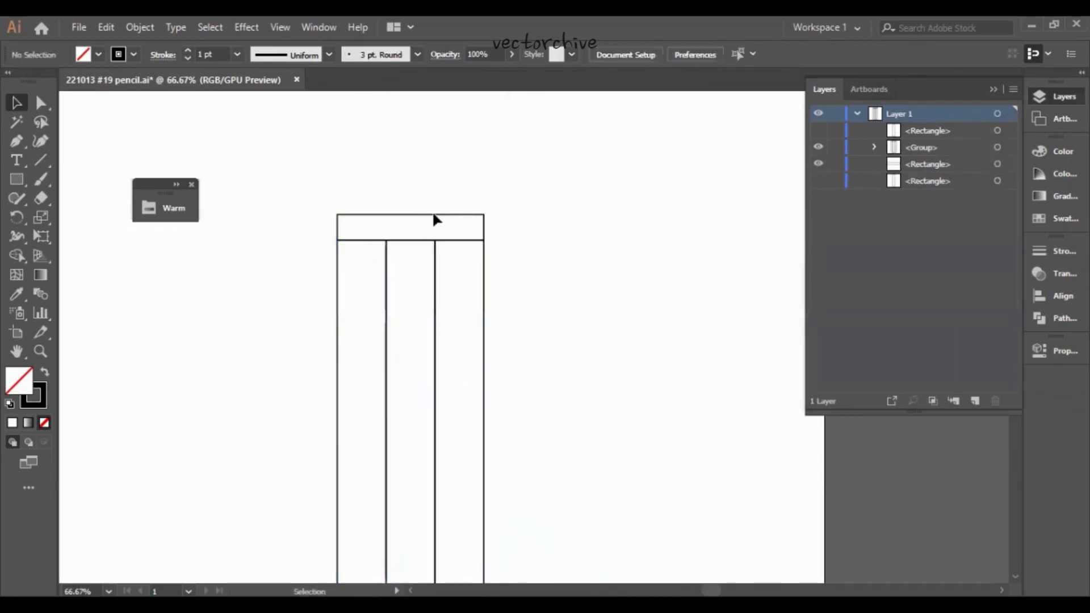
Slightly reduce the height of the top rectangle by lowering its upper edge.
{"action": "left_click_drag", "start_coordinate": [432, 210], "coordinate": [441, 227]}
{"action": "key", "text": "ctrl+plus"}
{"action": "key", "text": "ctrl+plus"}
{"action": "key", "text": "ctrl+plus"}
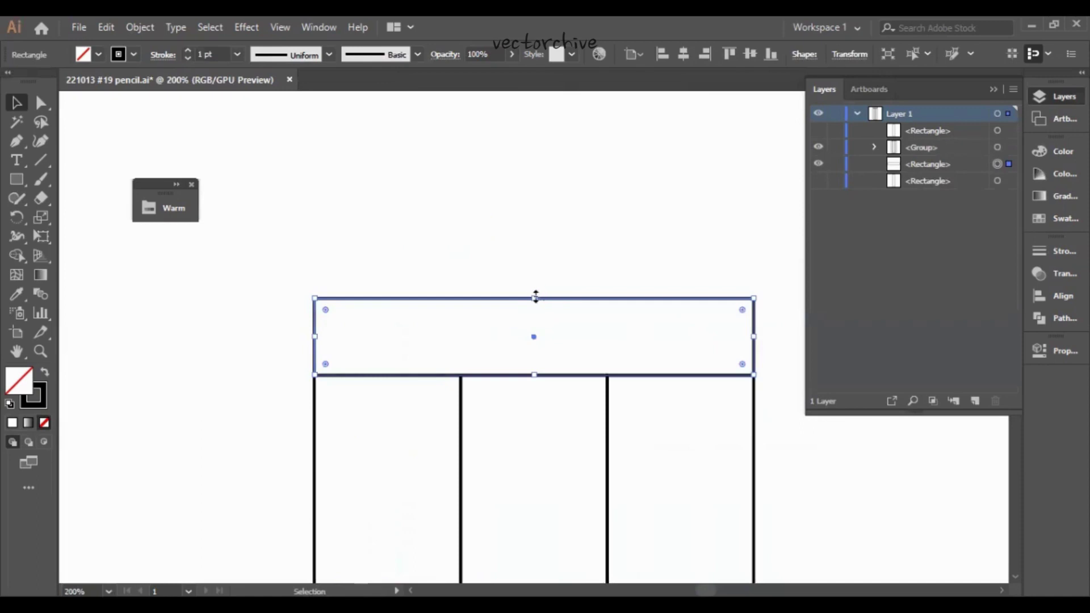
{"action": "left_click_drag", "start_coordinate": [535, 297], "coordinate": [536, 303]}
Place a copy of the top rectangle in the empty area to the left of the pencil body.
{"action": "key", "text": "ctrl+minus"}
{"action": "left_click_drag", "start_coordinate": [404, 314], "coordinate": [582, 333]}
{"action": "left_click_drag", "start_coordinate": [705, 365], "coordinate": [304, 360]}
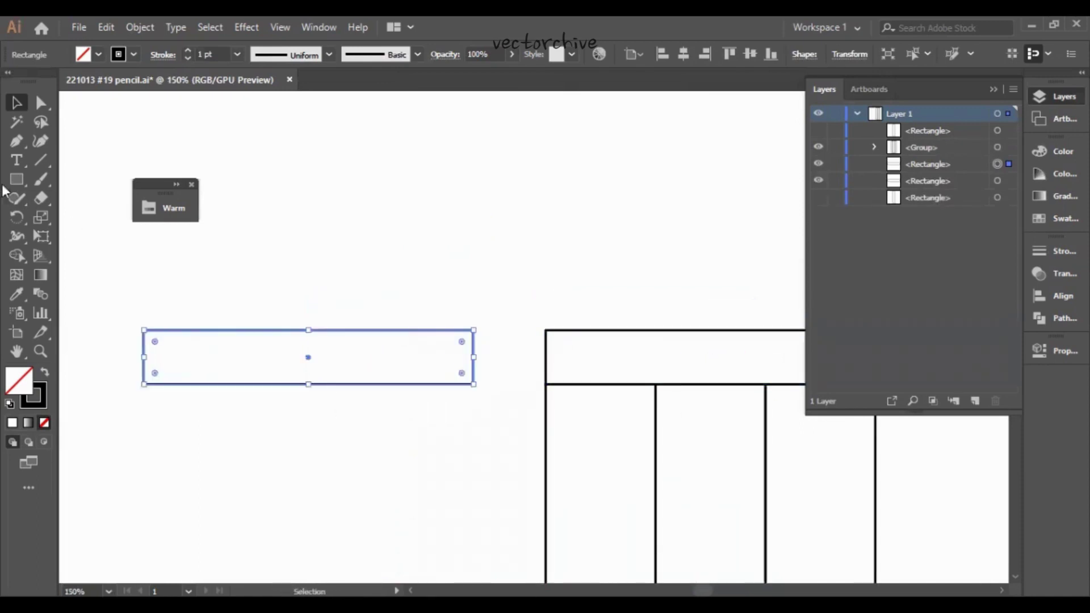
Draw a flat ellipse as wide as the copied rectangle, and place one on its upper edge and a duplicate on its lower edge.
{"action": "left_click", "coordinate": [16, 179]}
{"action": "left_click", "coordinate": [51, 218]}
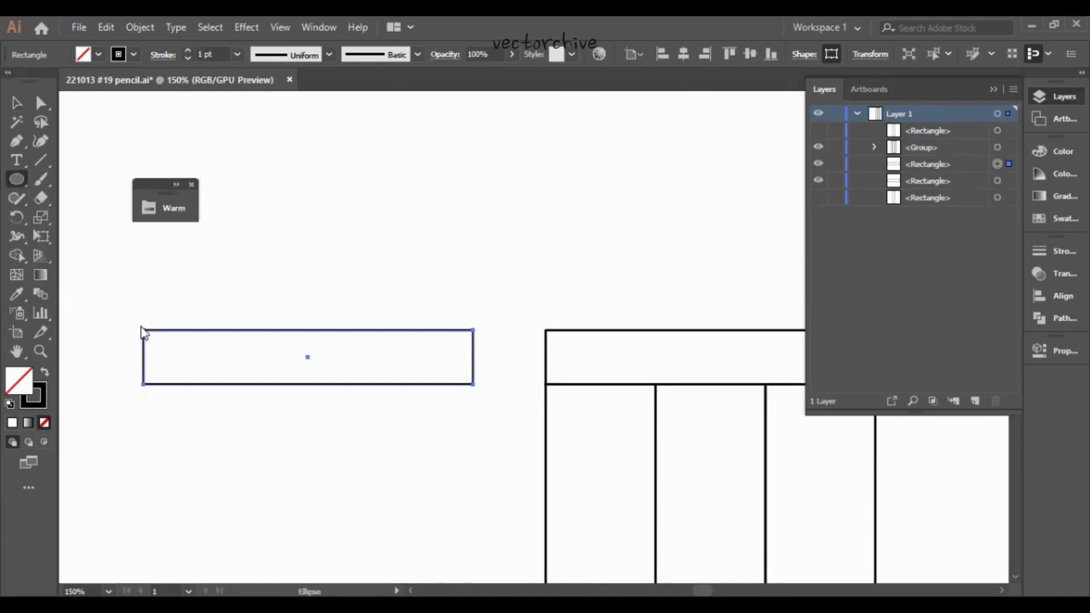
{"action": "left_click_drag", "start_coordinate": [143, 330], "coordinate": [474, 367]}
{"action": "key", "text": "v"}
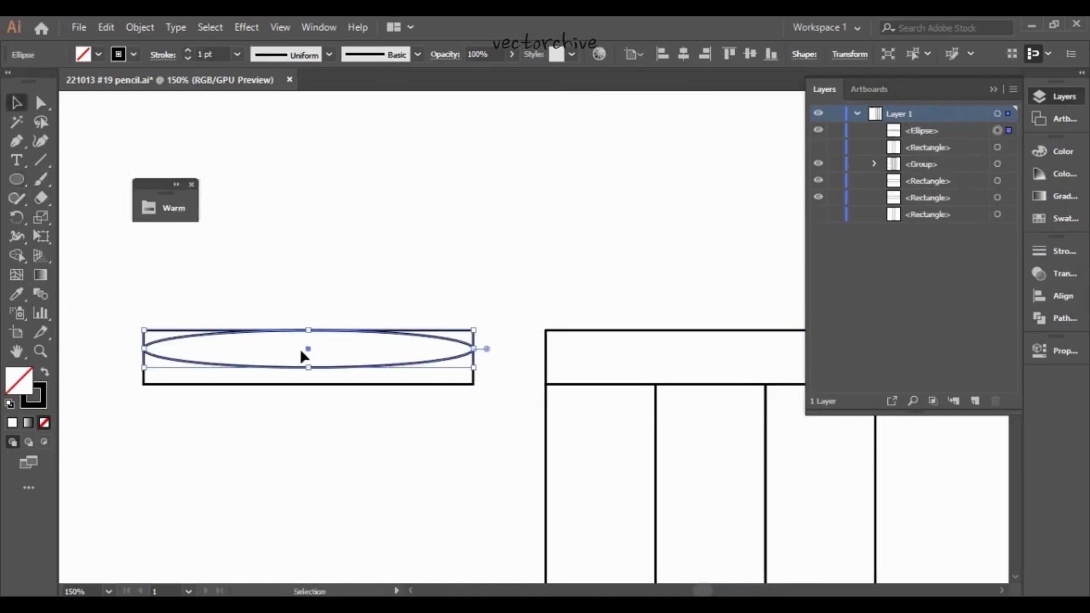
{"action": "left_click_drag", "start_coordinate": [306, 348], "coordinate": [310, 385]}
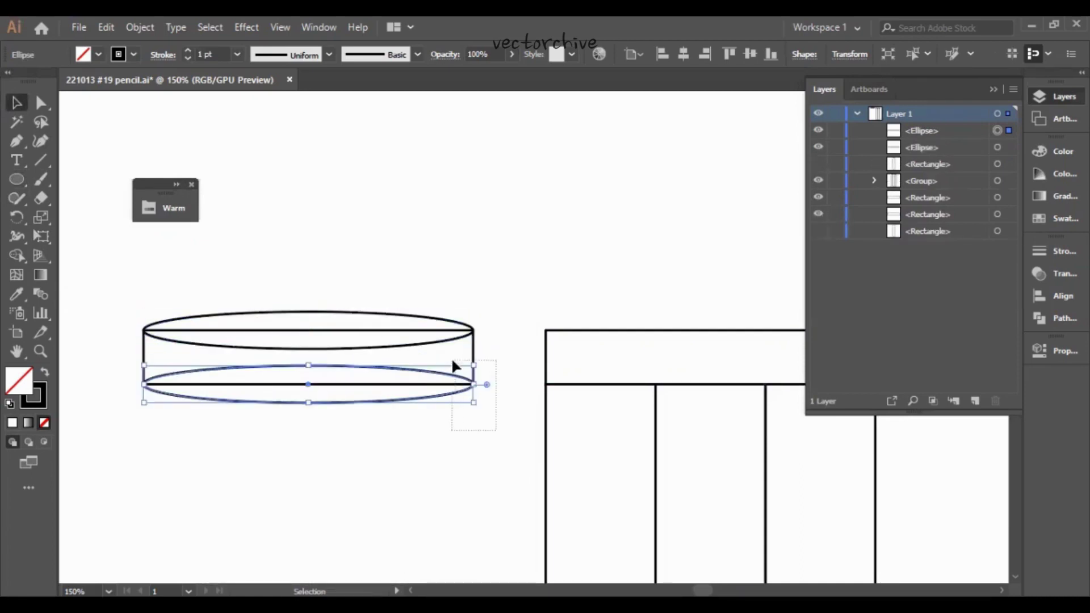
Use the Shape Builder on the two ellipses and rectangle to merge the lower areas into a curved band and remove the upper pieces.
{"action": "left_click", "coordinate": [473, 358], "text": "shift"}
{"action": "left_click_drag", "start_coordinate": [256, 434], "coordinate": [257, 434]}
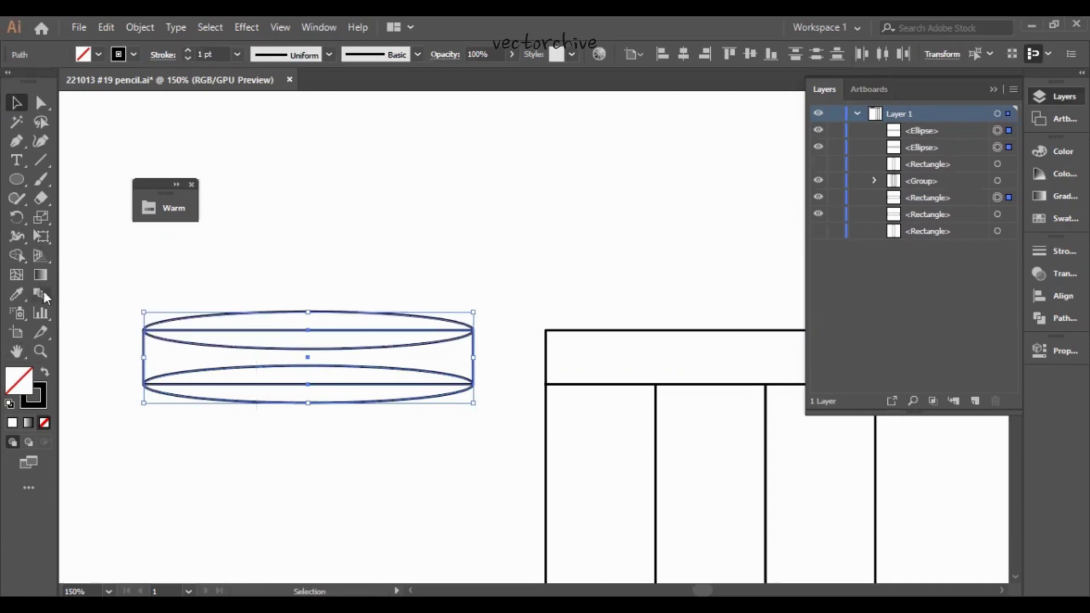
{"action": "left_click", "coordinate": [22, 250]}
{"action": "left_click", "coordinate": [171, 390]}
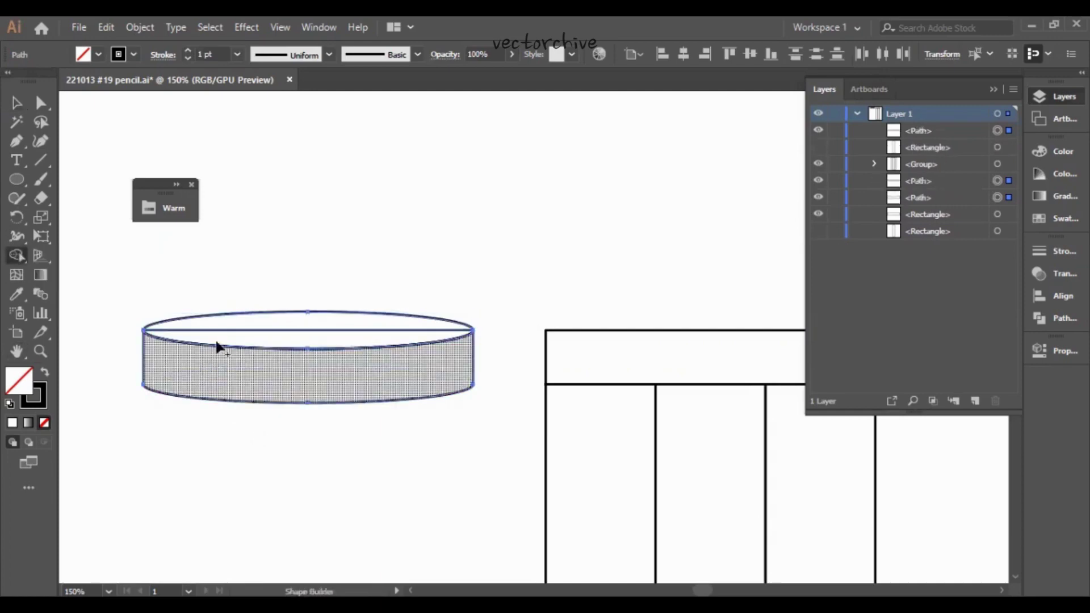
{"action": "left_click", "coordinate": [231, 343], "text": "alt"}
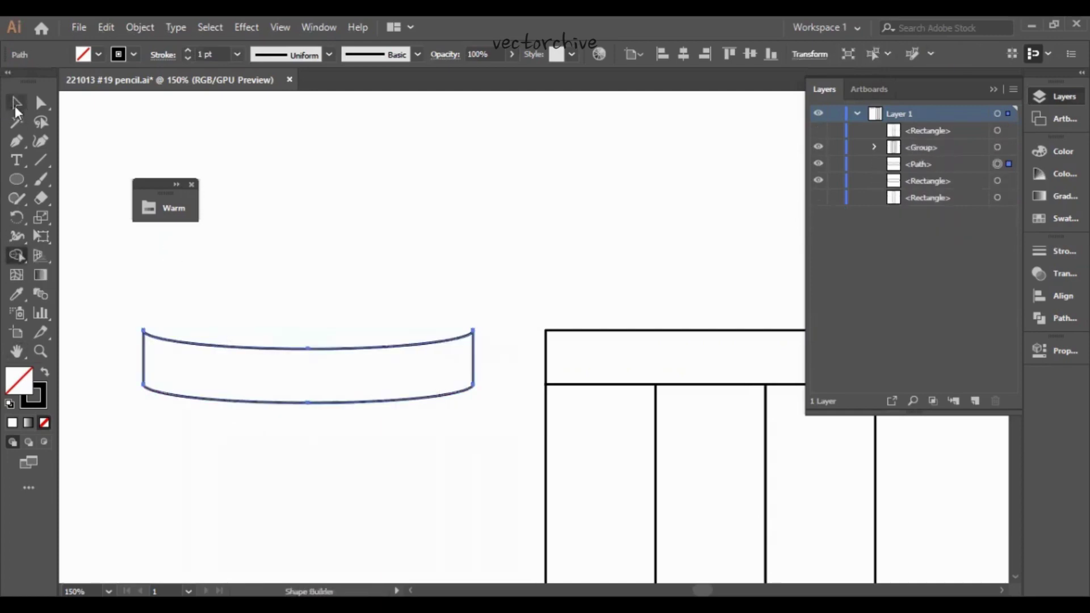
Duplicate the curved band upward twice to stack three touching bands.
{"action": "left_click", "coordinate": [16, 108]}
{"action": "left_click", "coordinate": [441, 270]}
{"action": "left_click", "coordinate": [402, 346]}
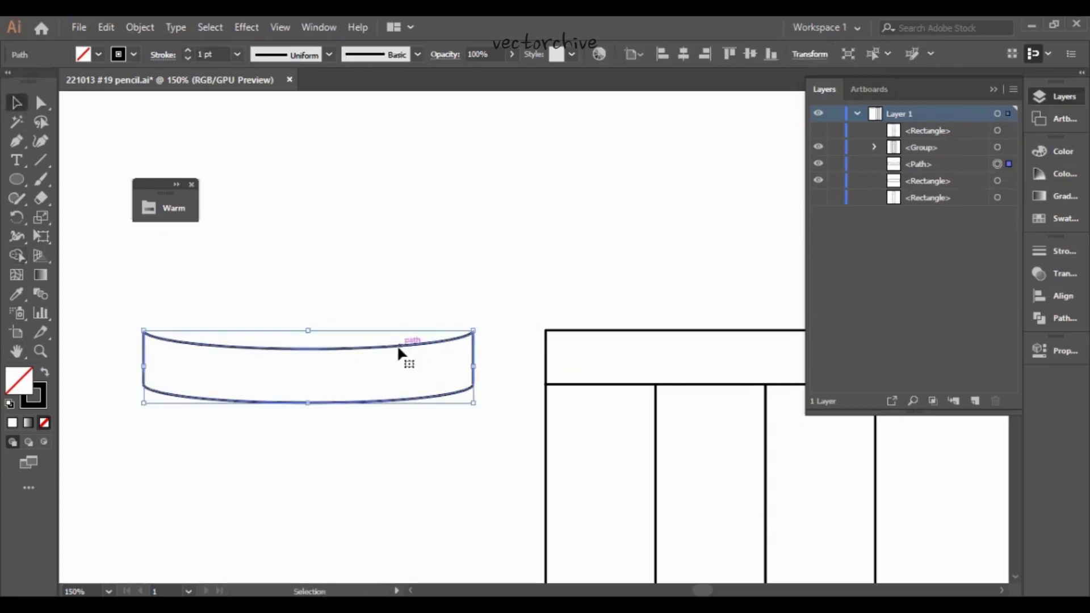
{"action": "left_click_drag", "start_coordinate": [400, 349], "coordinate": [397, 292]}
{"action": "key", "text": "ctrl+d"}
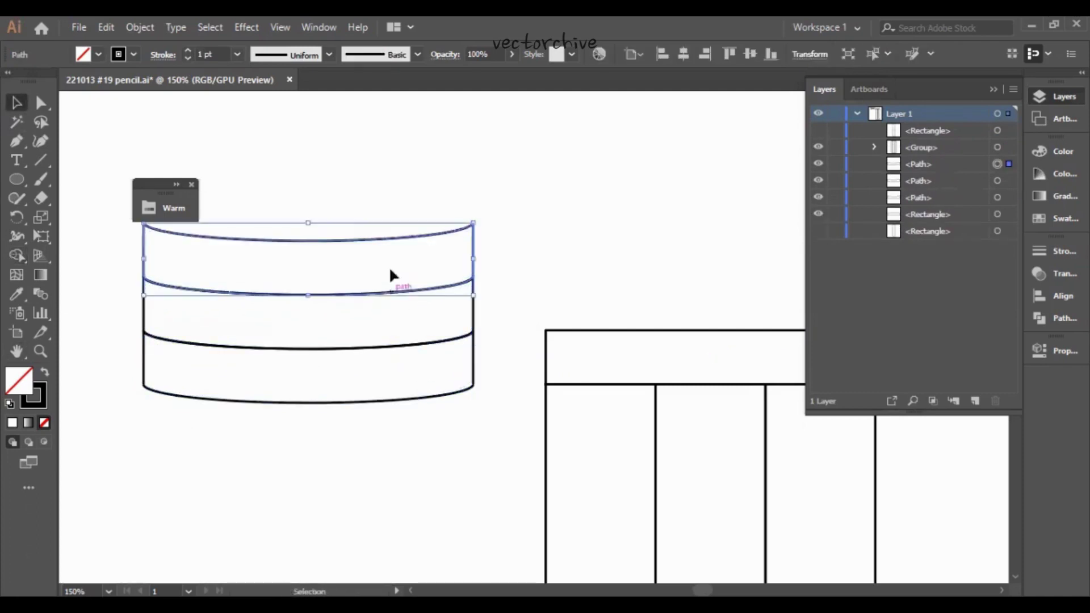
Draw a rectangle as wide as the bands, from well above the stack down to the lower edge of the top band.
{"action": "left_click_drag", "start_coordinate": [361, 195], "coordinate": [410, 284]}
{"action": "left_click", "coordinate": [21, 178]}
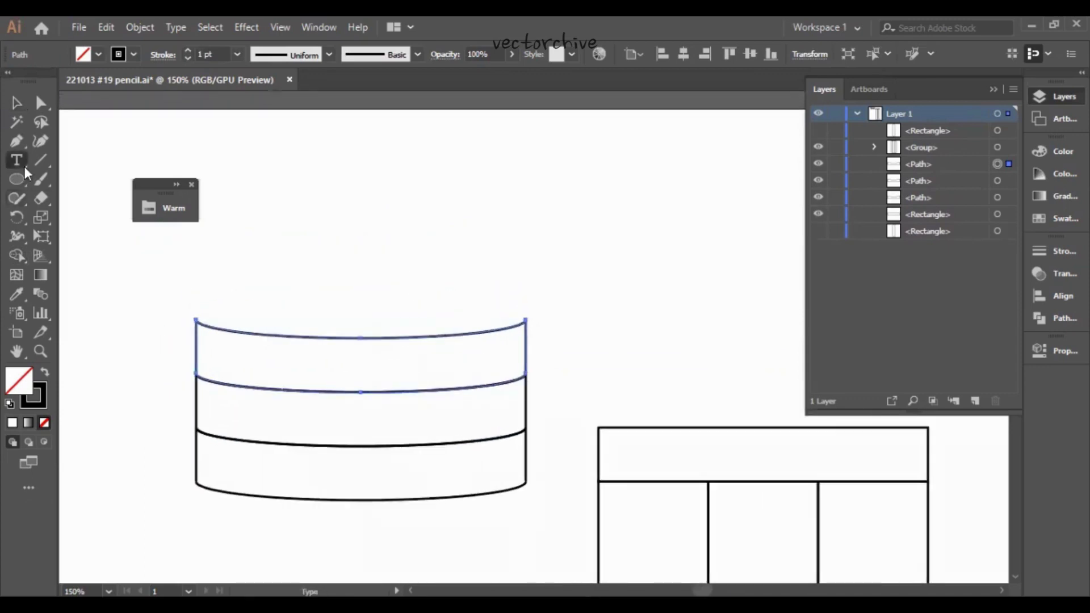
{"action": "left_click_drag", "start_coordinate": [23, 180], "coordinate": [53, 176]}
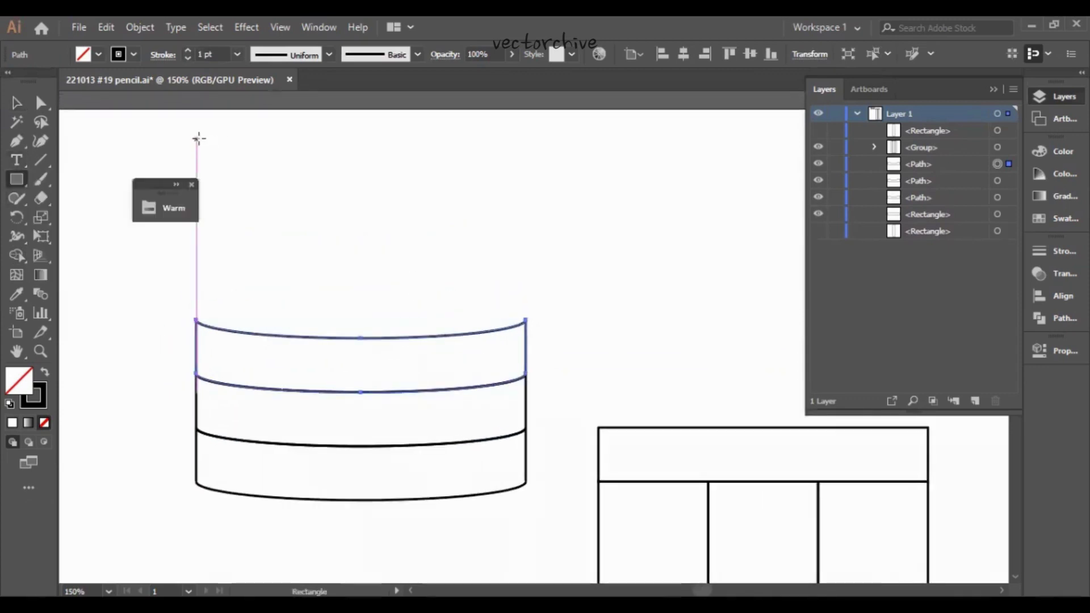
{"action": "left_click_drag", "start_coordinate": [197, 138], "coordinate": [526, 392]}
Round the rectangle's two upper corners by about 88.5 px into a full dome and stretch the shape slightly upward.
{"action": "left_click", "coordinate": [40, 103]}
{"action": "left_click_drag", "start_coordinate": [171, 119], "coordinate": [603, 188]}
{"action": "left_click_drag", "start_coordinate": [515, 150], "coordinate": [328, 409]}
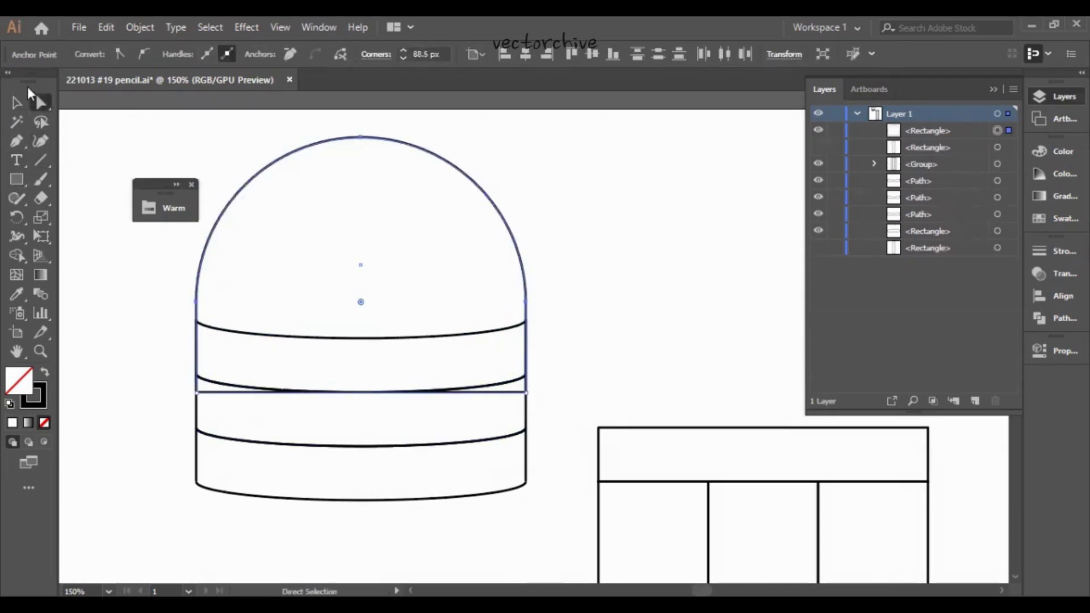
{"action": "left_click", "coordinate": [16, 102]}
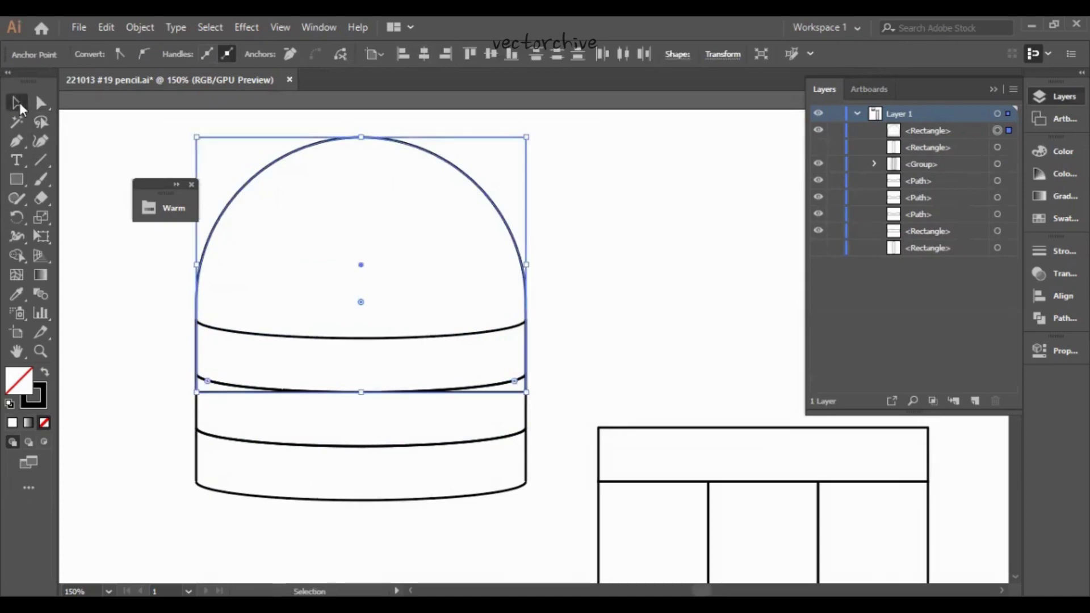
{"action": "left_click", "coordinate": [602, 246]}
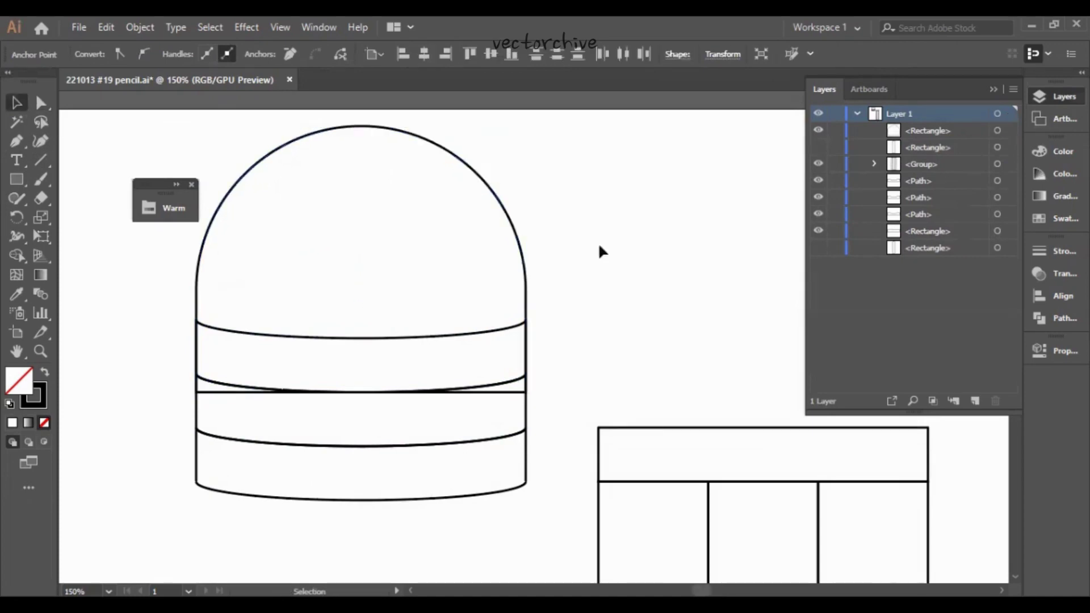
{"action": "left_click_drag", "start_coordinate": [589, 288], "coordinate": [490, 243]}
Move the dome shape below the three curved bands in the stacking order.
{"action": "left_click", "coordinate": [931, 134]}
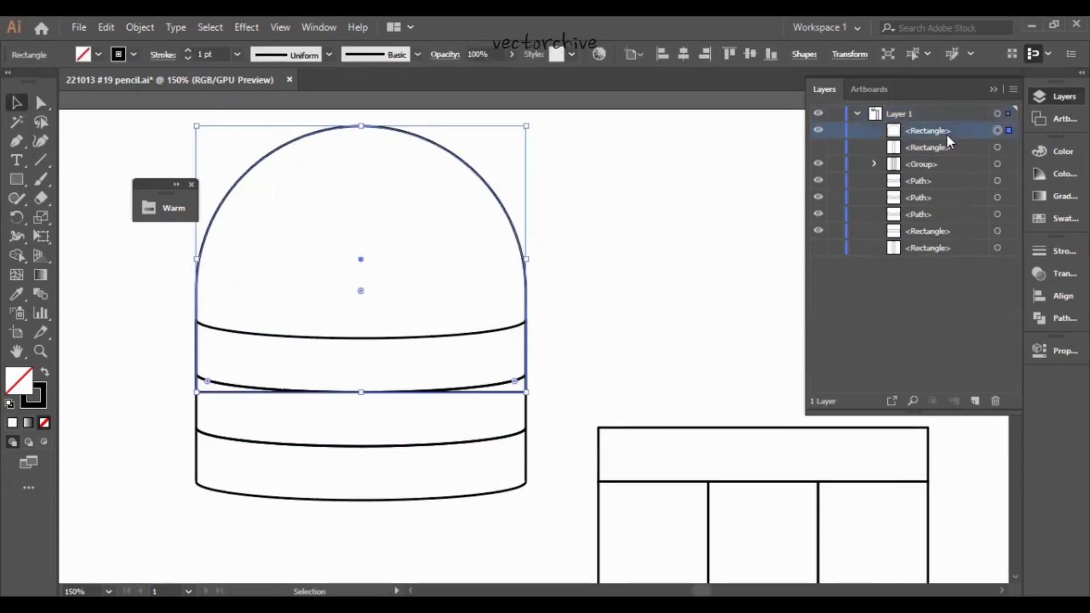
{"action": "left_click_drag", "start_coordinate": [460, 426], "coordinate": [459, 424]}
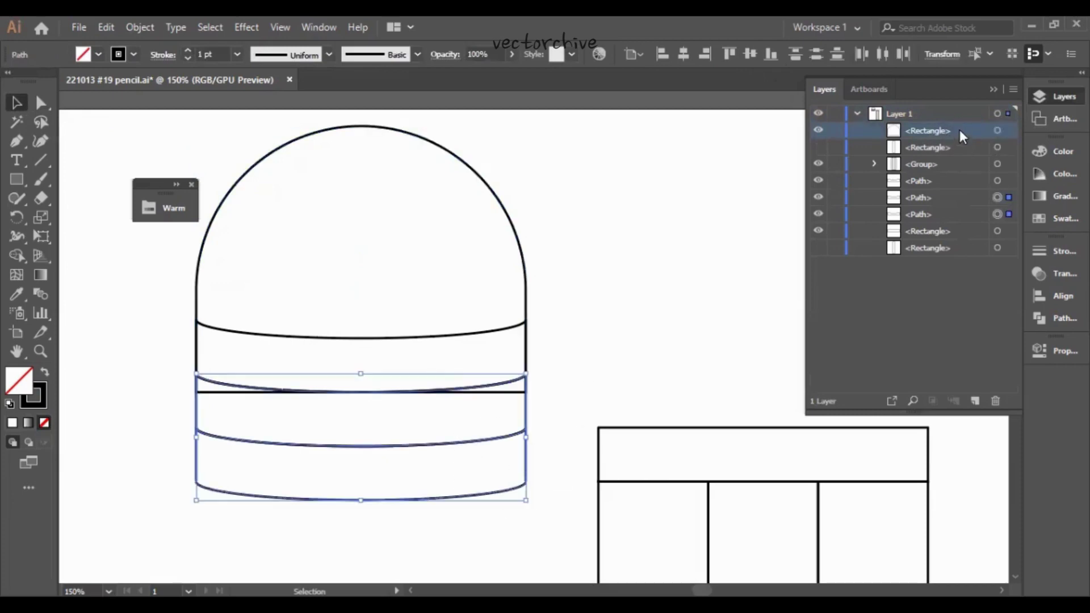
{"action": "left_click_drag", "start_coordinate": [960, 137], "coordinate": [955, 223]}
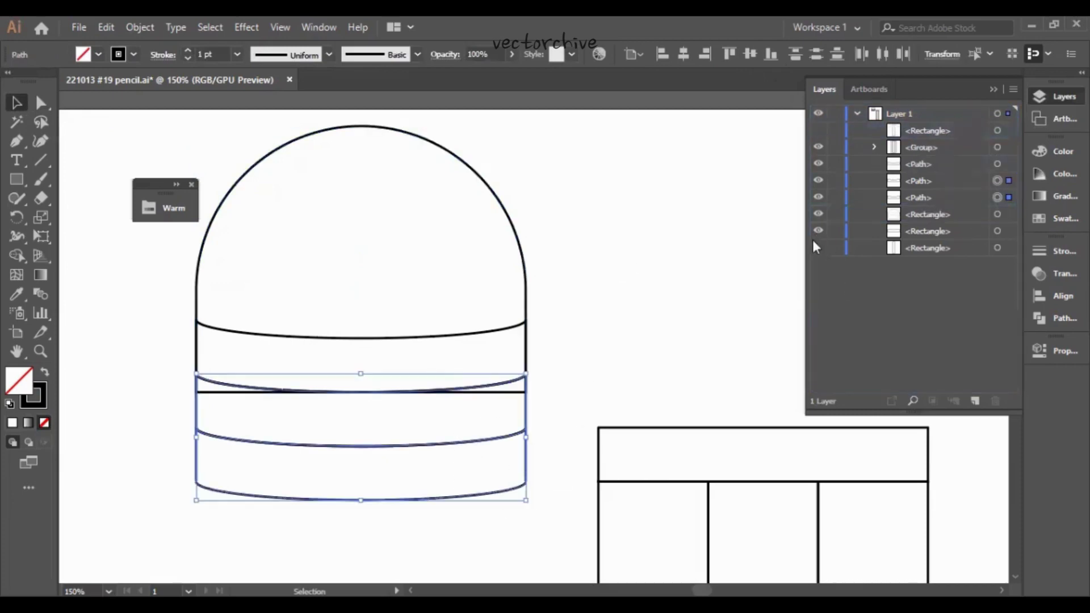
{"action": "left_click", "coordinate": [688, 266]}
Group the dome with the three bands and place the group on the upper end of the pencil body, aligned with its sides.
{"action": "key", "text": "ctrl+minus"}
{"action": "left_click_drag", "start_coordinate": [591, 257], "coordinate": [439, 253]}
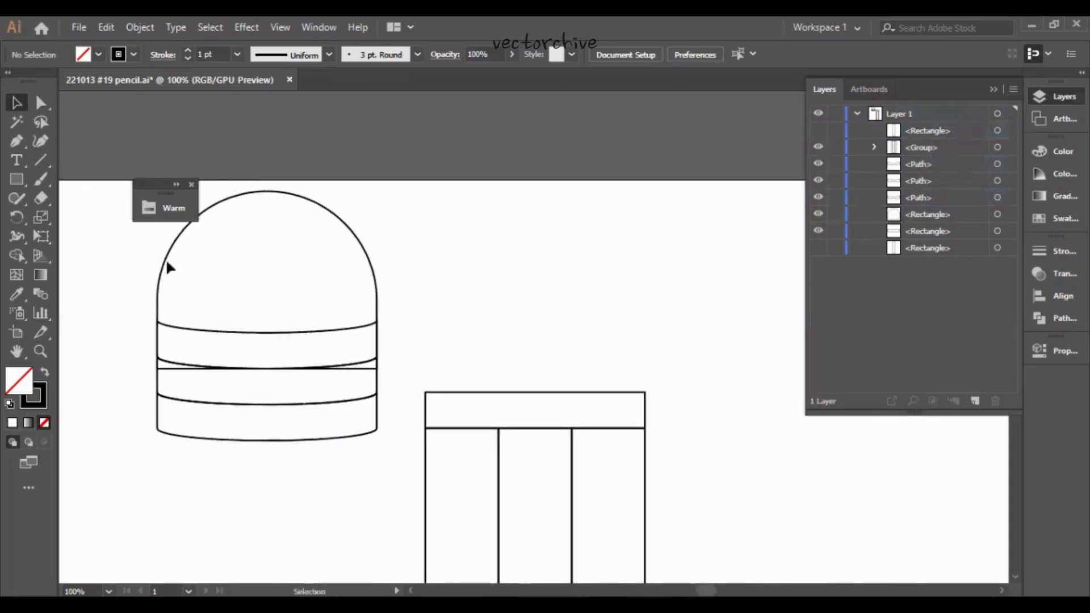
{"action": "left_click_drag", "start_coordinate": [282, 439], "coordinate": [292, 455]}
{"action": "key", "text": "ctrl+g"}
{"action": "left_click_drag", "start_coordinate": [293, 414], "coordinate": [562, 386]}
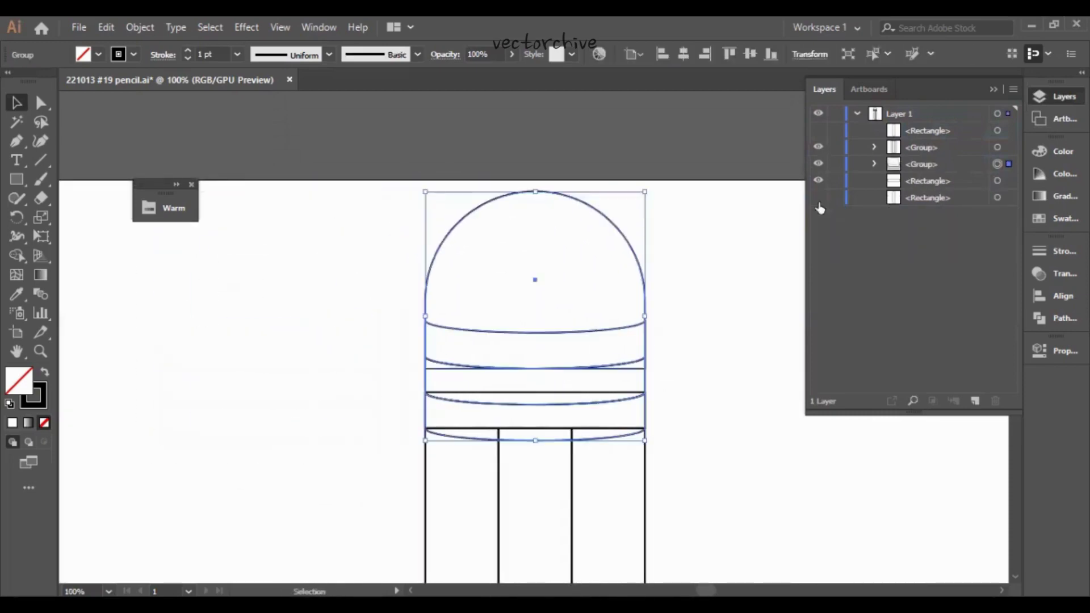
Hide the plain rectangle behind the bands and bring the eraser group in front of the body group.
{"action": "left_click", "coordinate": [821, 167]}
{"action": "left_click", "coordinate": [817, 181]}
{"action": "left_click", "coordinate": [818, 164]}
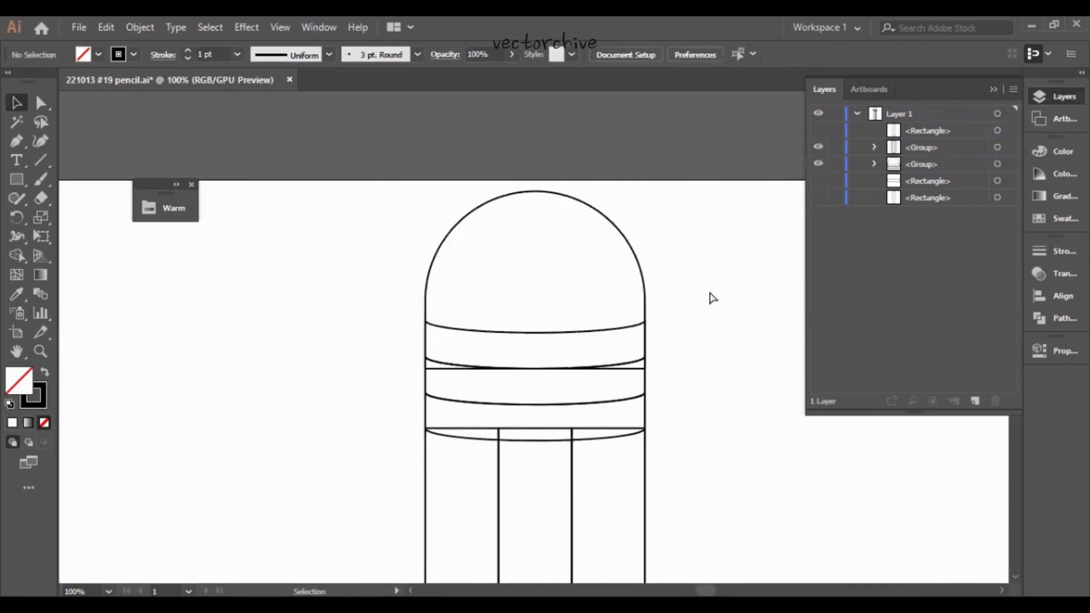
{"action": "left_click", "coordinate": [453, 211]}
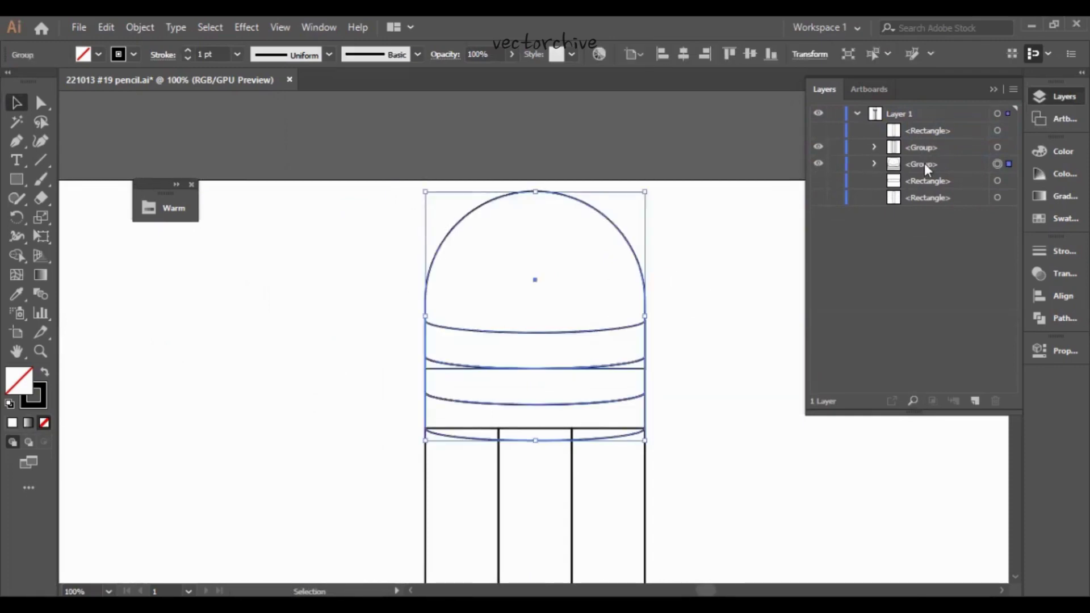
{"action": "mouse_move", "coordinate": [924, 162]}
{"action": "left_mouse_down"}
{"action": "mouse_move", "coordinate": [940, 163]}
{"action": "mouse_move", "coordinate": [935, 139]}
{"action": "left_mouse_up"}
Duplicate the hidden top rectangle, place the visible copy at the body's lower end and stretch it taller, keeping the original hidden.
{"action": "key", "text": "ctrl+minus"}
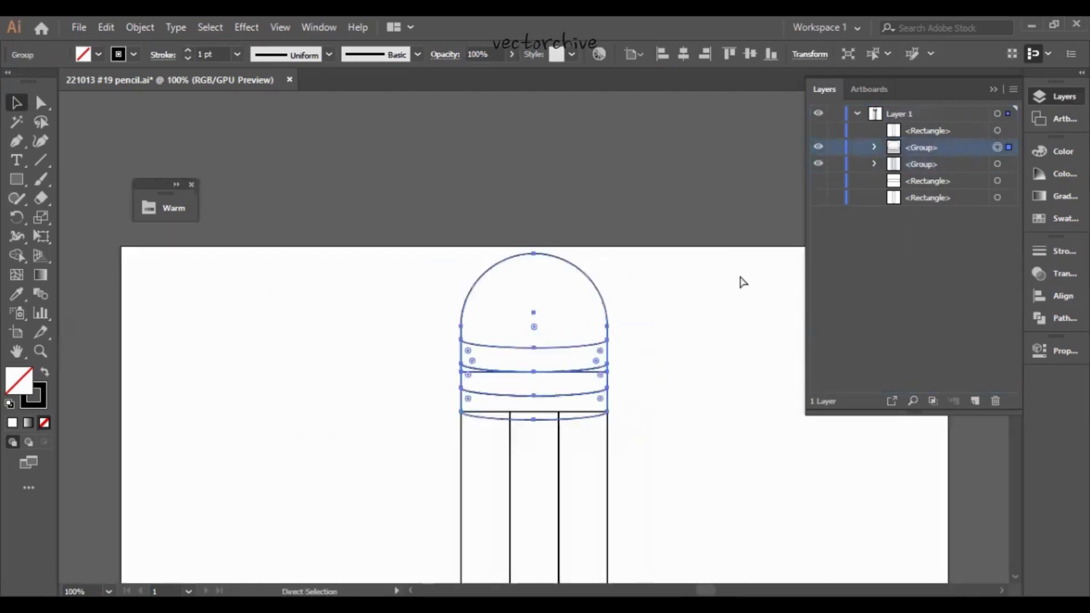
{"action": "key", "text": "ctrl+0"}
{"action": "left_click_drag", "start_coordinate": [645, 319], "coordinate": [618, 270]}
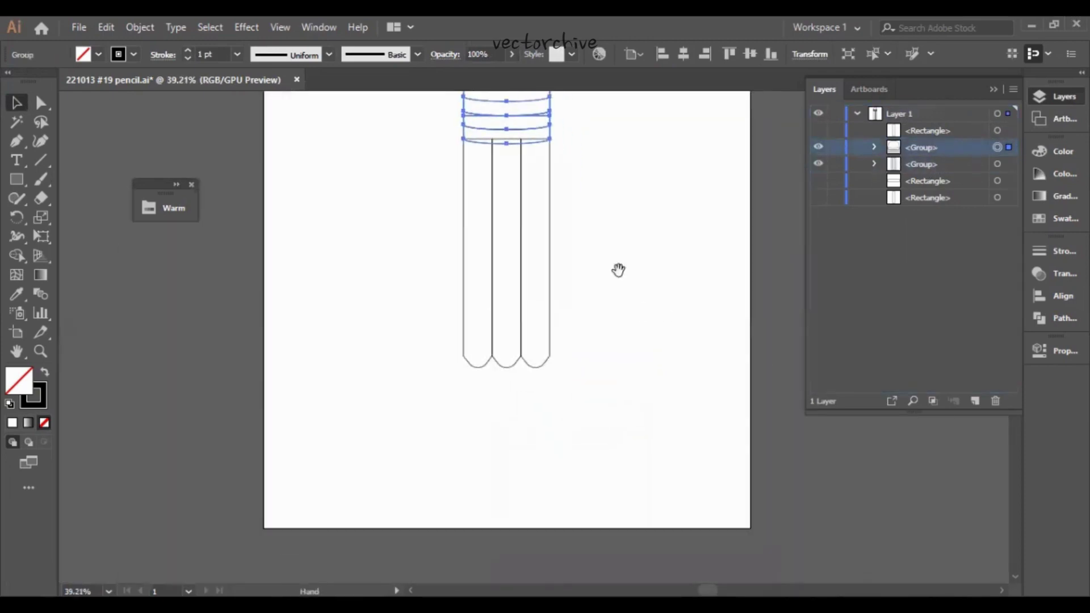
{"action": "left_click", "coordinate": [373, 162]}
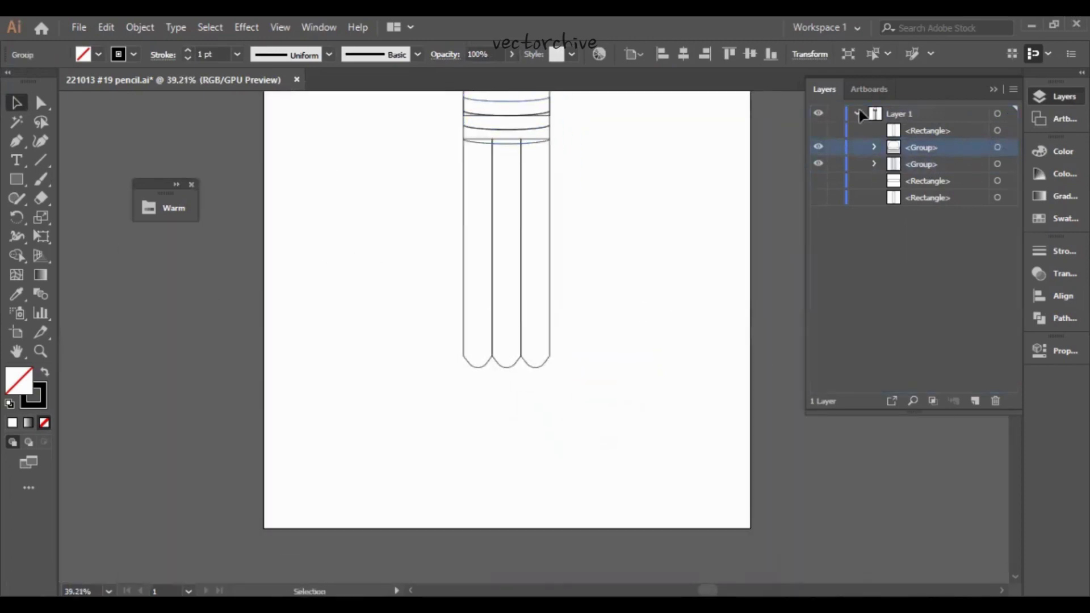
{"action": "left_click", "coordinate": [944, 180]}
{"action": "left_click_drag", "start_coordinate": [945, 180], "coordinate": [949, 171], "text": "alt"}
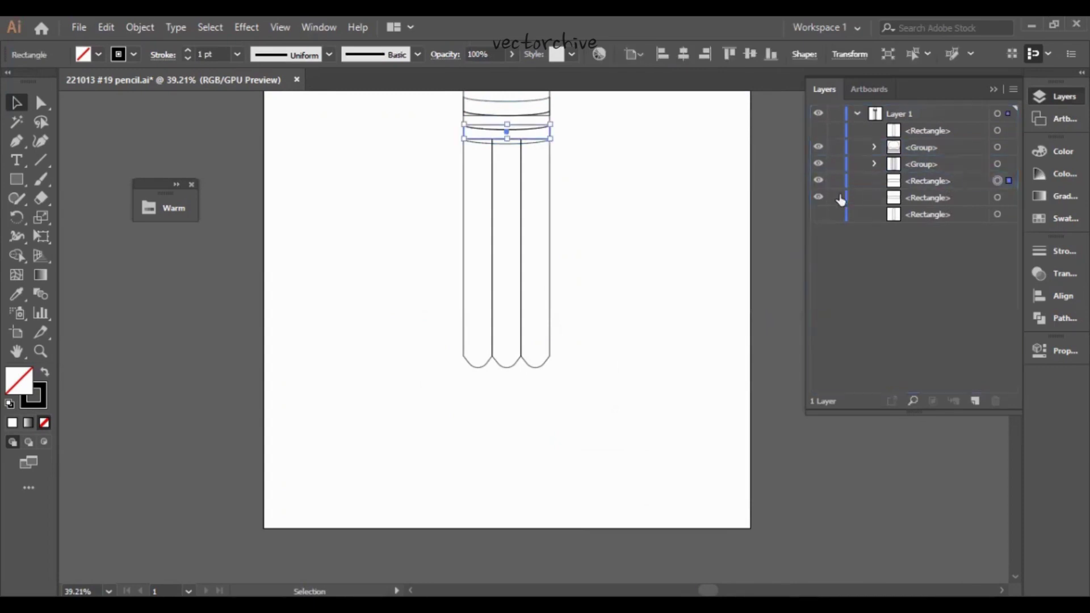
{"action": "left_click_drag", "start_coordinate": [508, 127], "coordinate": [509, 426]}
Scale the lower two anchor points of the rectangle inward with the Scale Tool to form a cone with a narrow flat end.
{"action": "left_click", "coordinate": [46, 106]}
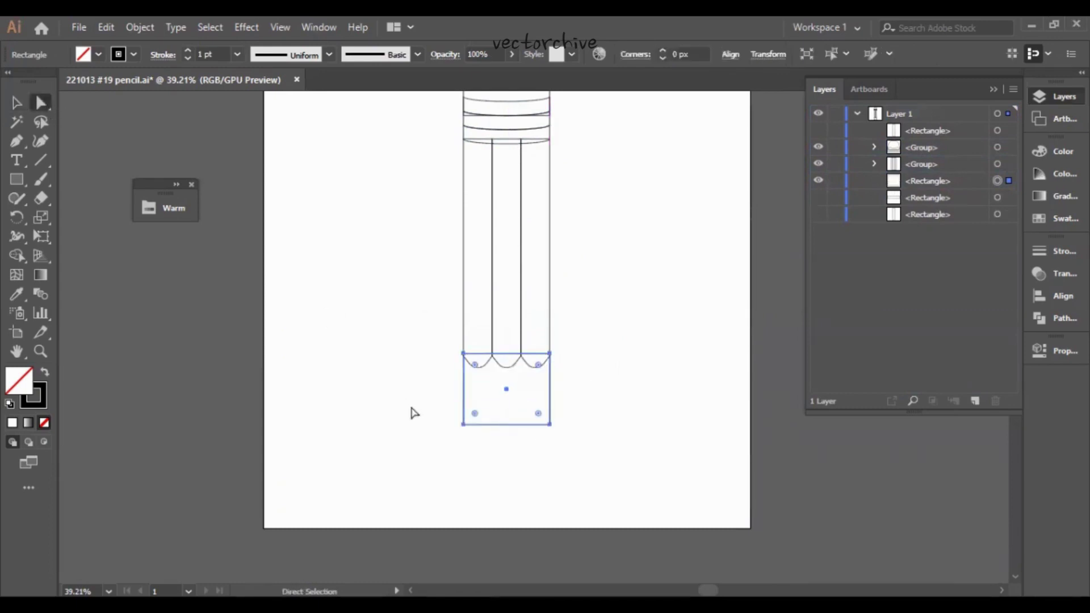
{"action": "left_click_drag", "start_coordinate": [441, 400], "coordinate": [597, 441]}
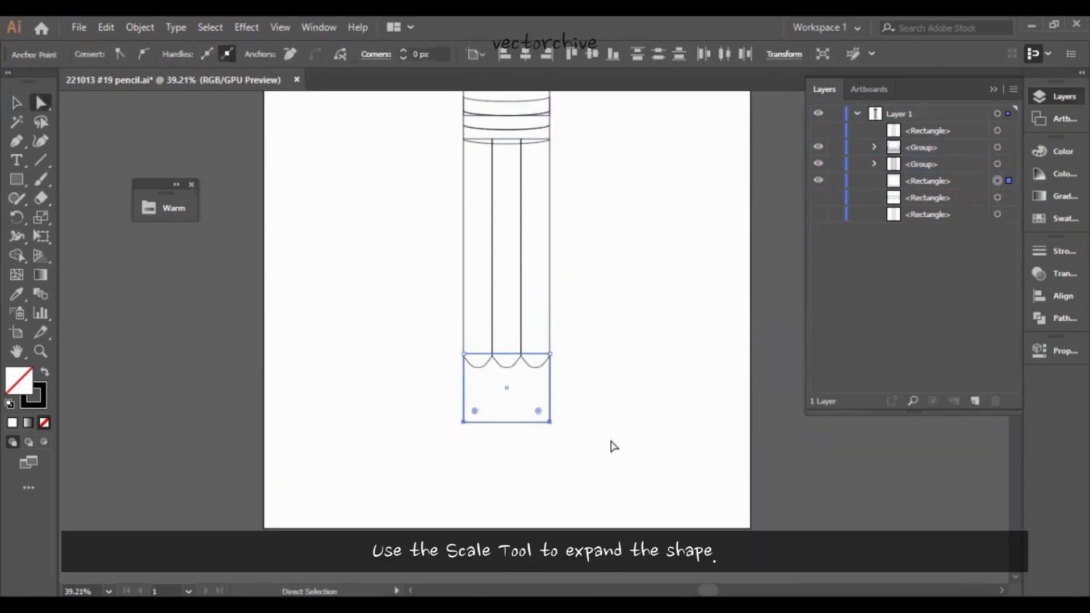
{"action": "key", "text": "s"}
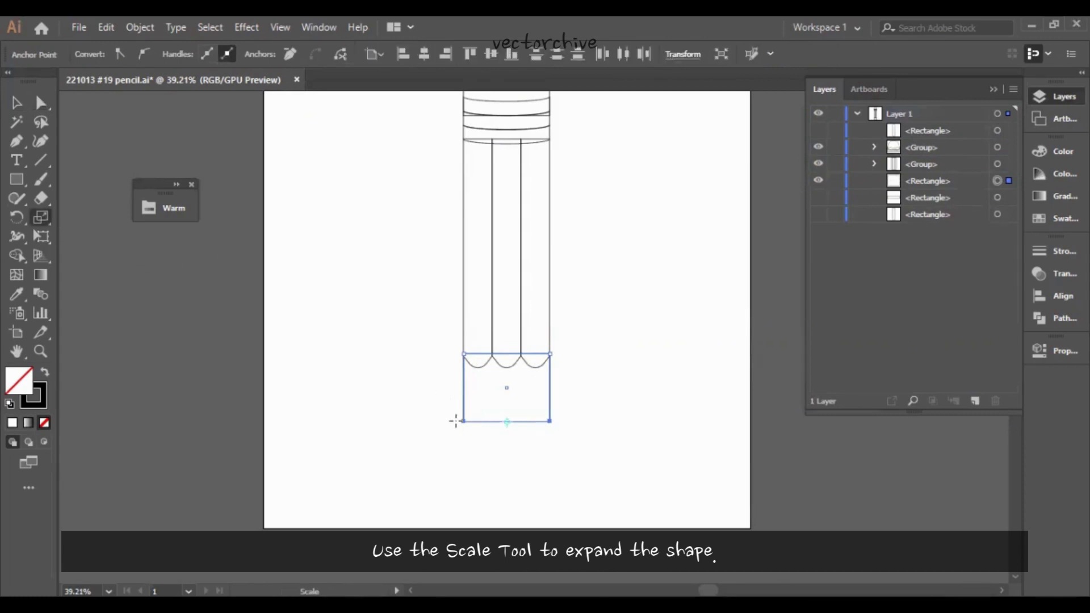
{"action": "left_click_drag", "start_coordinate": [463, 422], "coordinate": [502, 425]}
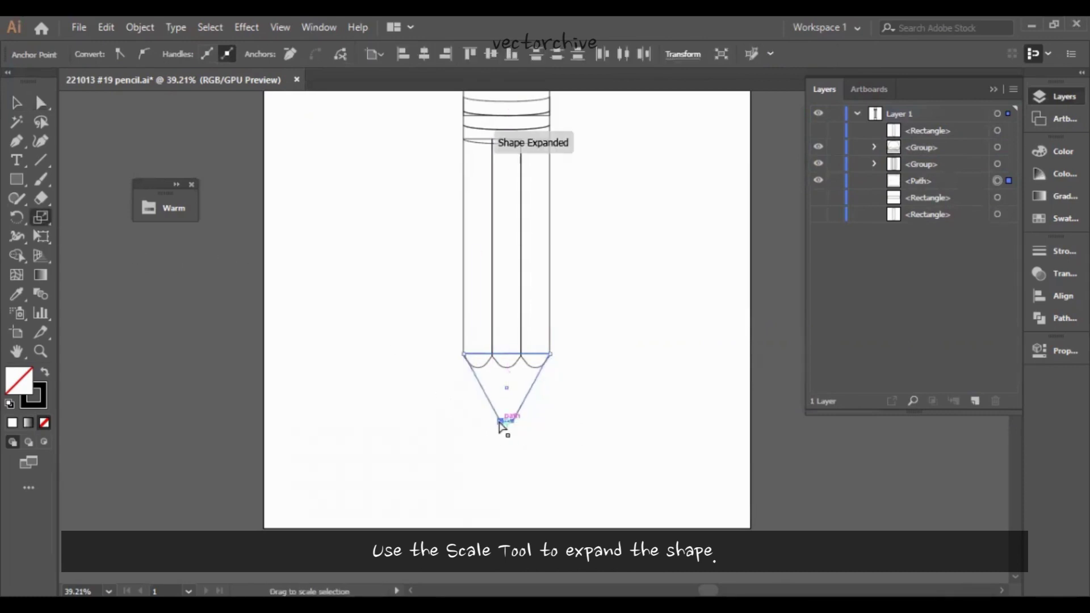
{"action": "key", "text": "ctrl+1"}
{"action": "key", "text": "ctrl+plus"}
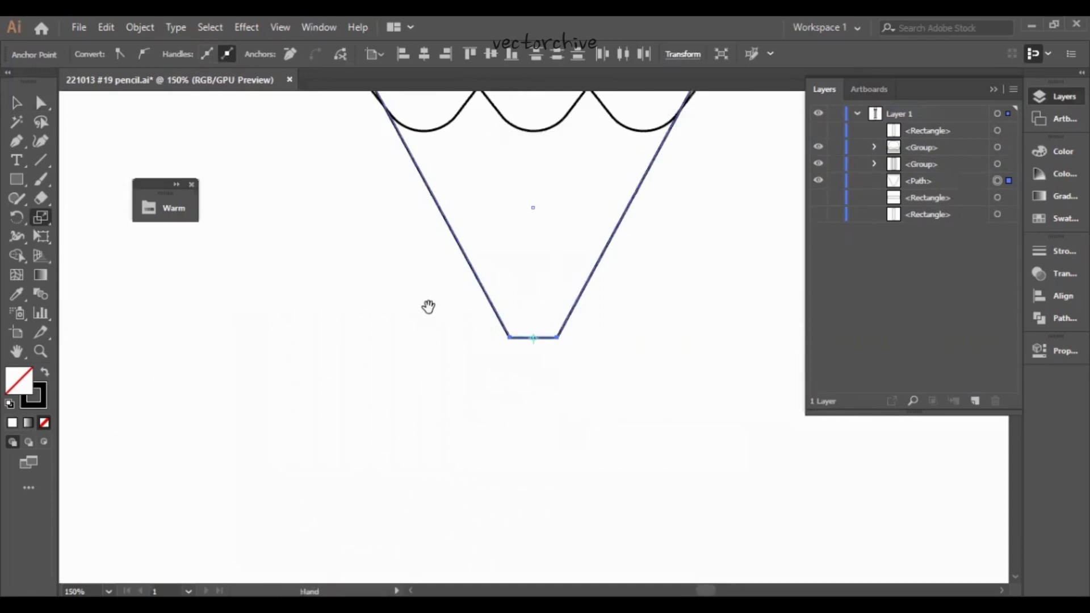
{"action": "left_click_drag", "start_coordinate": [426, 307], "coordinate": [403, 396]}
{"action": "left_click_drag", "start_coordinate": [483, 435], "coordinate": [492, 441]}
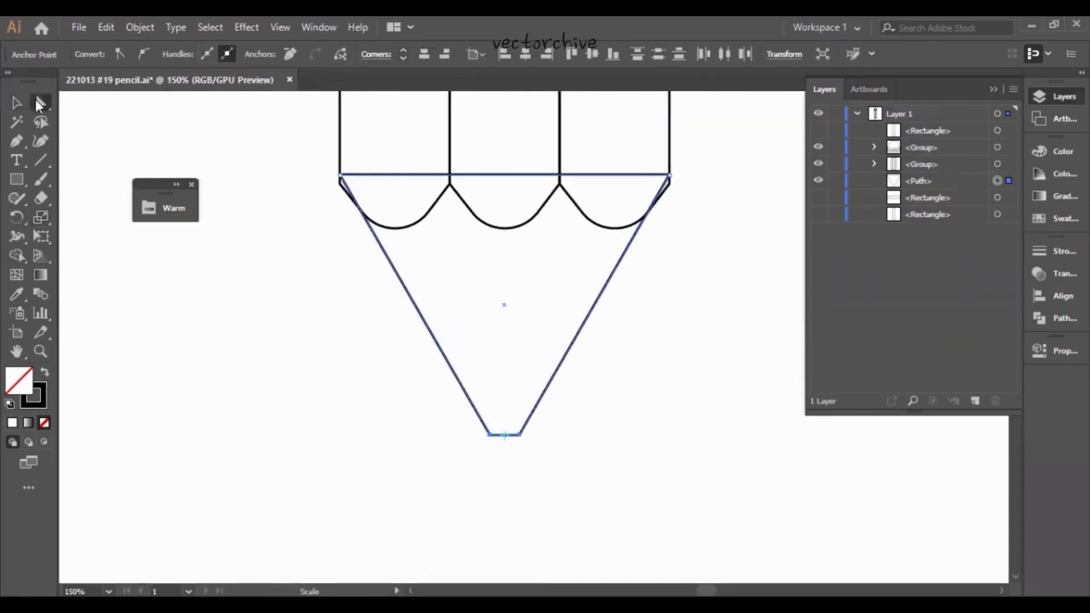
Nudge the cone downward until its upper edge meets the points where the body's rounded ends begin.
{"action": "left_click", "coordinate": [15, 102]}
{"action": "left_click", "coordinate": [295, 270]}
{"action": "left_click", "coordinate": [519, 345]}
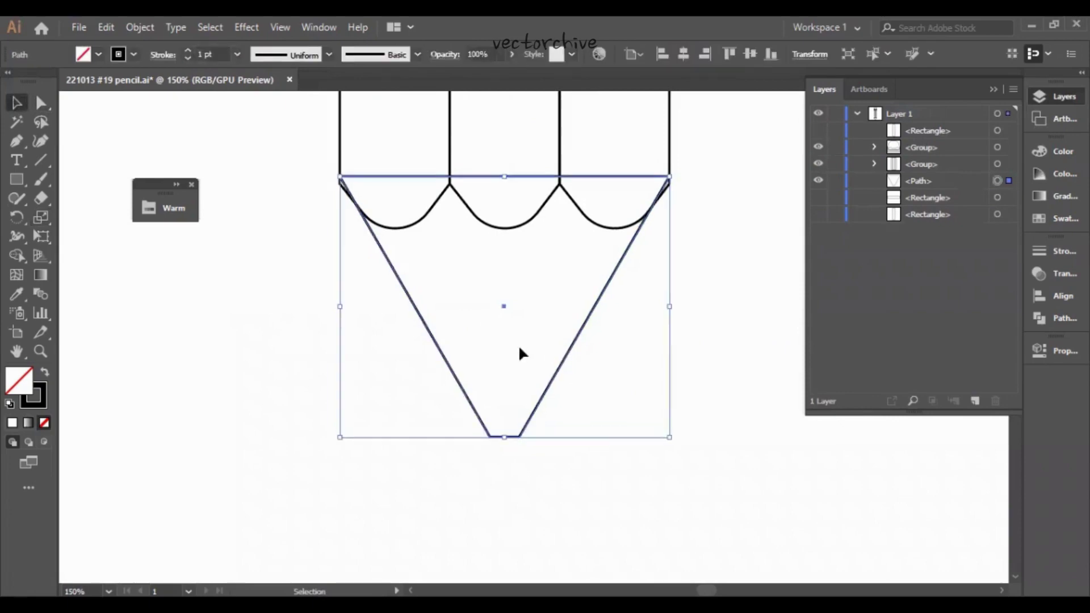
{"action": "left_click", "coordinate": [251, 274]}
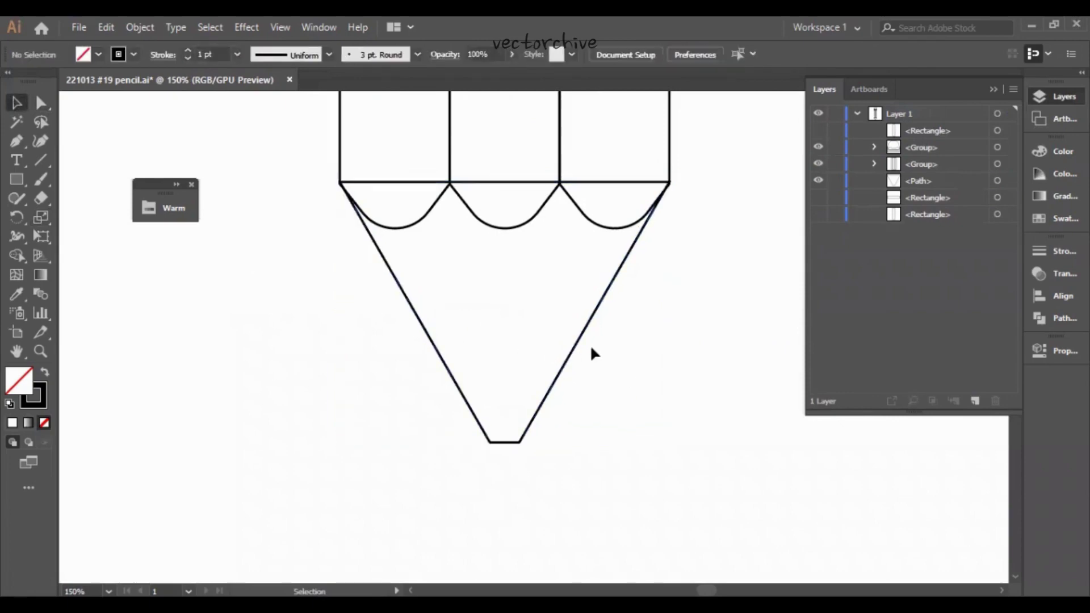
{"action": "left_click_drag", "start_coordinate": [590, 344], "coordinate": [493, 306]}
{"action": "key", "text": "Down"}
{"action": "left_click", "coordinate": [274, 299]}
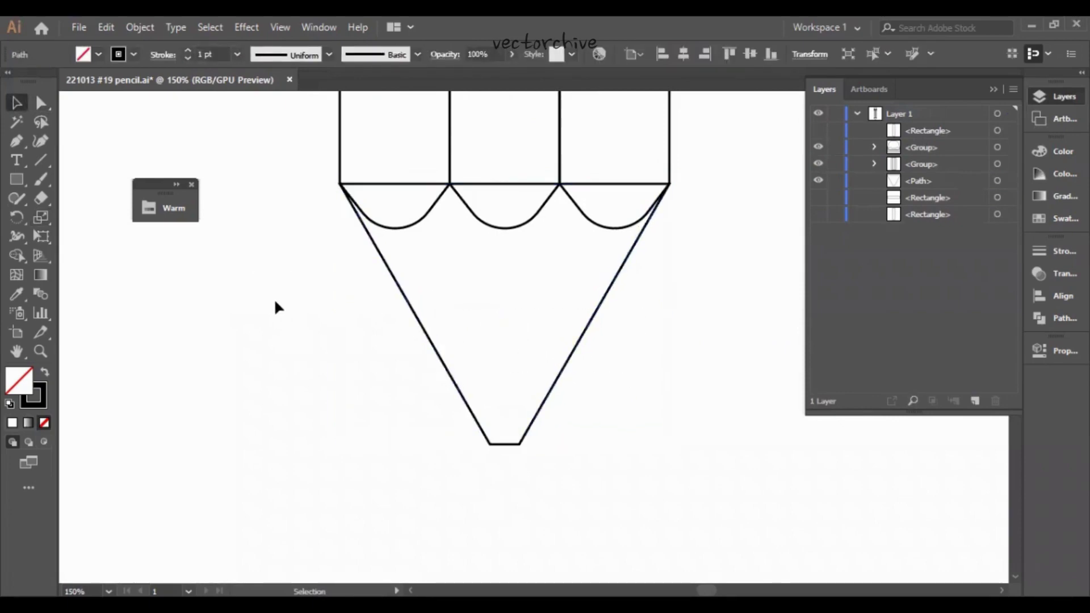
Round the cone's two lower corners by about 13.59 px.
{"action": "left_click_drag", "start_coordinate": [665, 448], "coordinate": [313, 375]}
{"action": "left_click", "coordinate": [37, 104]}
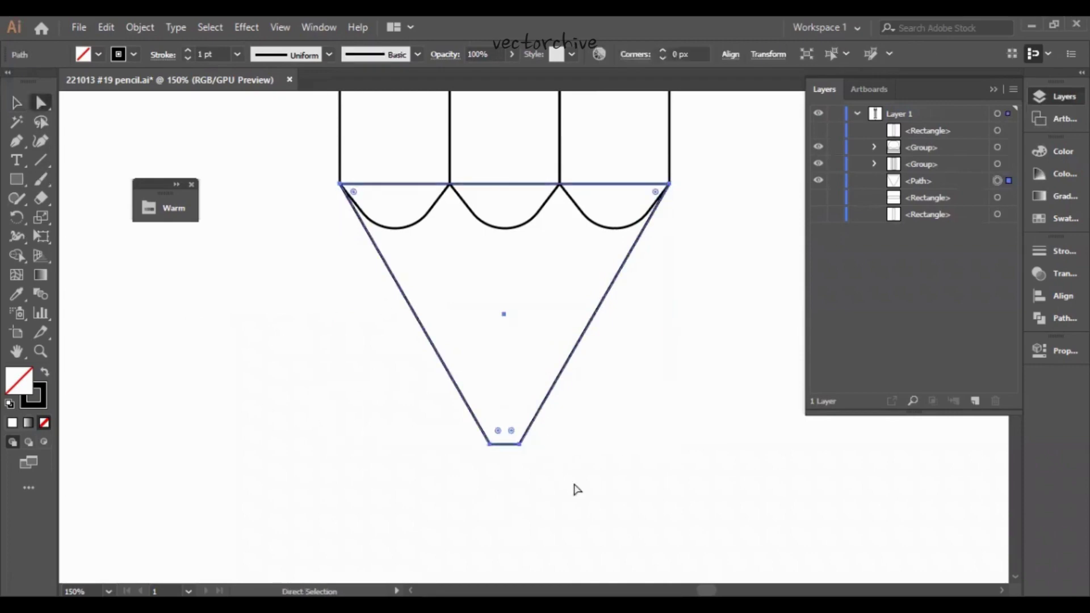
{"action": "left_click_drag", "start_coordinate": [577, 490], "coordinate": [488, 376]}
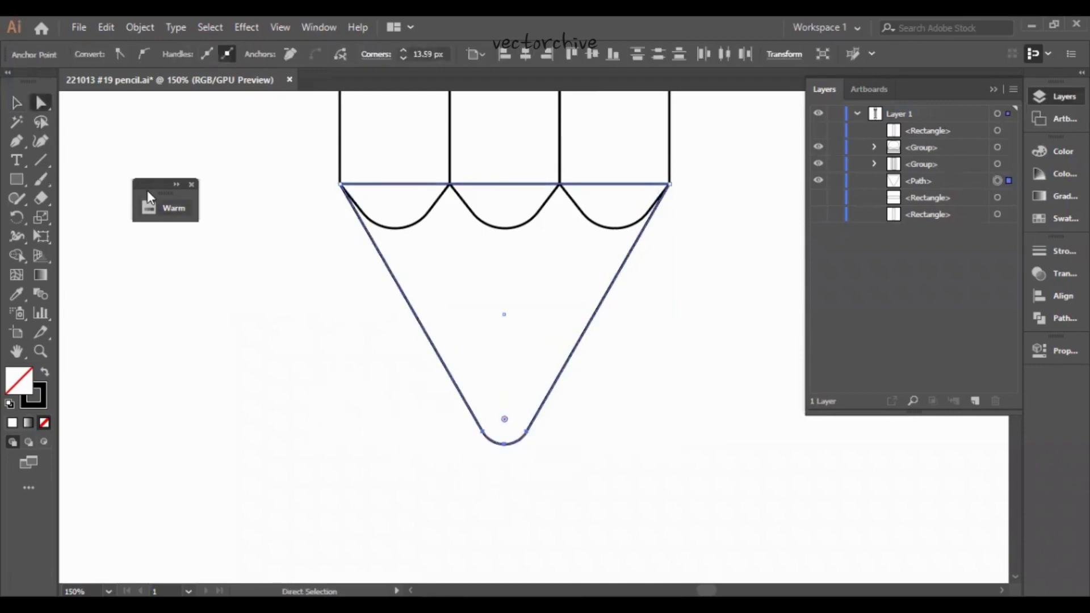
Duplicate the cone to the left and draw a circle over the copy's rounded point.
{"action": "left_click", "coordinate": [15, 106]}
{"action": "left_click_drag", "start_coordinate": [560, 382], "coordinate": [288, 396]}
{"action": "left_click_drag", "start_coordinate": [16, 179], "coordinate": [62, 217]}
{"action": "scroll", "coordinate": [159, 248], "scroll_direction": "down", "scroll_amount": 4}
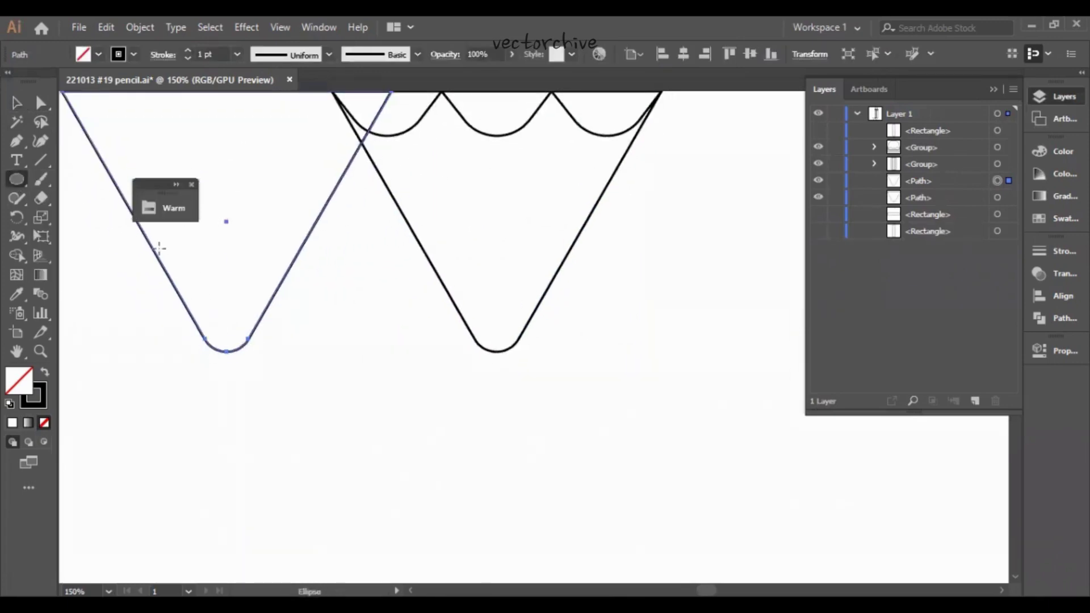
{"action": "left_click_drag", "start_coordinate": [119, 262], "coordinate": [310, 453]}
Align the circle and the copied cone on their horizontal centres.
{"action": "key", "text": "v"}
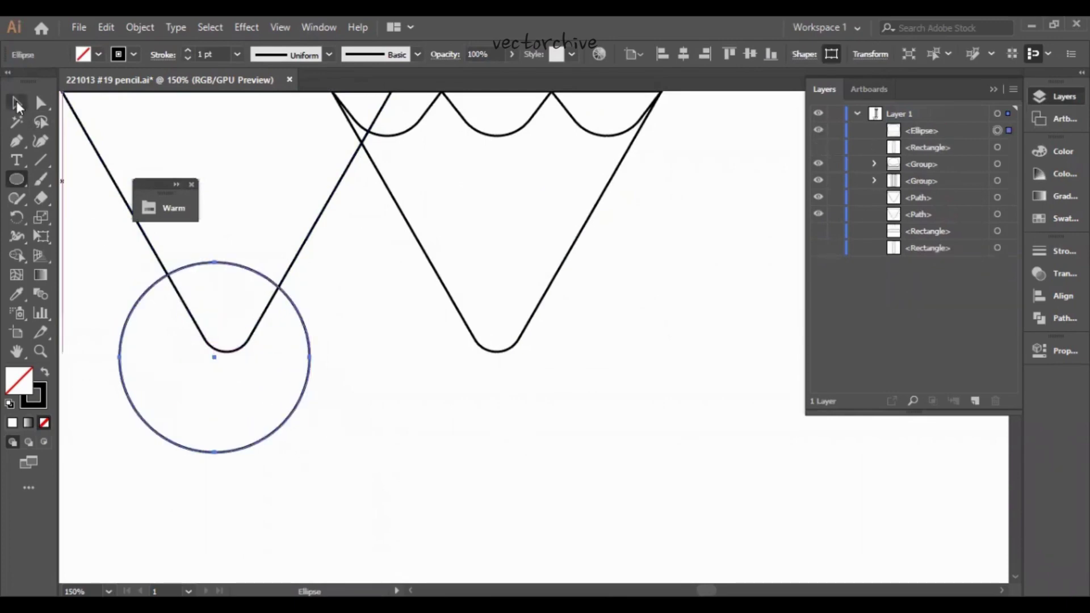
{"action": "left_click", "coordinate": [279, 290], "text": "shift"}
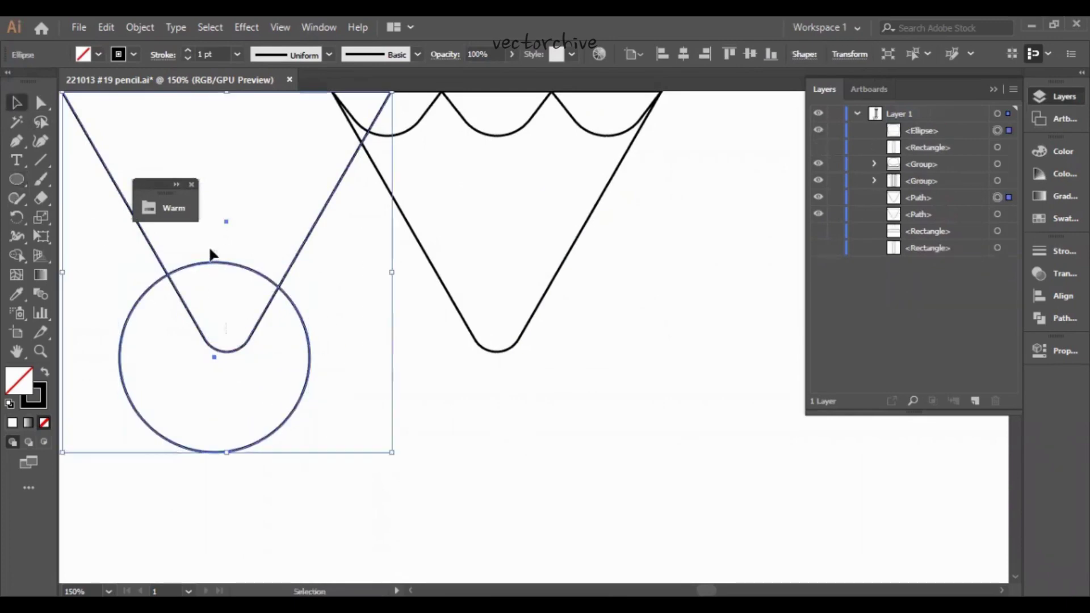
{"action": "left_click", "coordinate": [639, 53]}
{"action": "left_click", "coordinate": [658, 71]}
{"action": "left_click", "coordinate": [684, 53]}
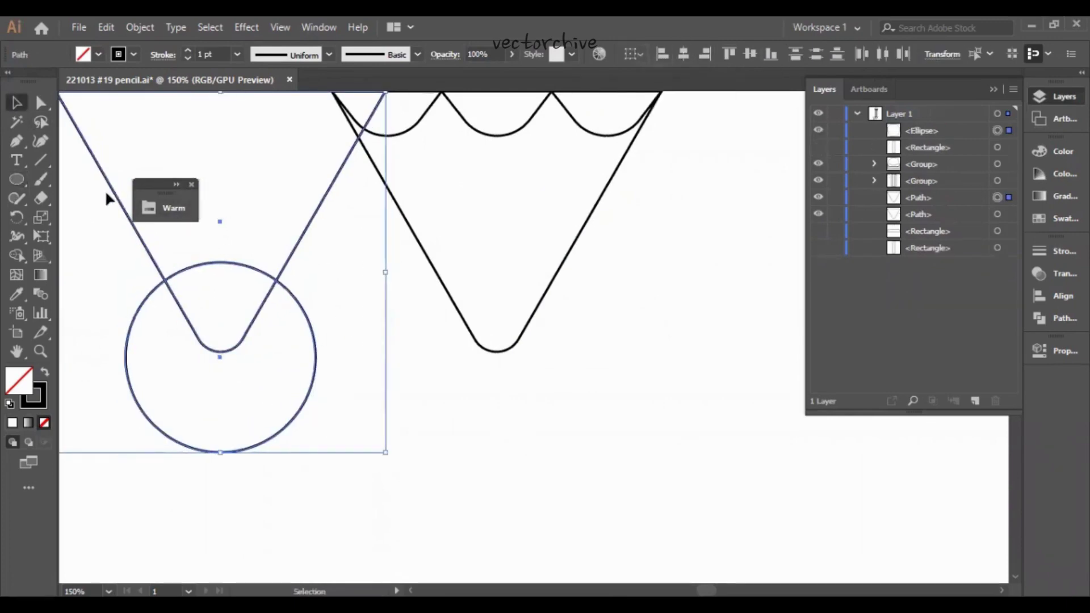
Use the Shape Builder to remove the cone and circle areas outside their overlap, leaving the curved lead tip.
{"action": "left_click", "coordinate": [16, 254]}
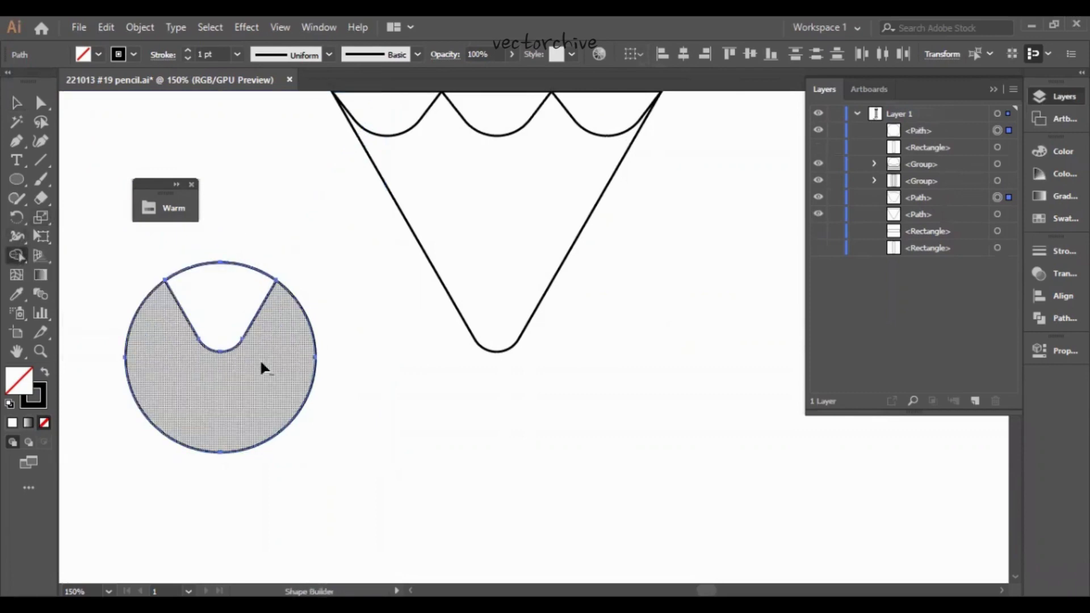
{"action": "left_click", "coordinate": [260, 358], "text": "alt"}
{"action": "left_click", "coordinate": [16, 103]}
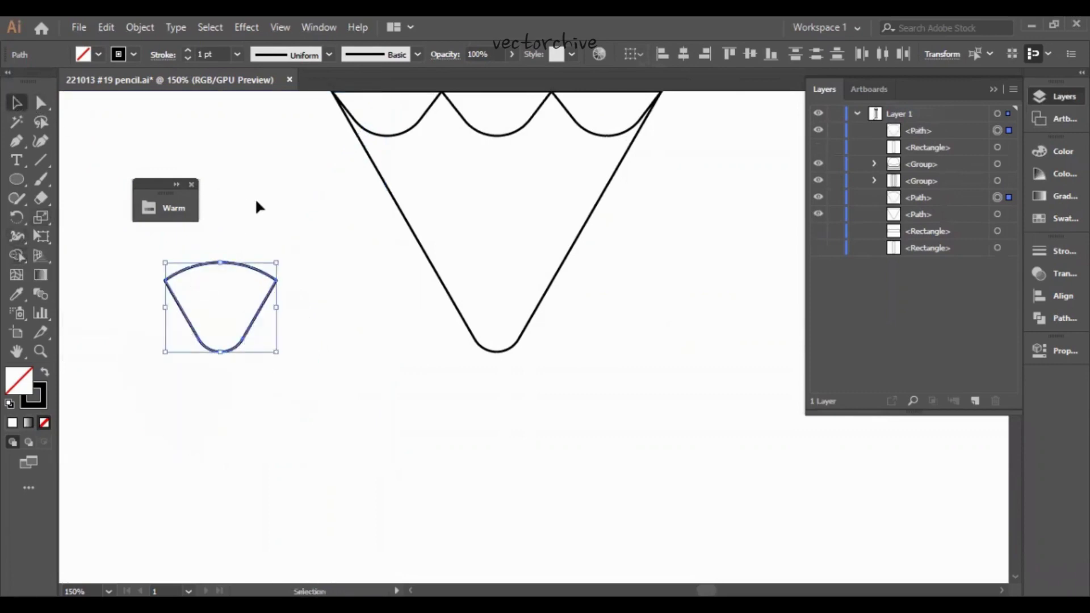
Move the upper of the overlapping lead tip shapes onto the pencil cone's rounded point.
{"action": "left_click", "coordinate": [223, 280]}
{"action": "left_click", "coordinate": [255, 317]}
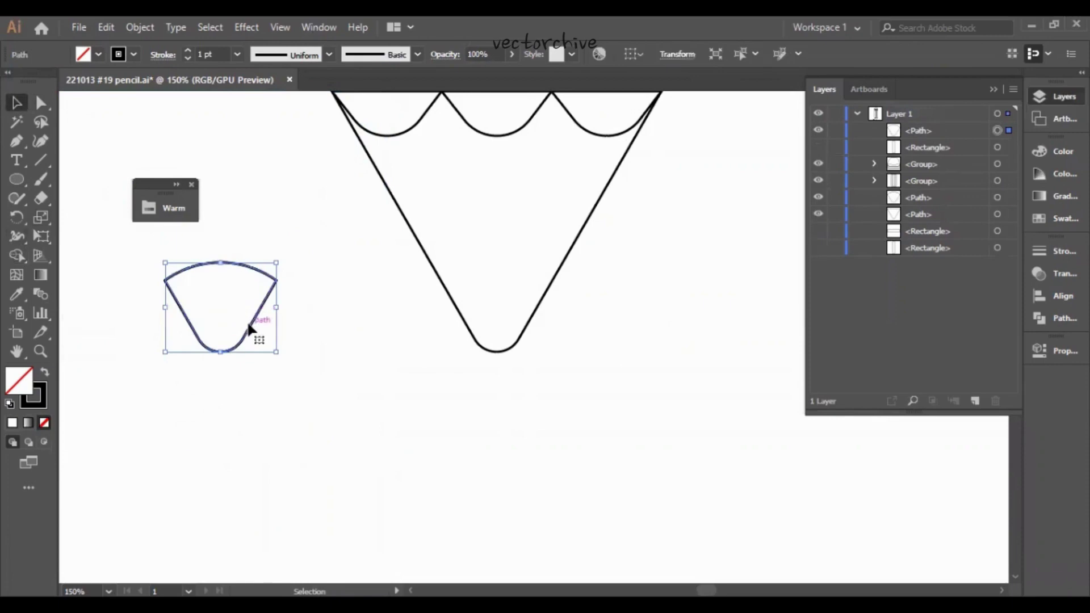
{"action": "left_click_drag", "start_coordinate": [247, 320], "coordinate": [531, 319]}
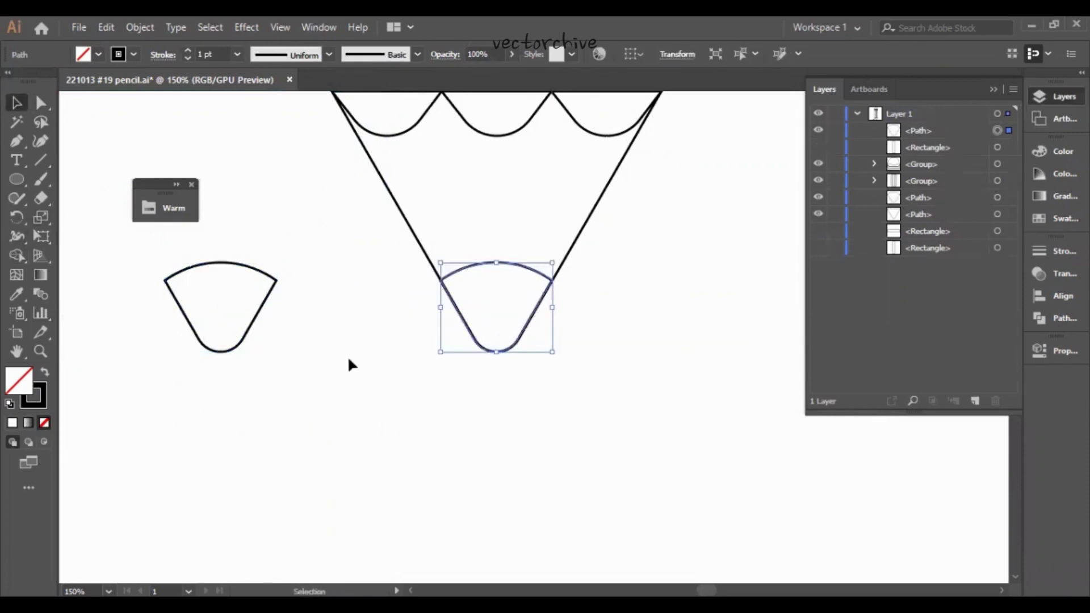
Delete the spare lead tip shape beside the pencil and save the document.
{"action": "left_click_drag", "start_coordinate": [328, 369], "coordinate": [180, 245]}
{"action": "key", "text": "Delete"}
{"action": "key", "text": "ctrl+minus"}
{"action": "key", "text": "ctrl+minus"}
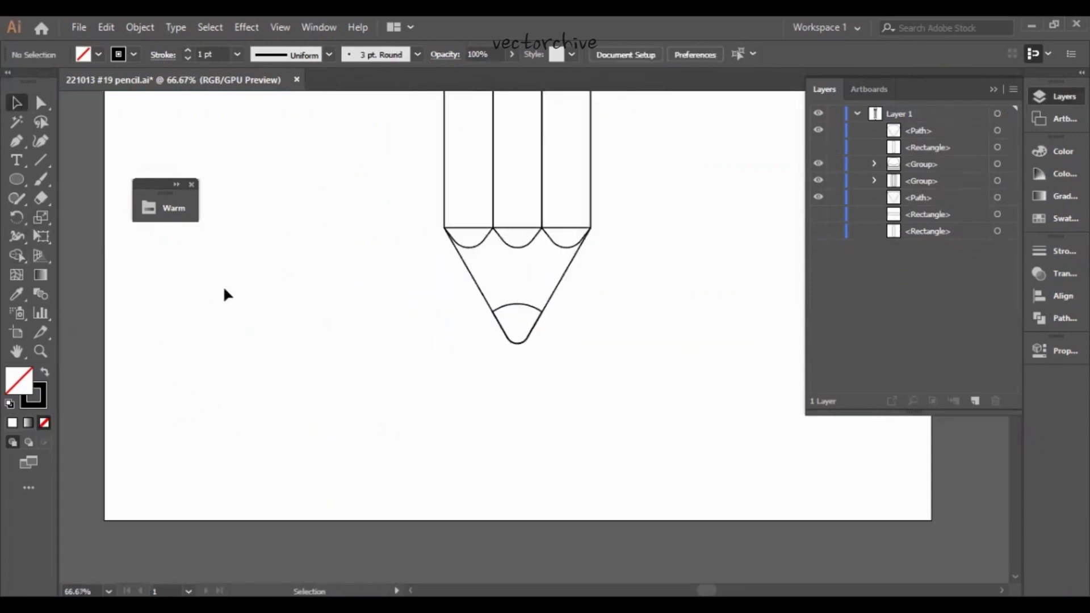
{"action": "left_click_drag", "start_coordinate": [342, 272], "coordinate": [280, 439]}
{"action": "key", "text": "ctrl+0"}
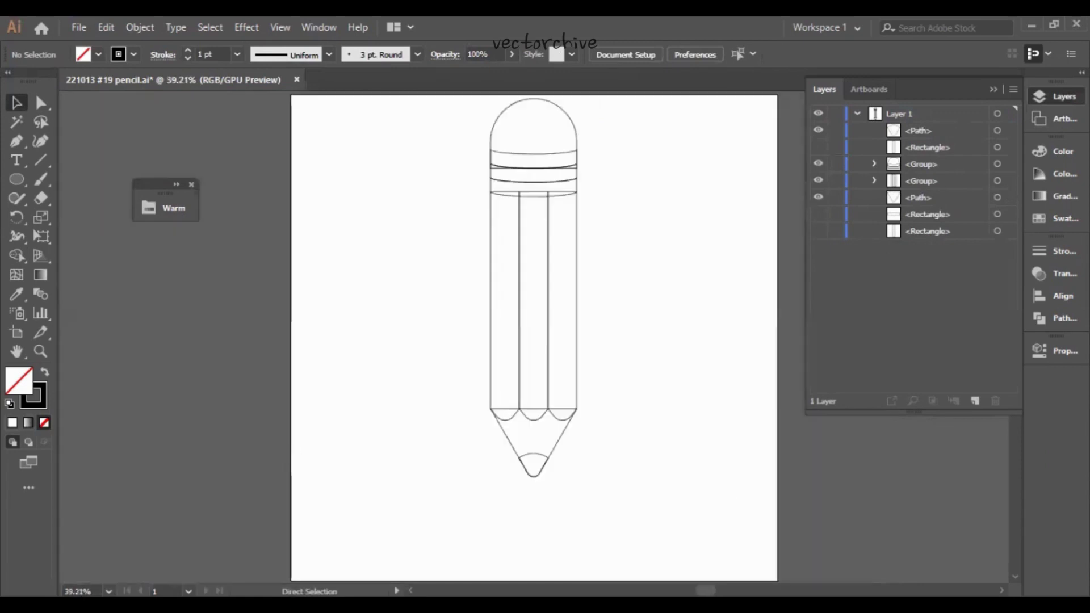
{"action": "key", "text": "ctrl+s"}
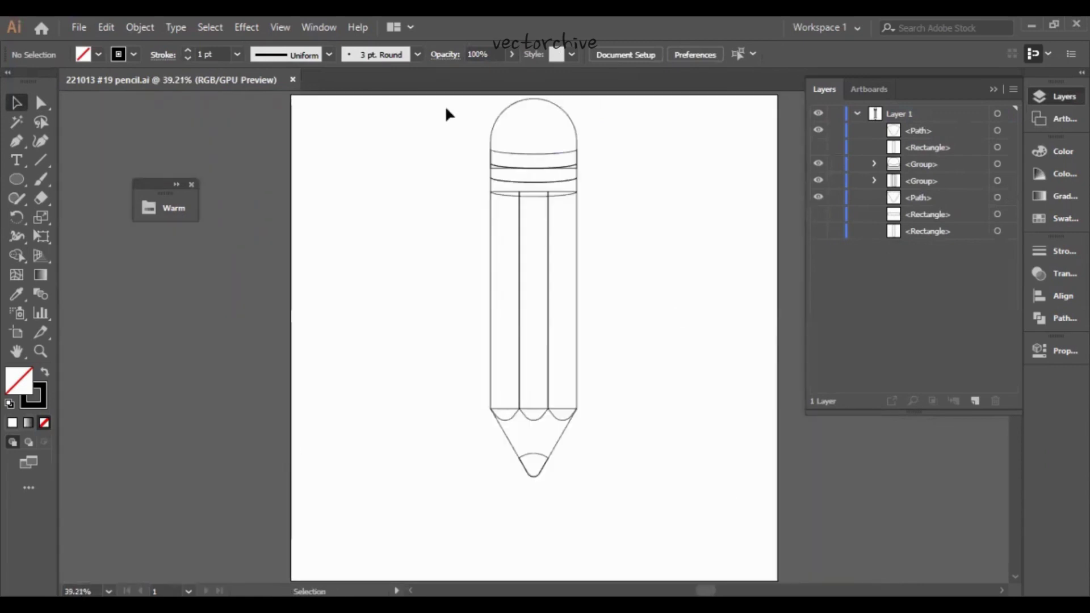
Group all the pencil shapes and centre the group on the artboard.
{"action": "mouse_move", "coordinate": [445, 109]}
{"action": "left_mouse_down"}
{"action": "mouse_move", "coordinate": [617, 380]}
{"action": "mouse_move", "coordinate": [628, 491]}
{"action": "left_mouse_up"}
{"action": "key", "text": "ctrl+g"}
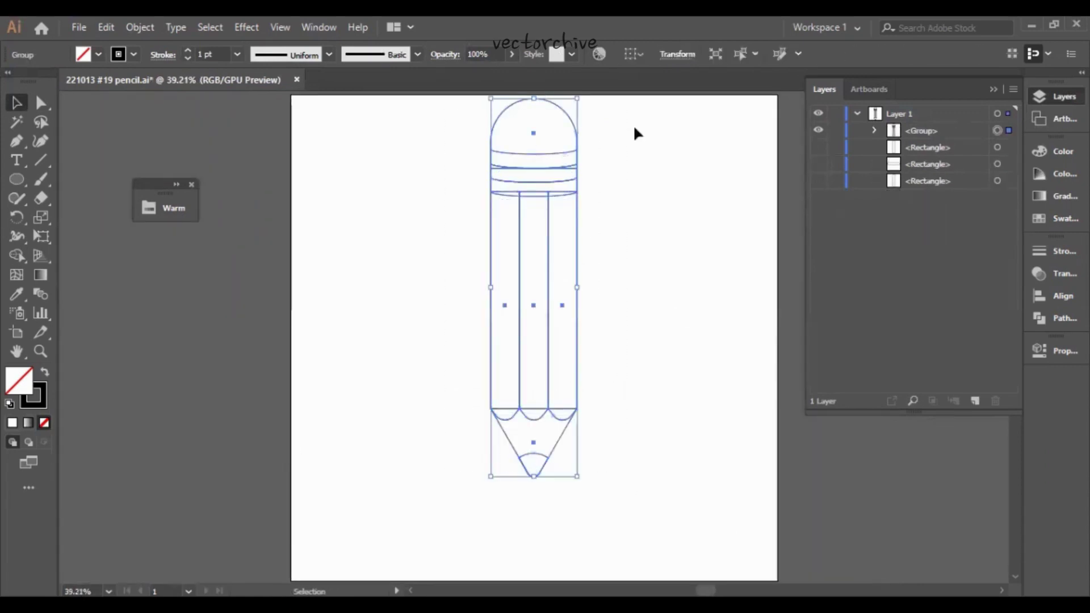
{"action": "left_click", "coordinate": [624, 57]}
{"action": "left_click", "coordinate": [644, 119]}
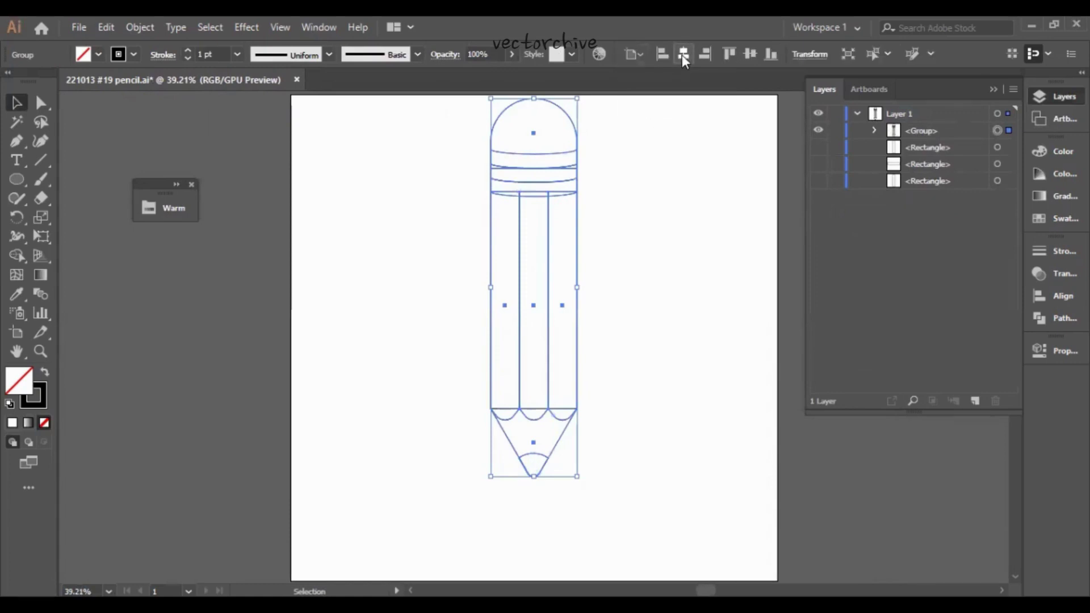
{"action": "left_click", "coordinate": [752, 57]}
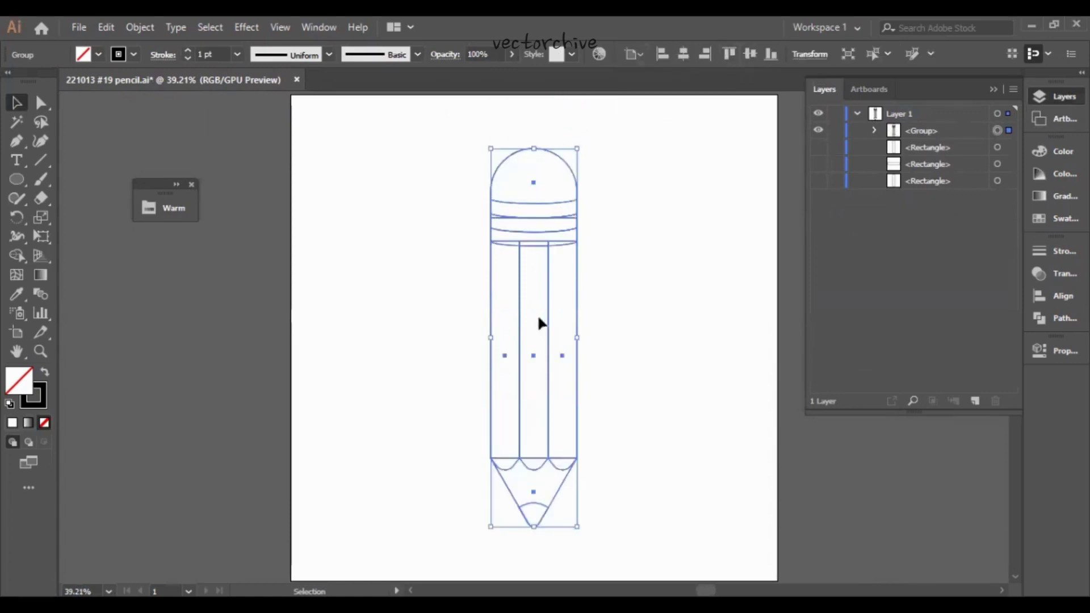
Ungroup the whole pencil and split its body group into separate column shapes.
{"action": "right_click", "coordinate": [532, 349]}
{"action": "left_click", "coordinate": [587, 231]}
{"action": "left_click", "coordinate": [654, 363]}
{"action": "left_click", "coordinate": [548, 346]}
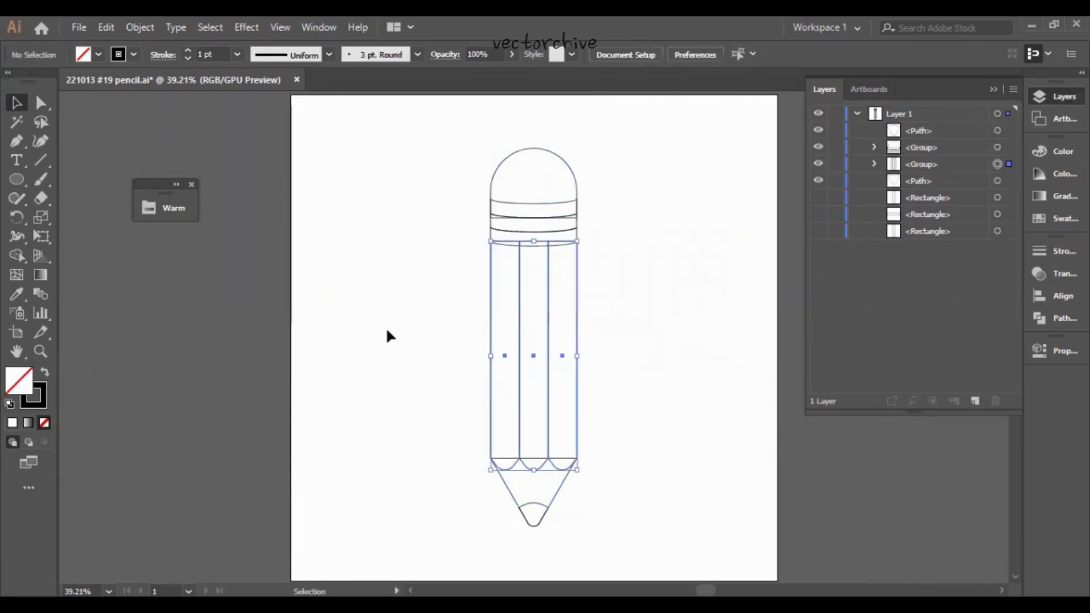
{"action": "right_click", "coordinate": [388, 330]}
{"action": "left_click", "coordinate": [434, 462]}
{"action": "left_click", "coordinate": [604, 226]}
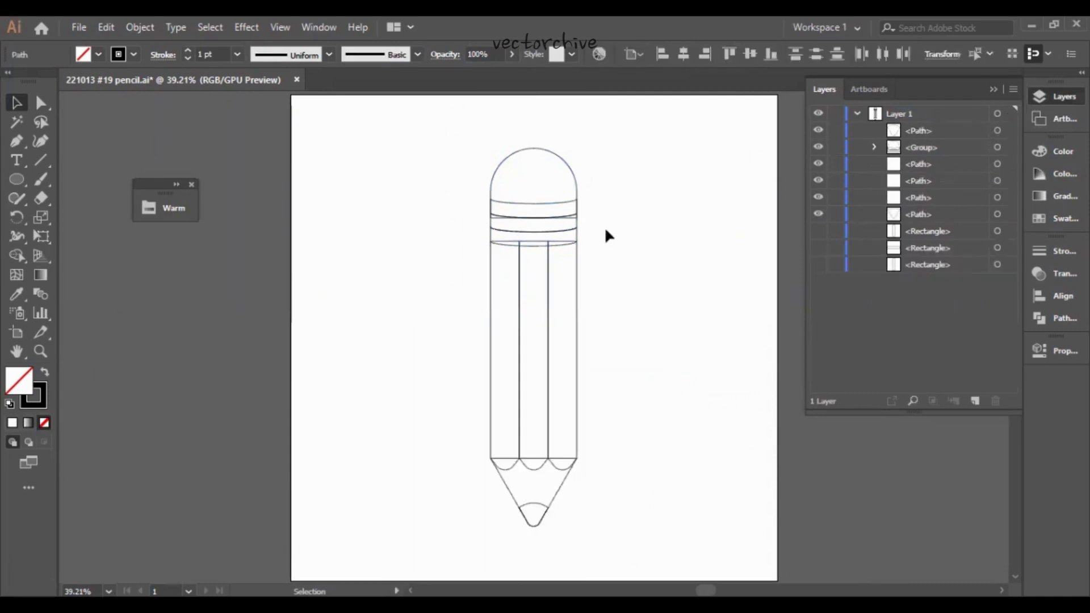
Ungroup the eraser and metal bands into separate shapes.
{"action": "left_click", "coordinate": [1003, 150]}
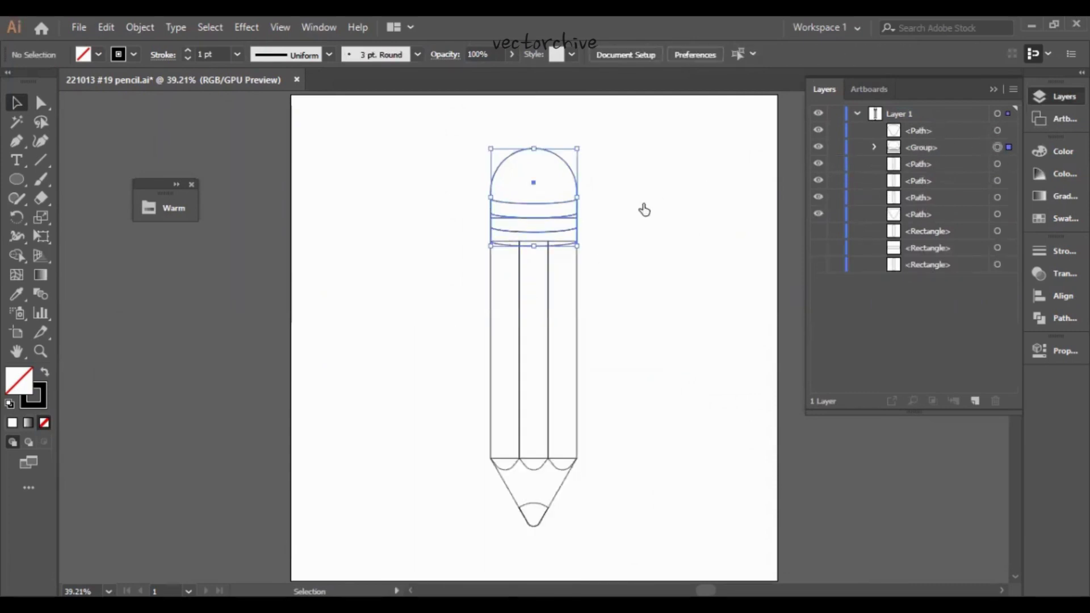
{"action": "right_click", "coordinate": [549, 204]}
{"action": "left_click", "coordinate": [584, 339]}
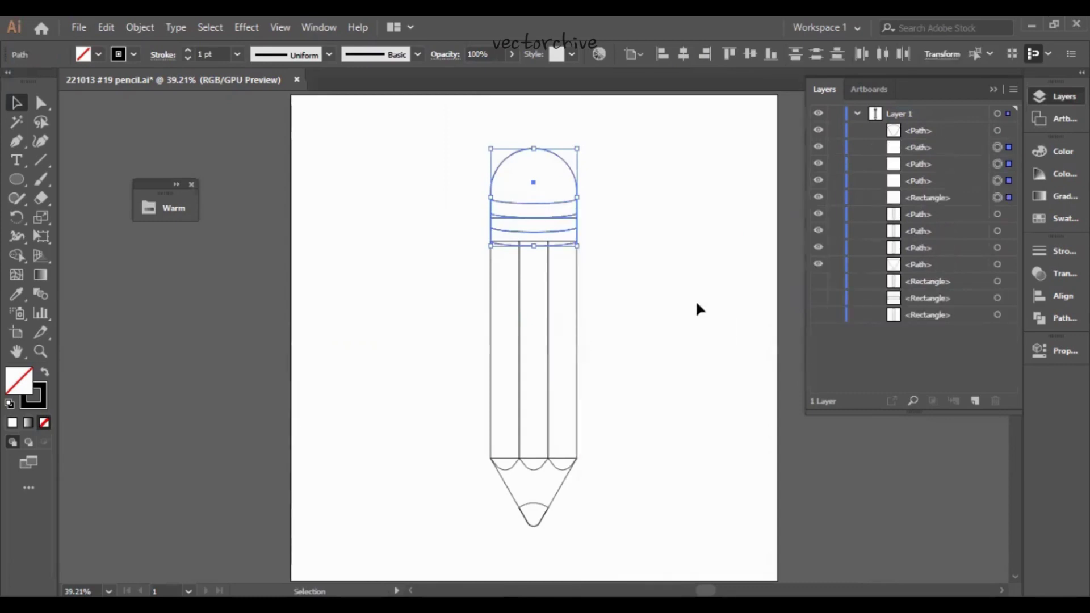
{"action": "left_click", "coordinate": [699, 308]}
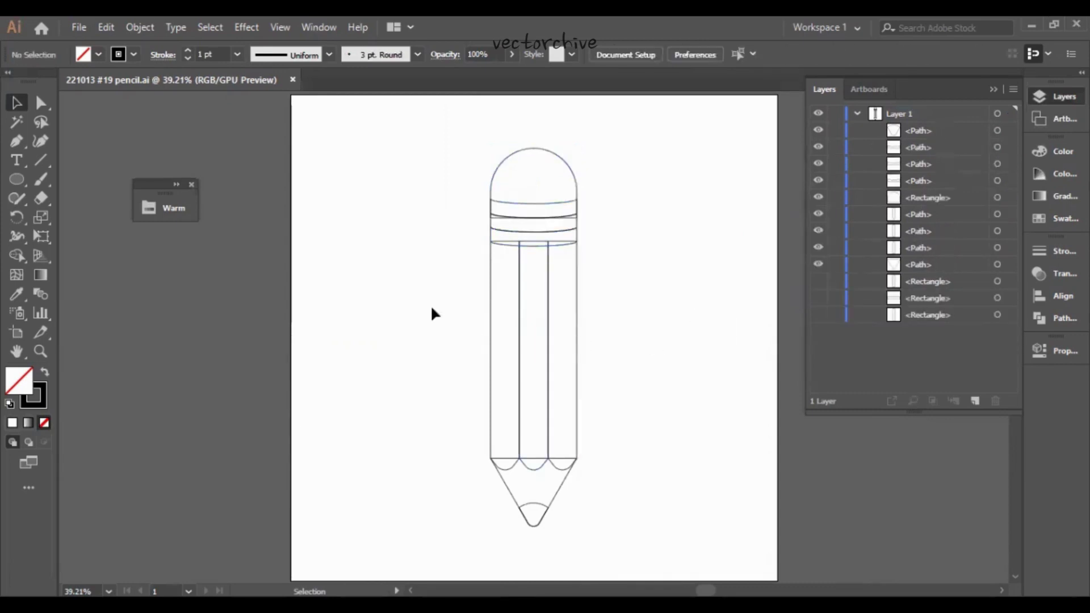
Fill the left body column bright orange, the right one dark brownish orange and the middle one medium red-orange from the Warm swatches.
{"action": "left_click", "coordinate": [158, 206]}
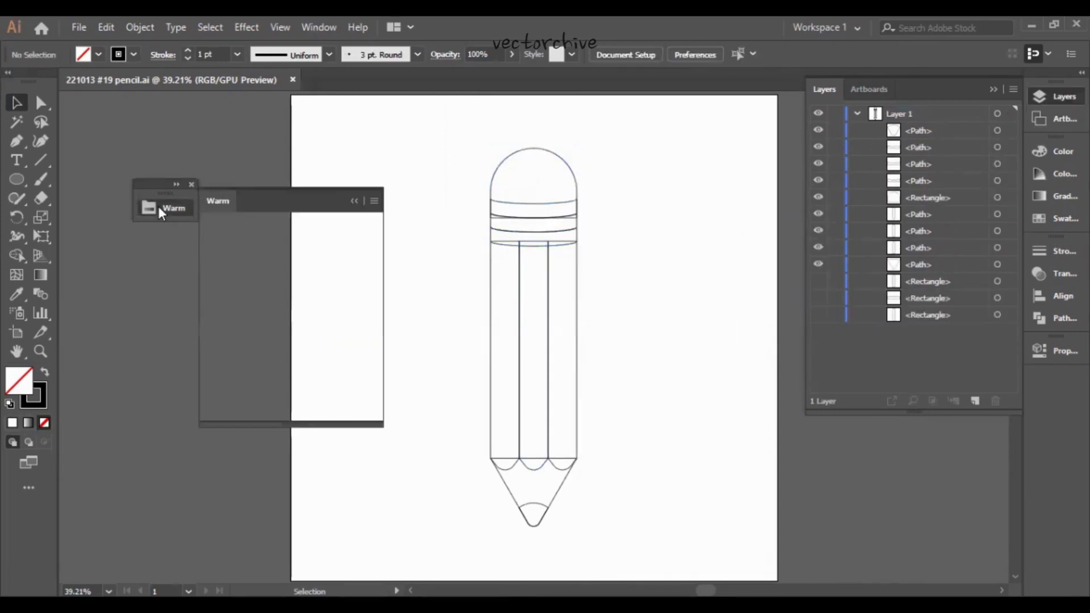
{"action": "left_click", "coordinate": [489, 309]}
{"action": "left_click", "coordinate": [242, 345]}
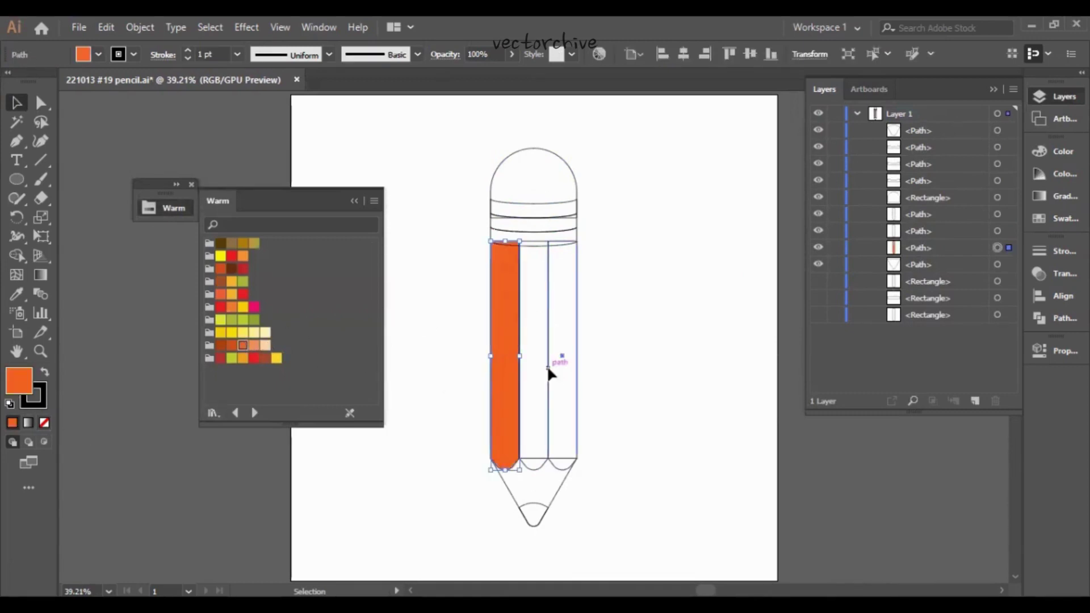
{"action": "left_click", "coordinate": [555, 369]}
{"action": "left_click", "coordinate": [220, 344]}
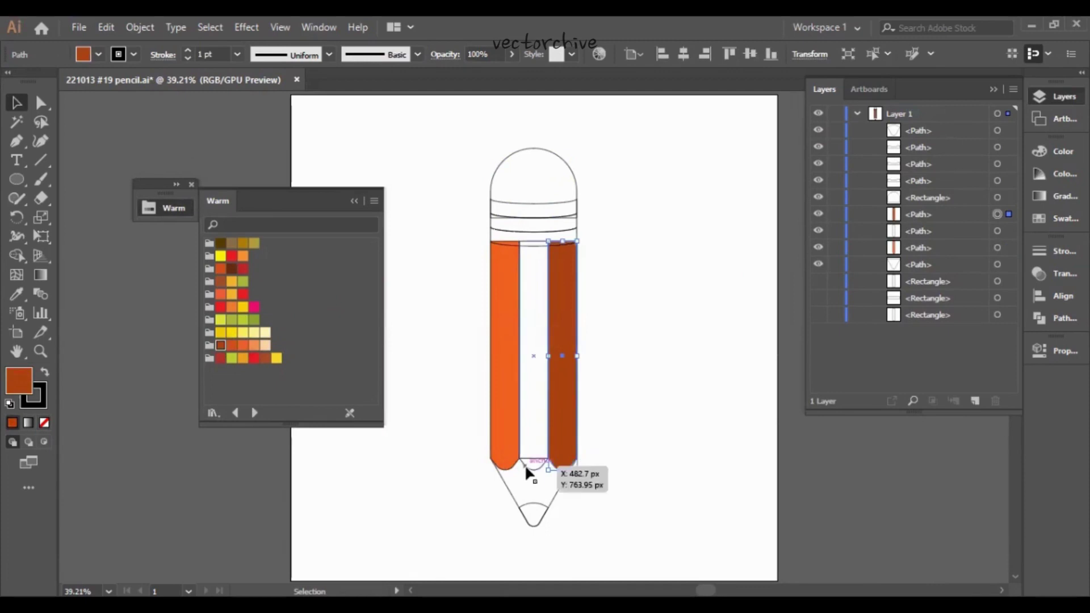
{"action": "left_click", "coordinate": [525, 465]}
{"action": "left_click", "coordinate": [230, 345]}
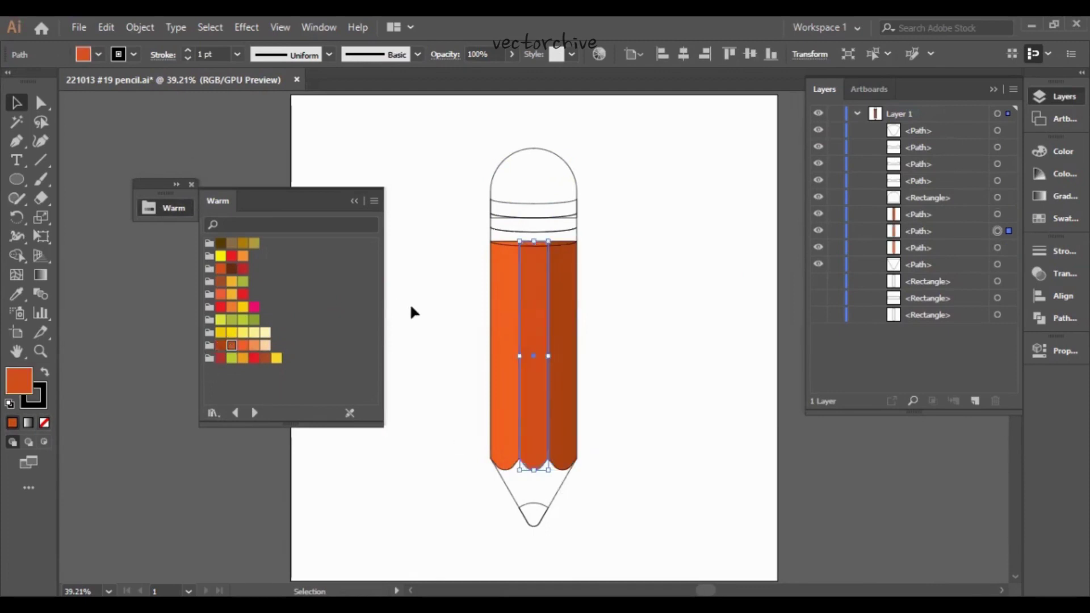
Remove the stroke from the three body columns and save the document.
{"action": "left_click_drag", "start_coordinate": [410, 303], "coordinate": [588, 308]}
{"action": "left_click", "coordinate": [42, 404]}
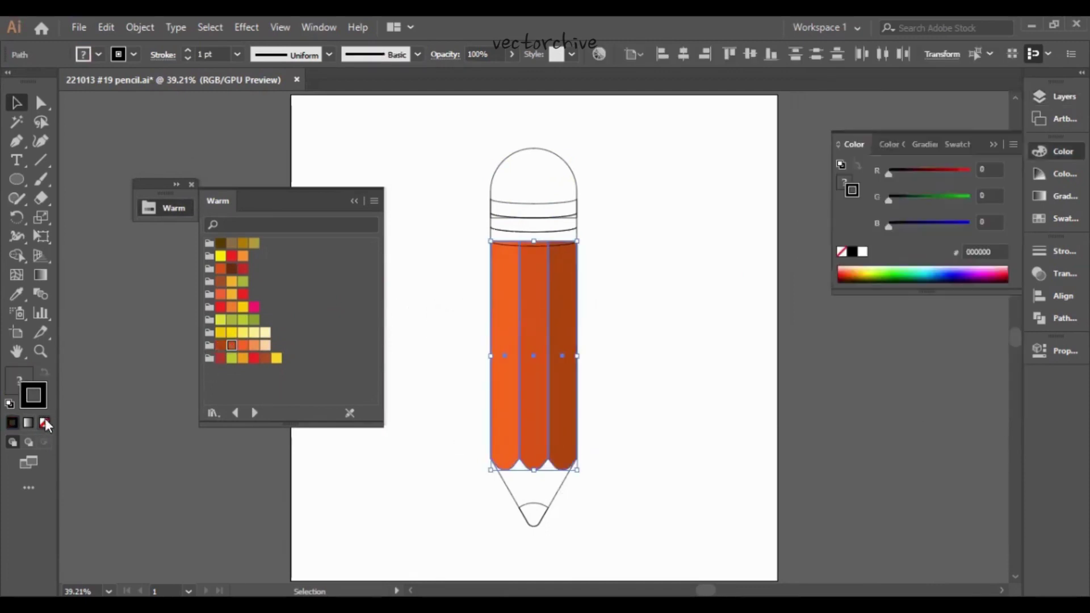
{"action": "left_click", "coordinate": [44, 422]}
{"action": "left_click", "coordinate": [428, 279]}
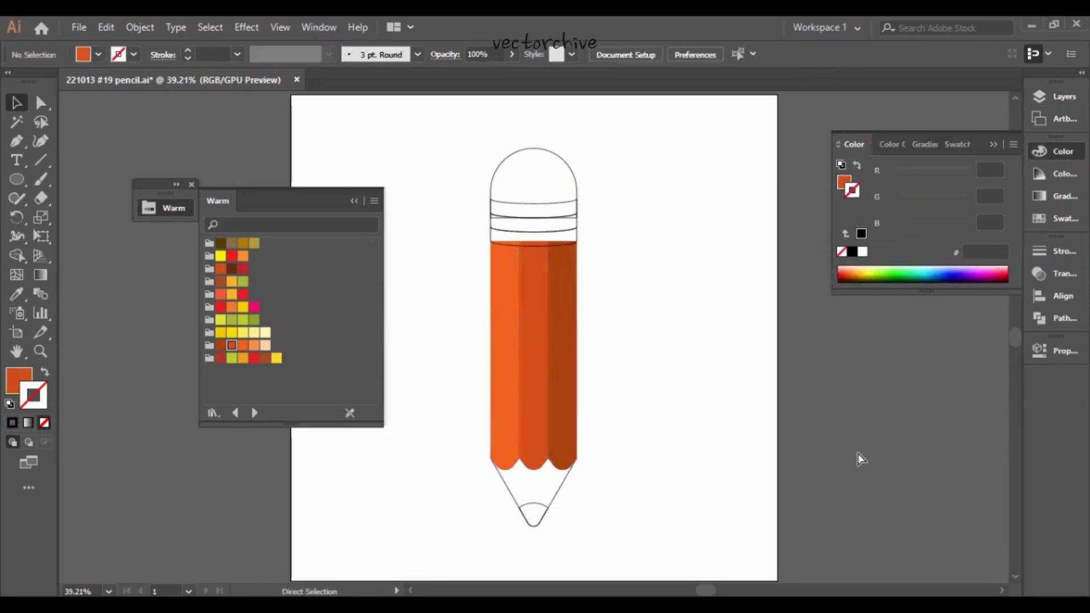
{"action": "key", "text": "ctrl+s"}
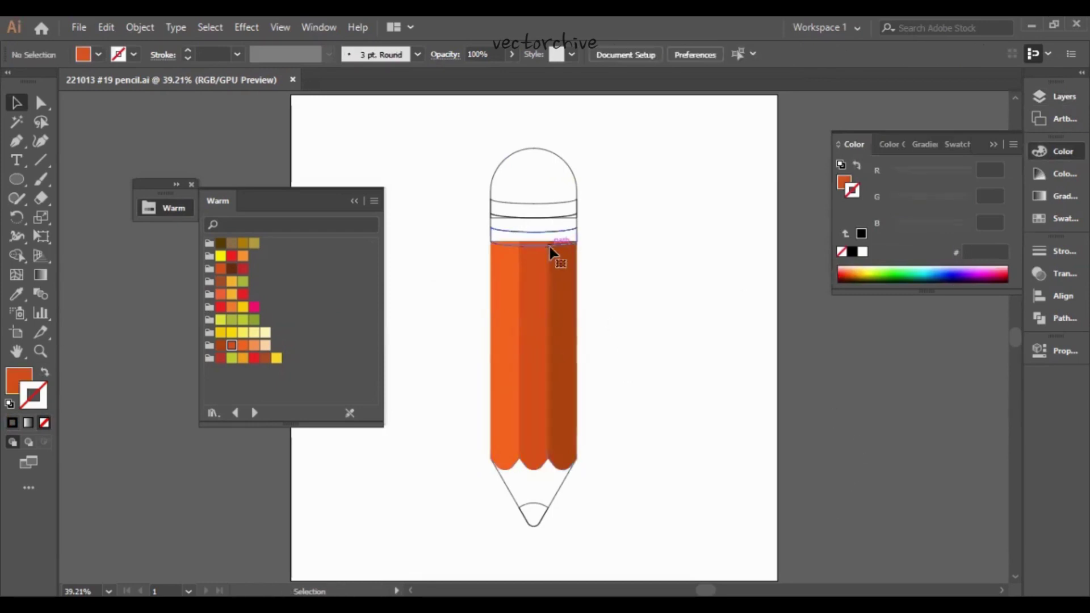
Fill the upper and lower metal bands with near-black R=26 G=26 B=26.
{"action": "left_click", "coordinate": [550, 247]}
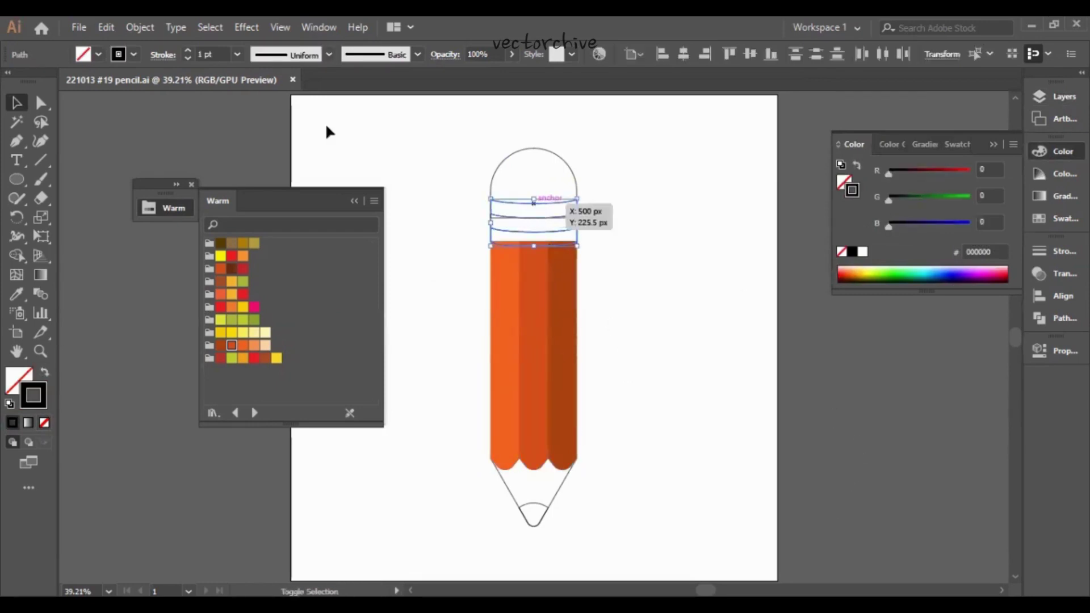
{"action": "left_click", "coordinate": [100, 52]}
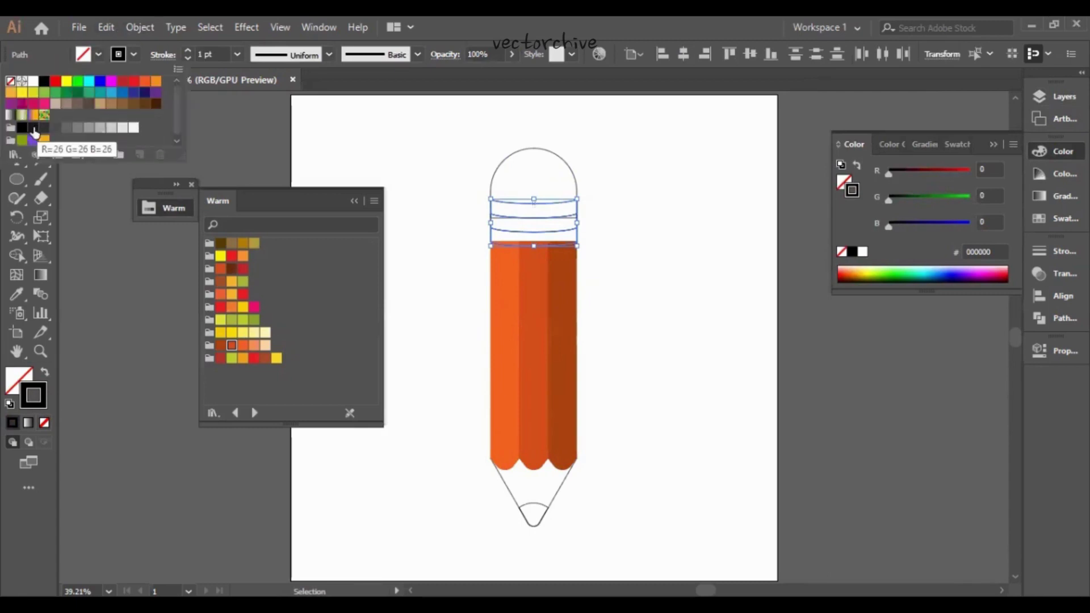
{"action": "left_click", "coordinate": [25, 129]}
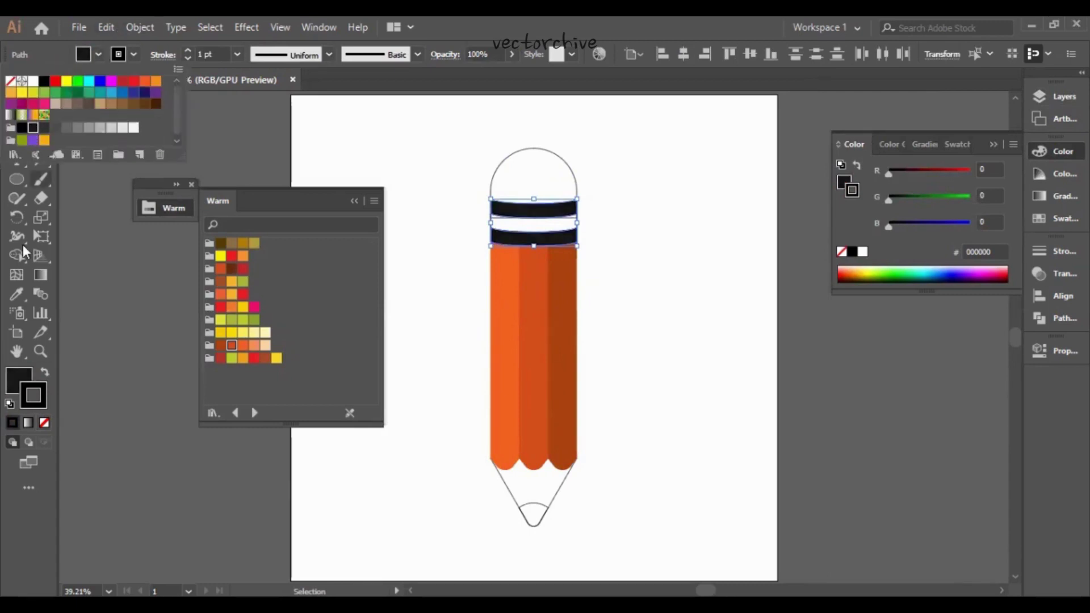
{"action": "left_click", "coordinate": [646, 299]}
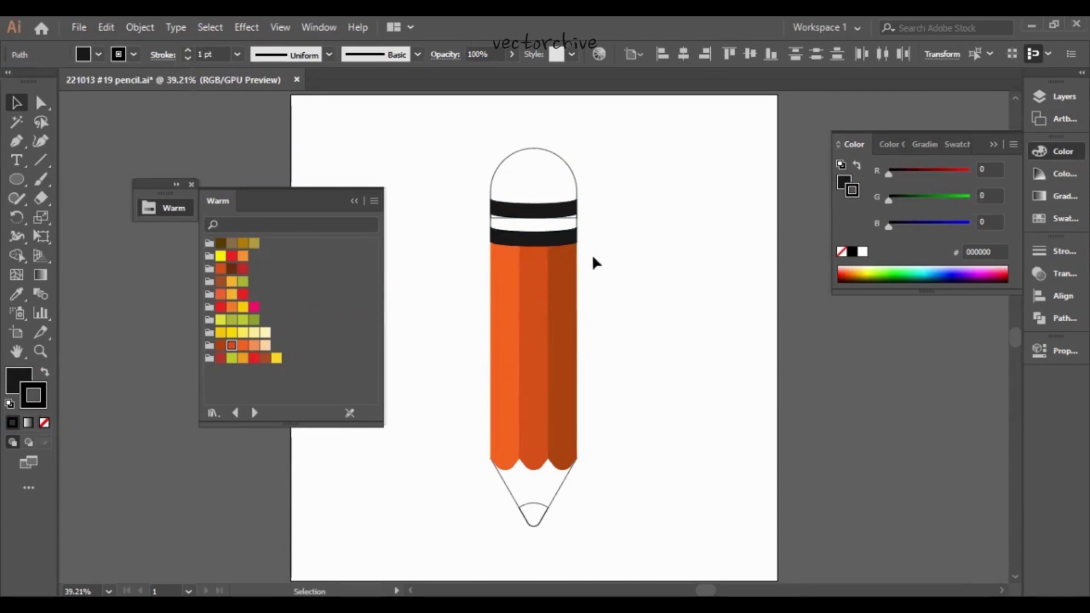
Fill the middle band with light orange f29254 and remove its stroke.
{"action": "left_click", "coordinate": [576, 229]}
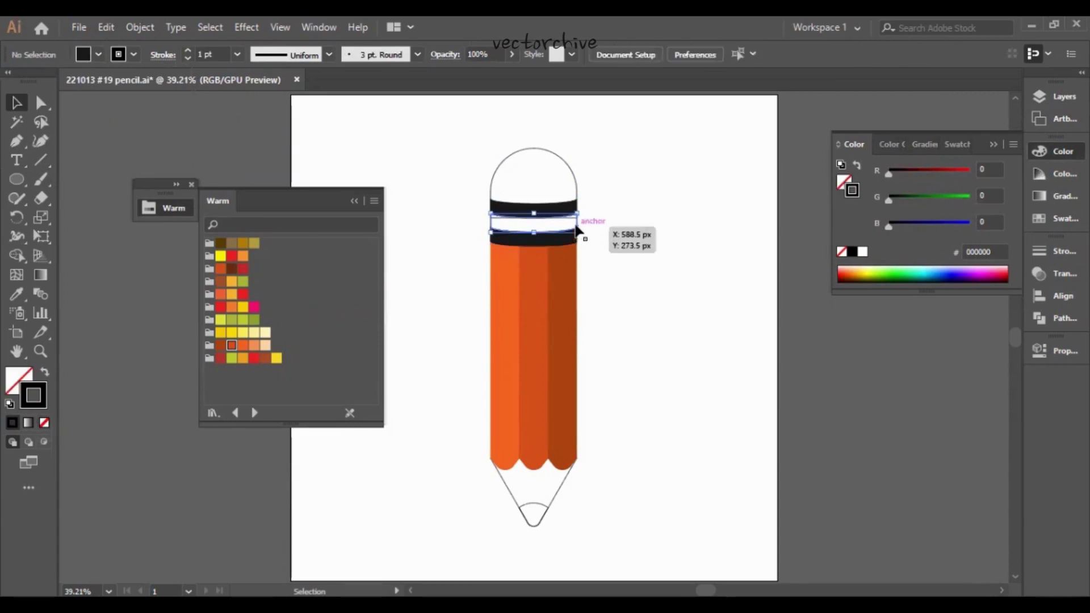
{"action": "left_click", "coordinate": [253, 345]}
{"action": "key", "text": "ctrl+z"}
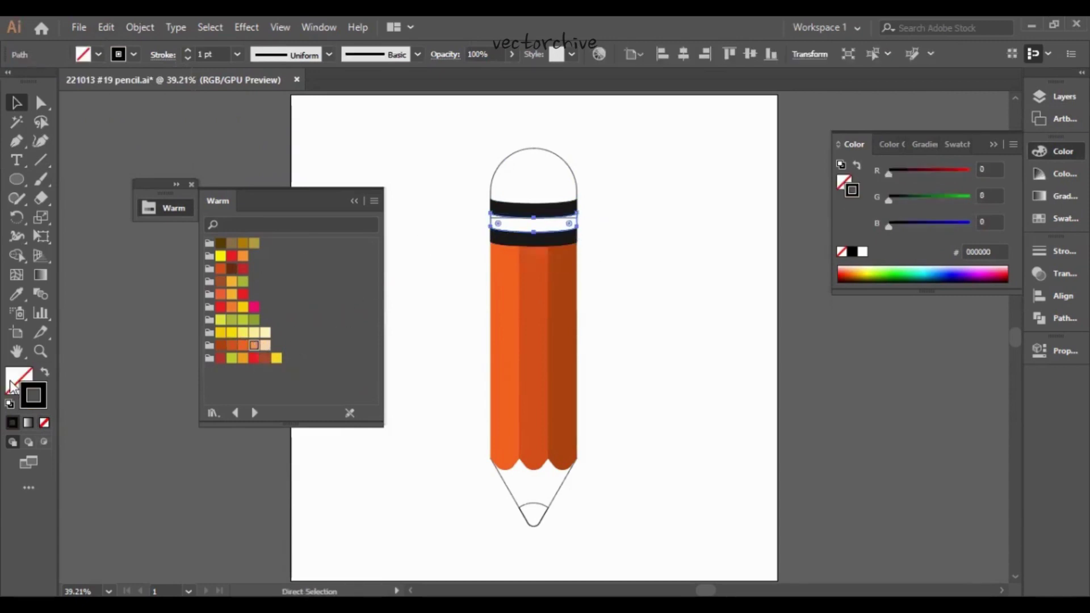
{"action": "left_click", "coordinate": [12, 386]}
{"action": "left_click", "coordinate": [254, 345]}
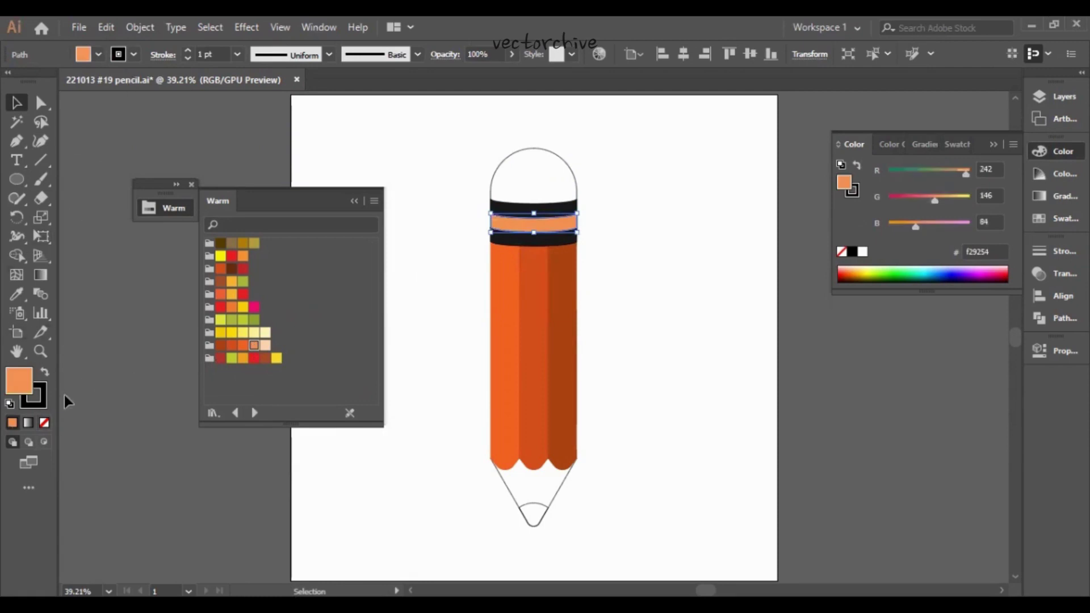
{"action": "left_click", "coordinate": [135, 59]}
{"action": "left_click", "coordinate": [10, 80]}
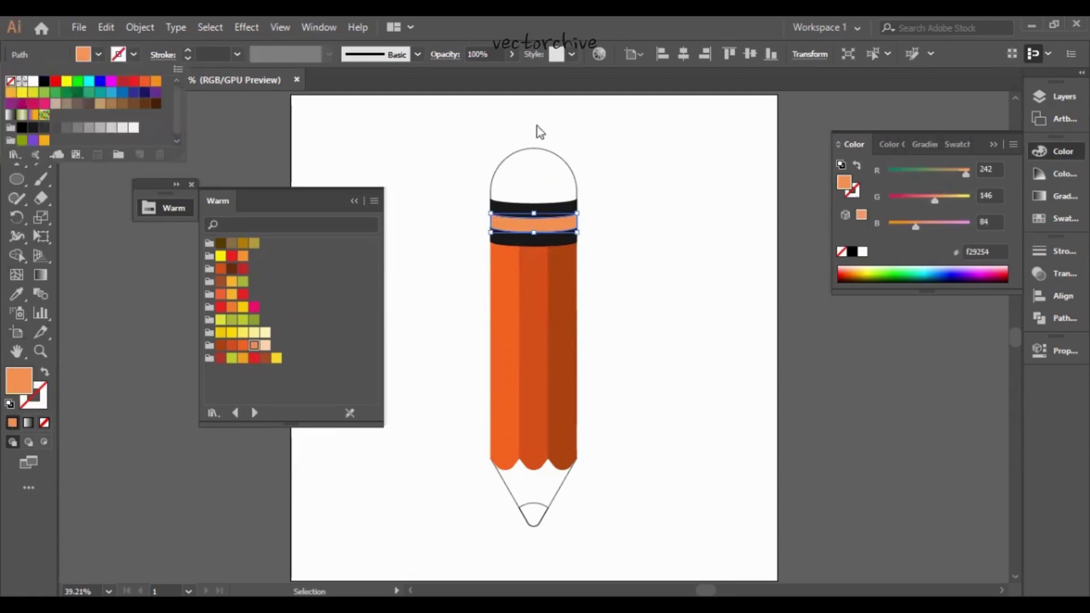
Try dark red b1342f and its tint on the domed eraser, settle on a lighter tint of bright red, and remove the stroke.
{"action": "left_click", "coordinate": [542, 176]}
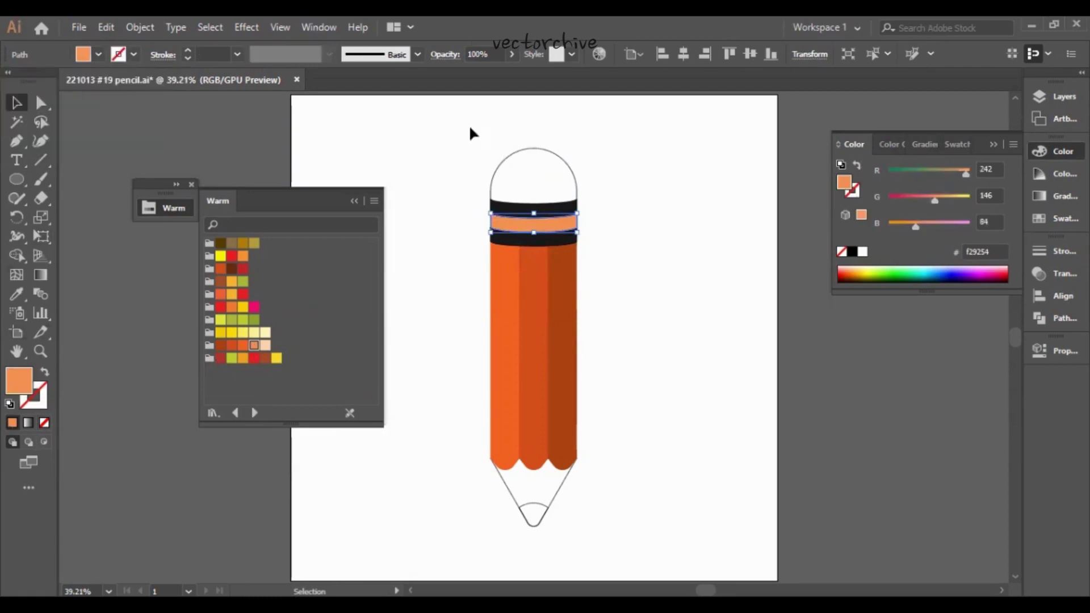
{"action": "left_click_drag", "start_coordinate": [470, 126], "coordinate": [581, 169]}
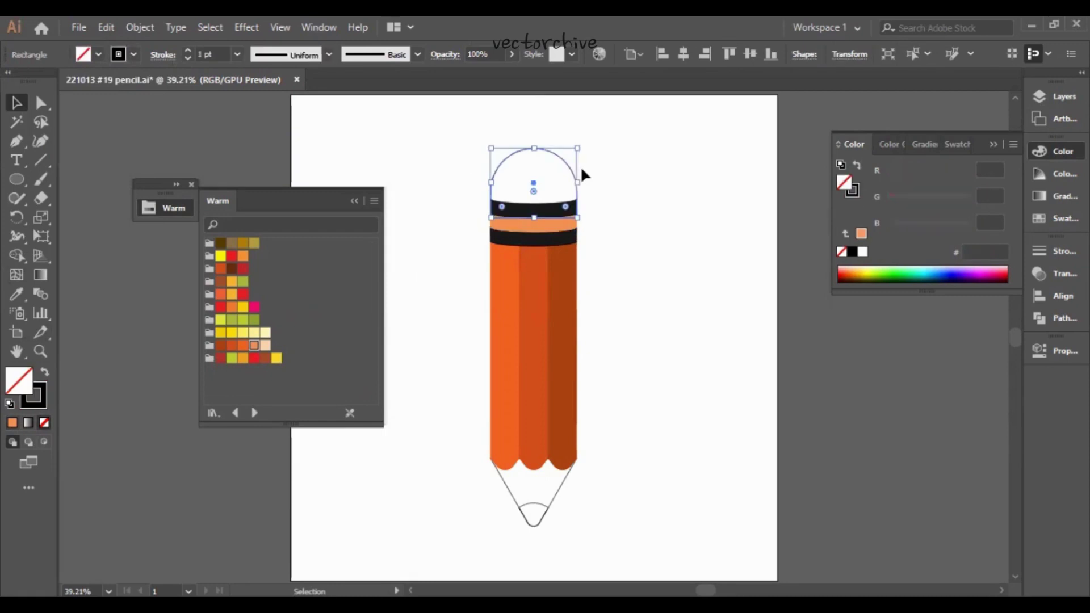
{"action": "left_click", "coordinate": [220, 358]}
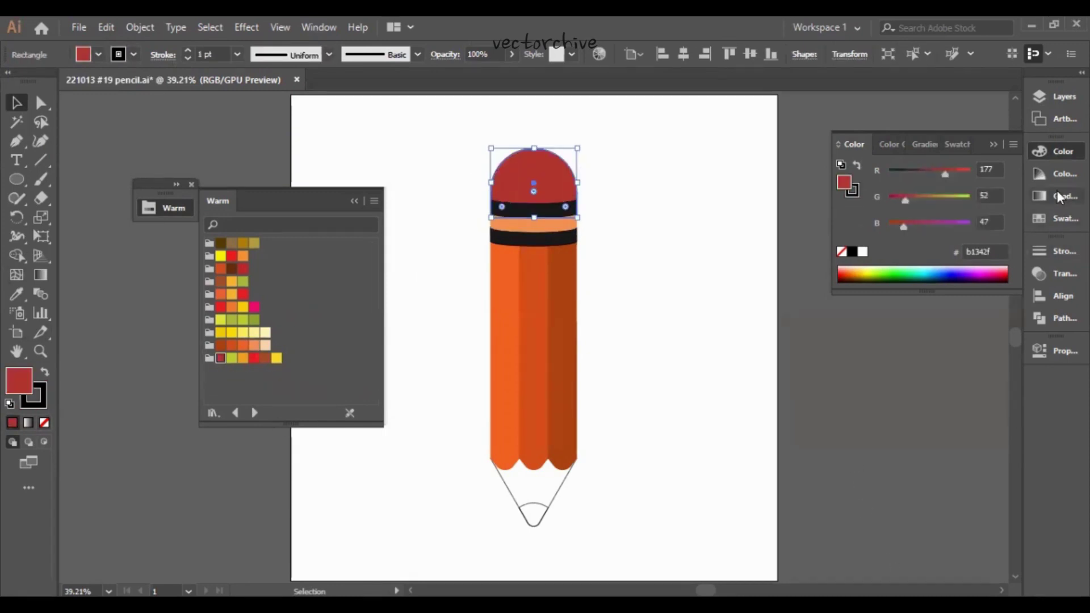
{"action": "left_click", "coordinate": [1055, 176]}
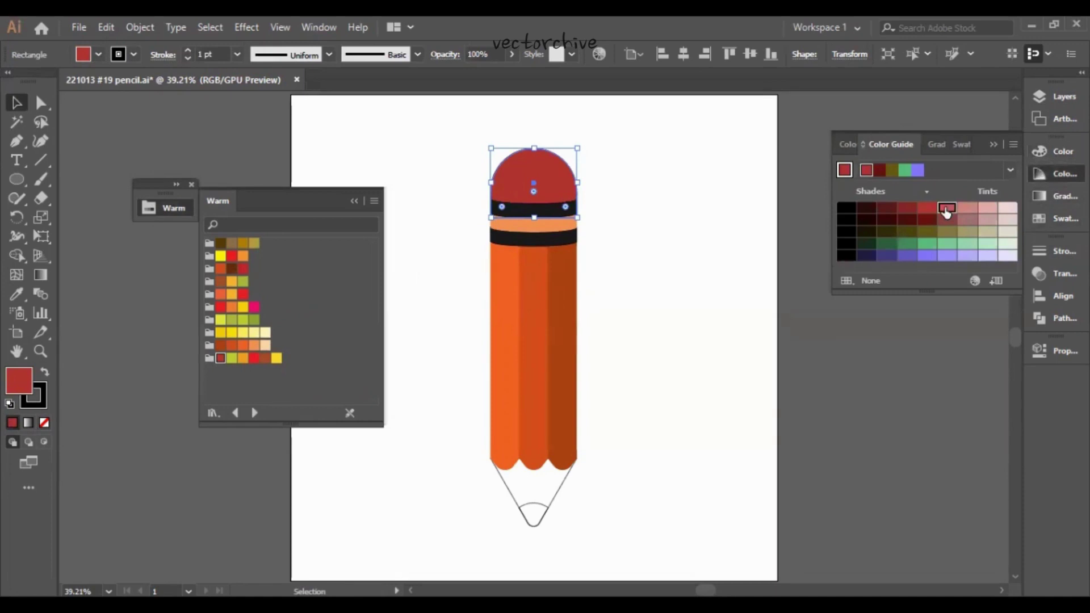
{"action": "left_click", "coordinate": [946, 208]}
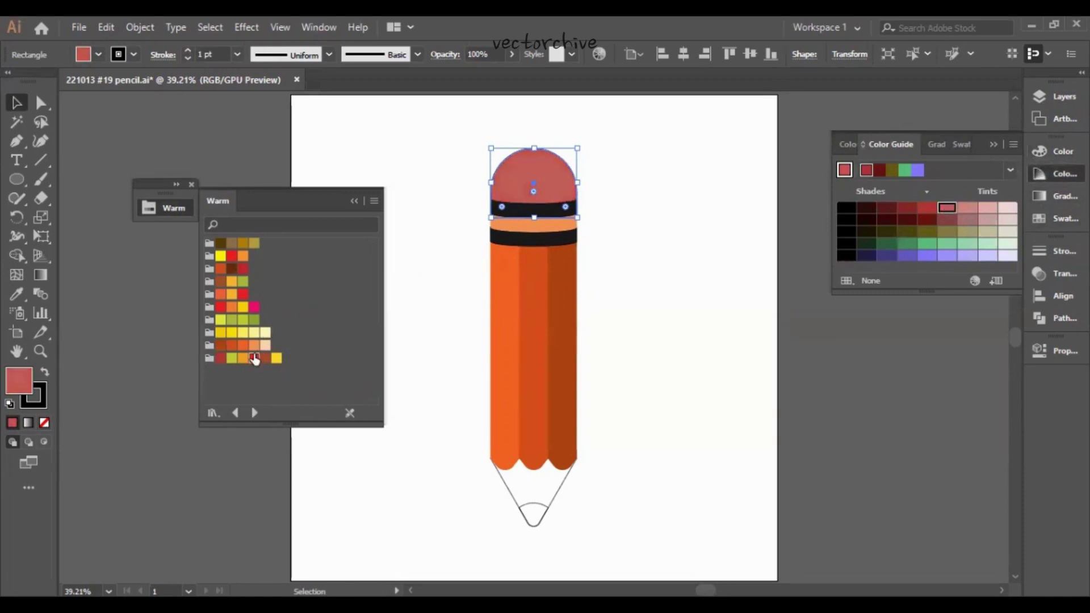
{"action": "left_click", "coordinate": [255, 358]}
{"action": "left_click", "coordinate": [946, 209]}
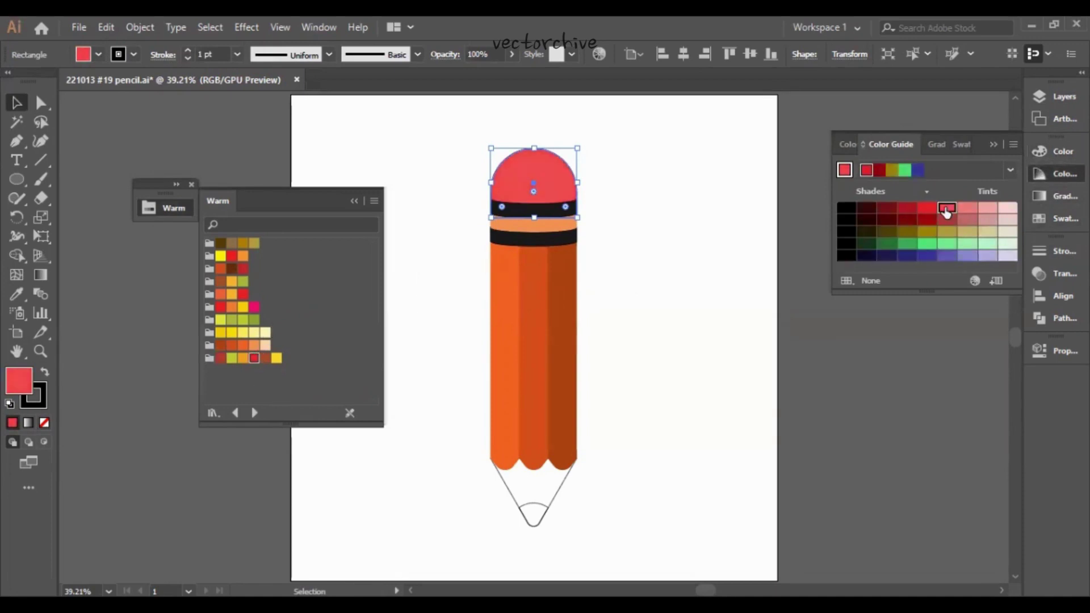
{"action": "left_click", "coordinate": [133, 57]}
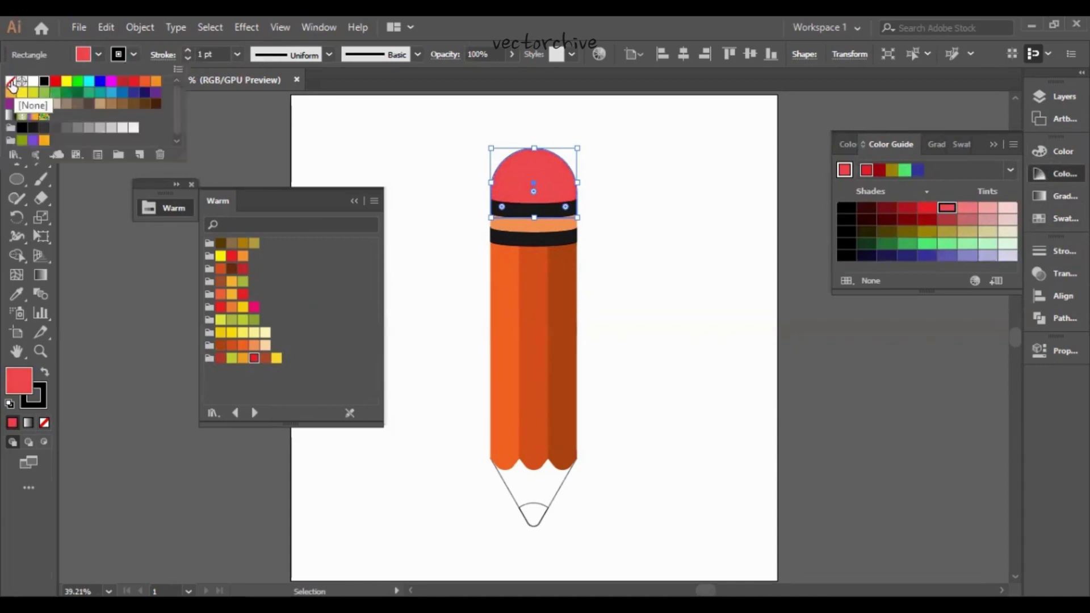
{"action": "left_click", "coordinate": [8, 82]}
{"action": "left_click", "coordinate": [629, 223]}
Fill the sharpened wood cone with the light orange swatch used on the middle band and remove its stroke.
{"action": "key", "text": "space"}
{"action": "mouse_move", "coordinate": [671, 220]}
{"action": "left_mouse_down"}
{"action": "mouse_move", "coordinate": [673, 176]}
{"action": "mouse_move", "coordinate": [665, 193]}
{"action": "left_mouse_up"}
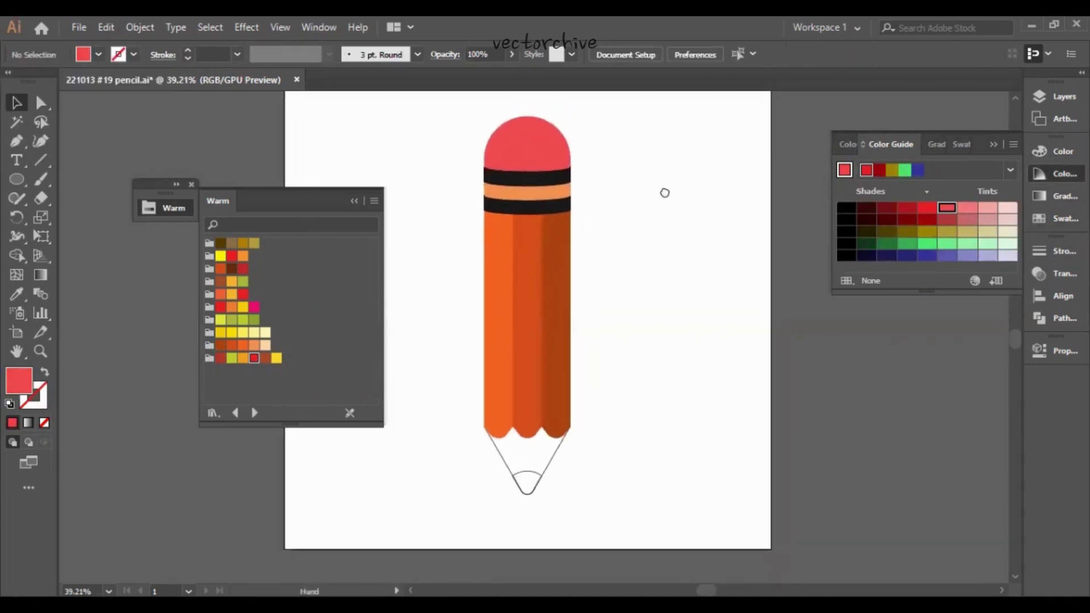
{"action": "left_click", "coordinate": [494, 459]}
{"action": "left_click", "coordinate": [254, 345]}
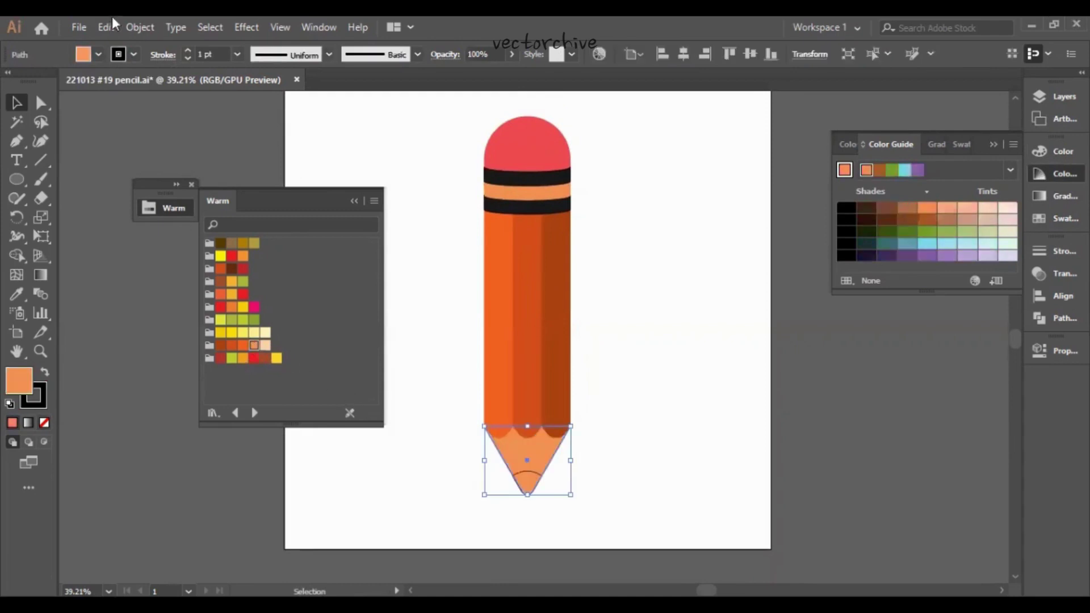
{"action": "left_click", "coordinate": [134, 53]}
{"action": "left_click", "coordinate": [10, 81]}
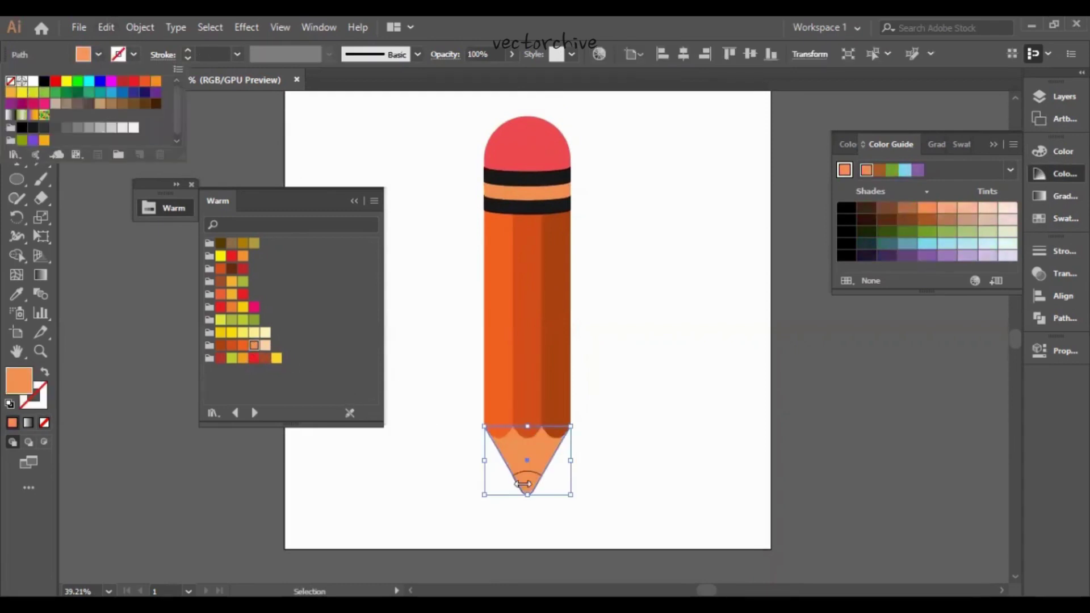
{"action": "left_click", "coordinate": [688, 477]}
{"action": "left_click", "coordinate": [689, 477]}
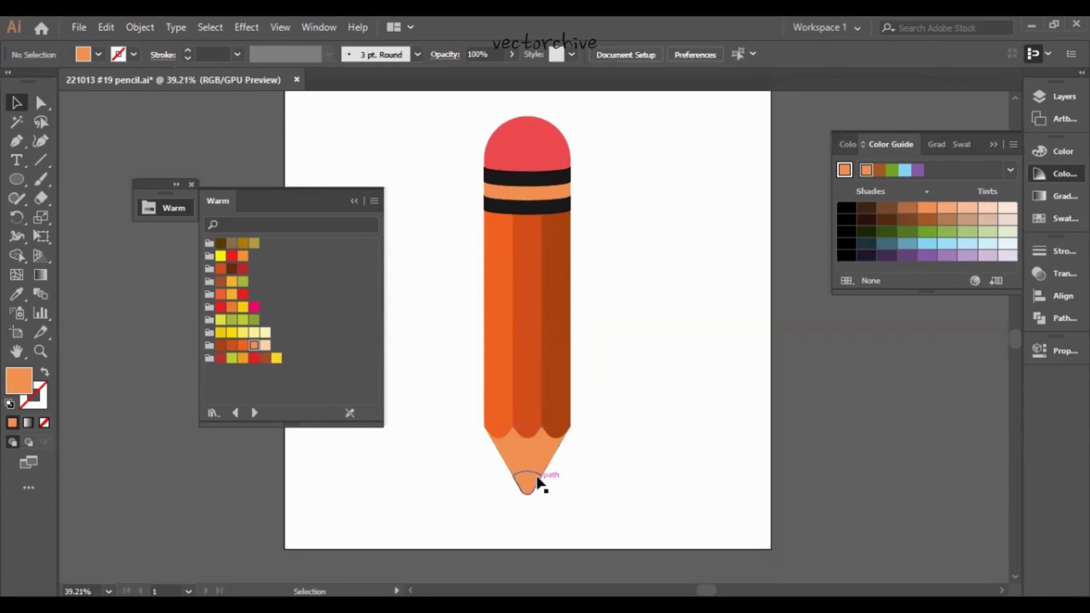
Fill the lead tip with the near-black sampled from the upper metal band and save the document.
{"action": "left_click", "coordinate": [540, 484]}
{"action": "left_click", "coordinate": [14, 296]}
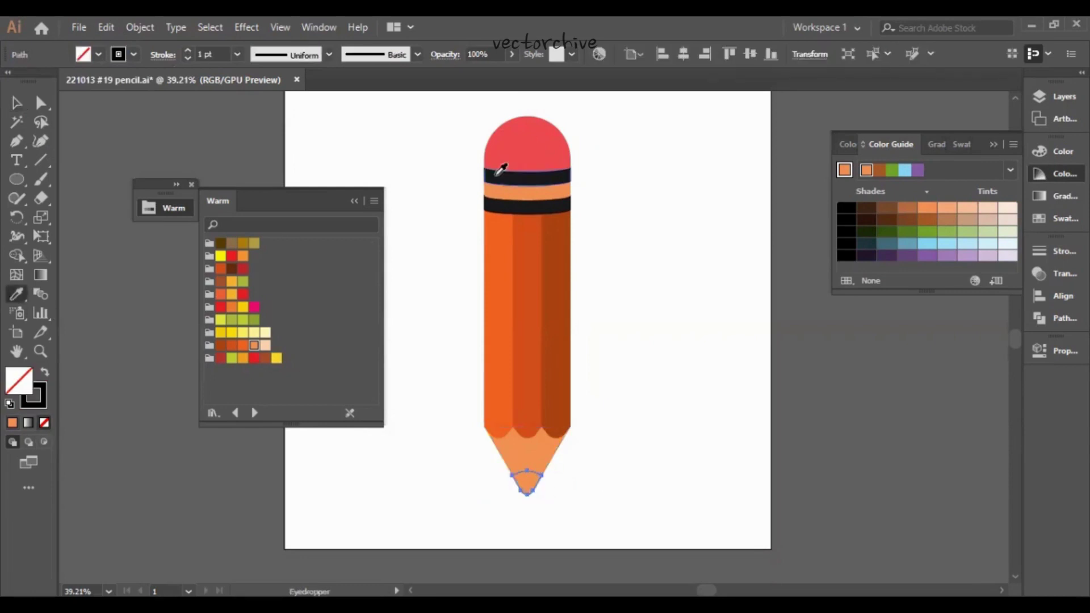
{"action": "left_click", "coordinate": [493, 173]}
{"action": "left_click", "coordinate": [16, 103]}
{"action": "left_click", "coordinate": [649, 228]}
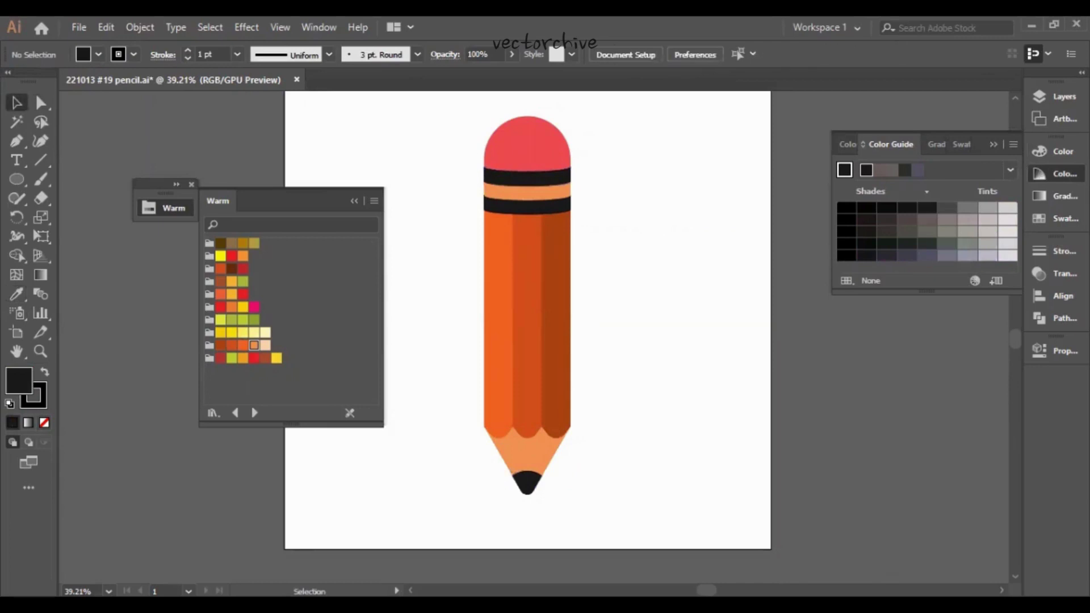
{"action": "key", "text": "a"}
{"action": "key", "text": "ctrl+s"}
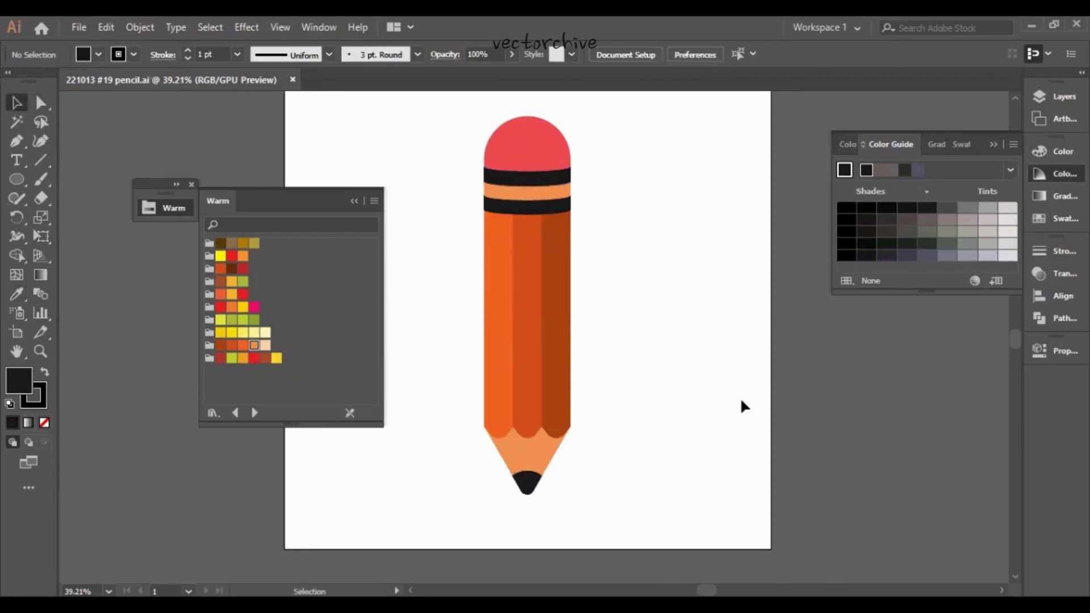
Nudge the red eraser dome up slightly so that it stands taller above the upper black band.
{"action": "left_click", "coordinate": [536, 138]}
{"action": "key", "text": "ctrl+equal"}
{"action": "key", "text": "ctrl+equal"}
{"action": "key", "text": "ctrl+equal"}
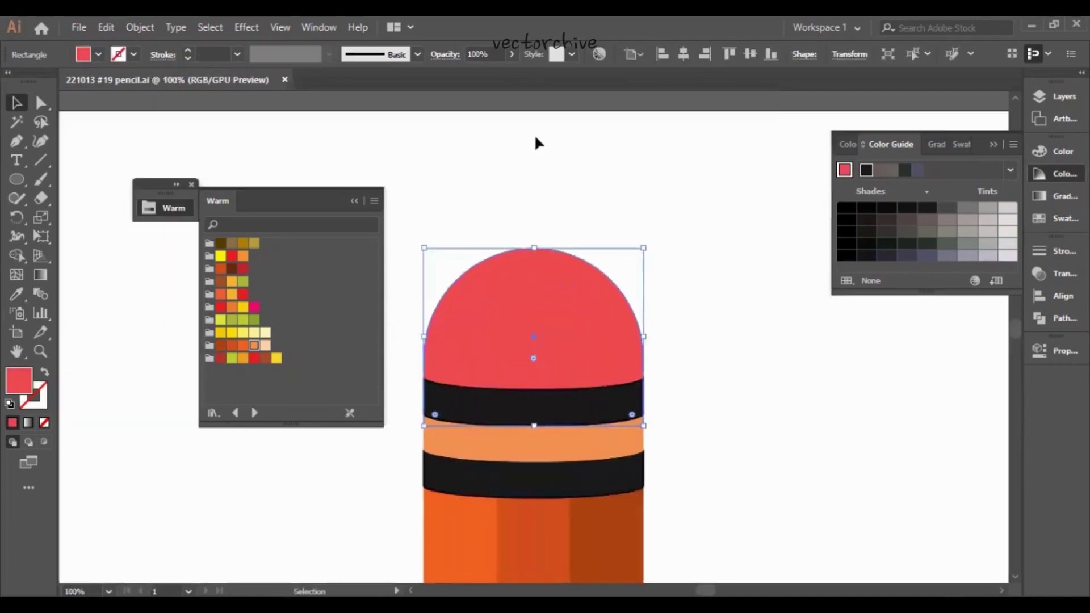
{"action": "key", "text": "Up"}
{"action": "key", "text": "Up"}
{"action": "key", "text": "Up"}
{"action": "key", "text": "Up"}
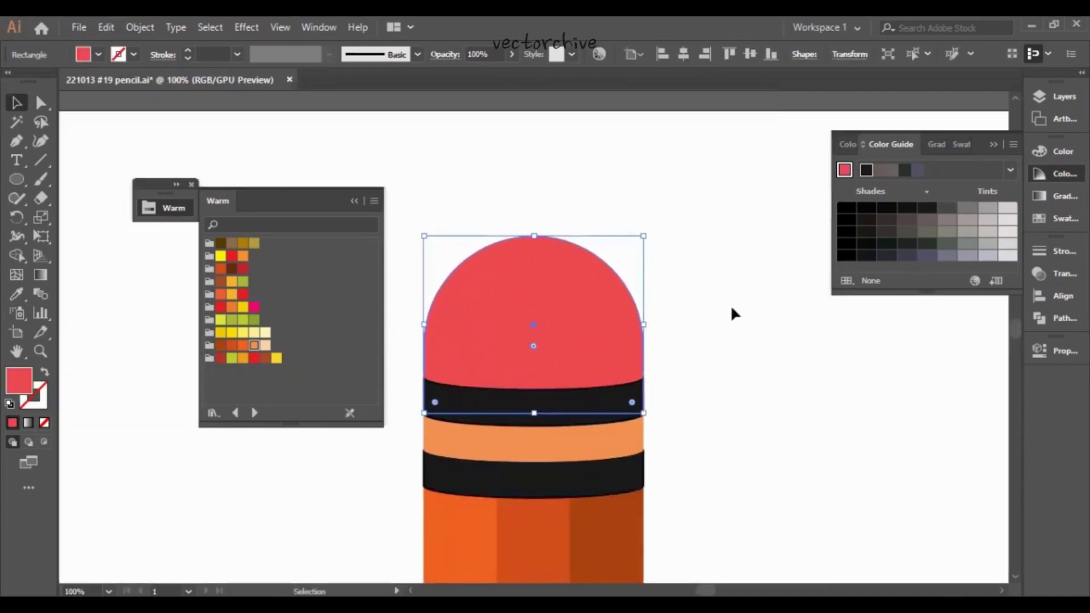
{"action": "left_click", "coordinate": [730, 306]}
Remove the stroke from the two near-black bands.
{"action": "left_click_drag", "start_coordinate": [724, 235], "coordinate": [749, 175]}
{"action": "left_click_drag", "start_coordinate": [742, 305], "coordinate": [791, 307]}
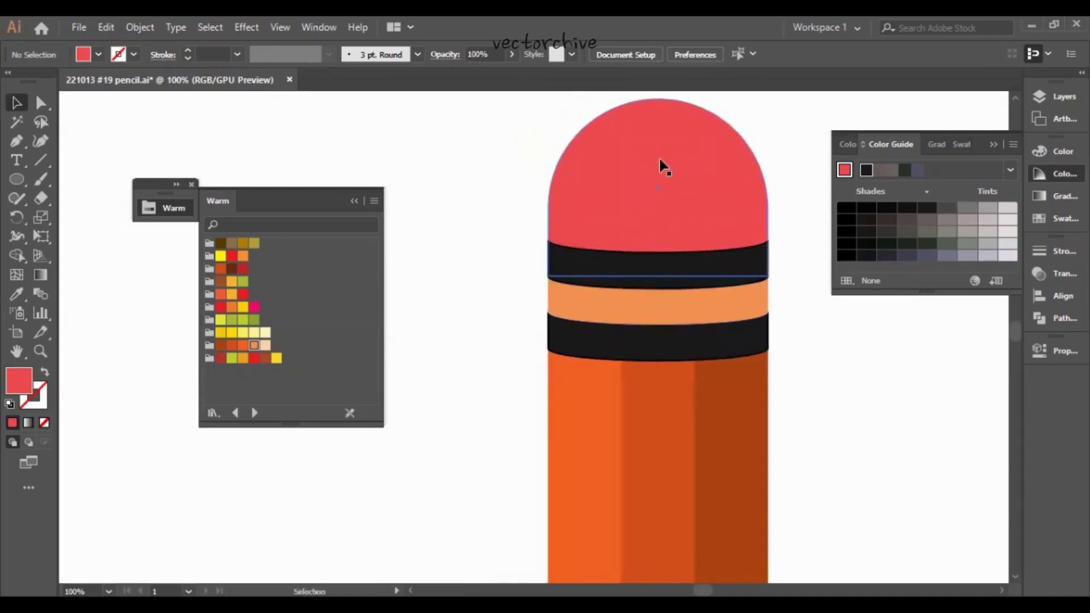
{"action": "left_click", "coordinate": [723, 349]}
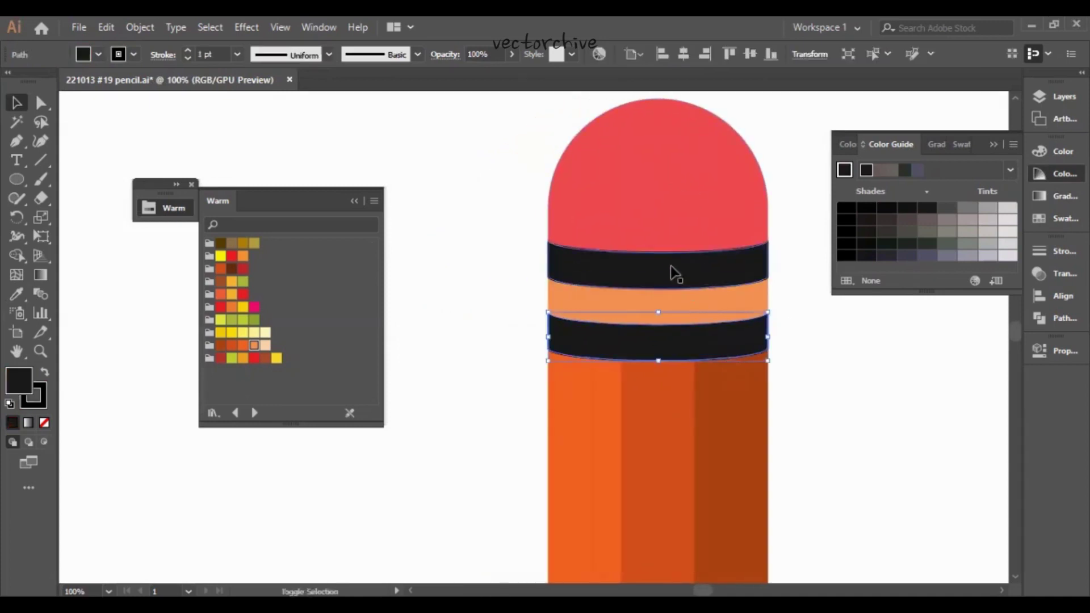
{"action": "left_click", "coordinate": [134, 54]}
{"action": "left_click", "coordinate": [10, 80]}
Remove the stroke from the near-black lead tip.
{"action": "scroll", "coordinate": [489, 357], "scroll_direction": "down", "scroll_amount": 10}
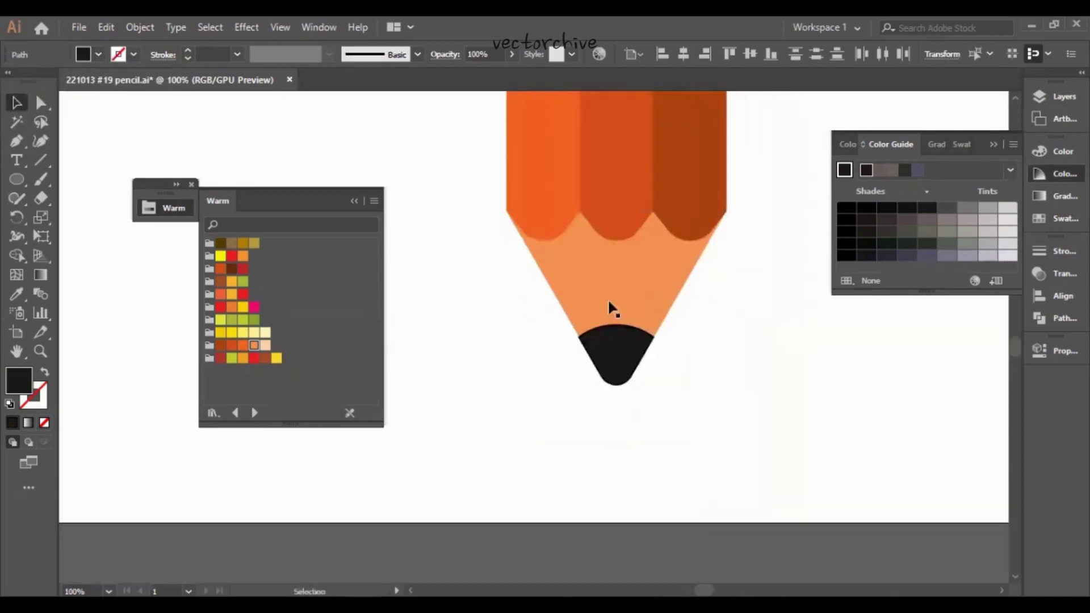
{"action": "left_click", "coordinate": [623, 359]}
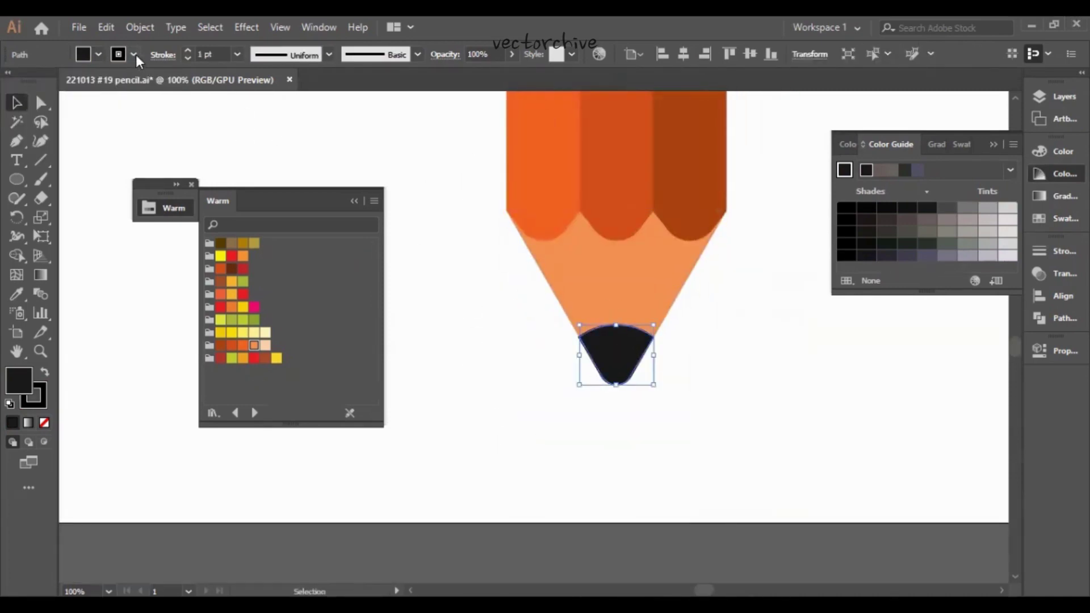
{"action": "left_click", "coordinate": [134, 54]}
{"action": "left_click", "coordinate": [10, 81]}
{"action": "left_click", "coordinate": [444, 190]}
Make overlapping copies of the eraser beside the pencil and cut them with Shape Builder into a curved right-edge shadow shape.
{"action": "key", "text": "ctrl+minus"}
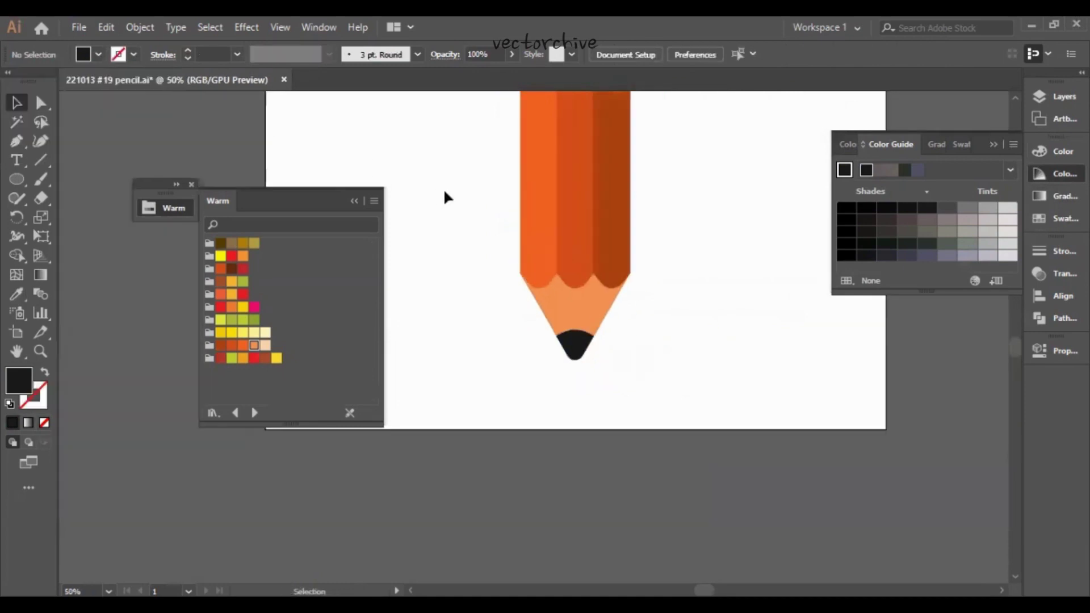
{"action": "key", "text": "space"}
{"action": "left_click_drag", "start_coordinate": [459, 175], "coordinate": [486, 398]}
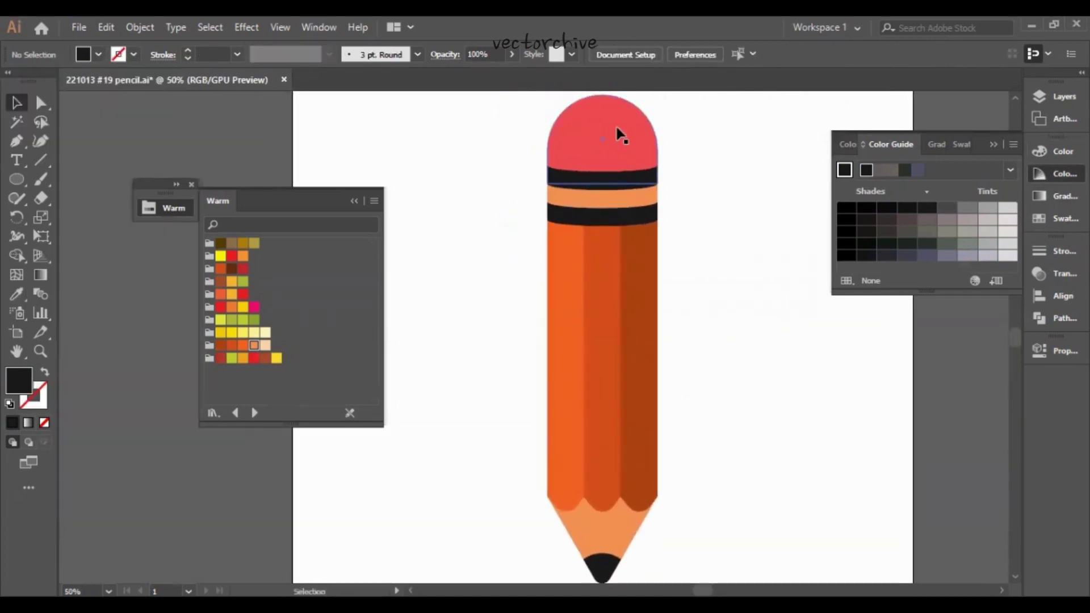
{"action": "left_click", "coordinate": [603, 139]}
{"action": "mouse_move", "coordinate": [603, 139]}
{"action": "left_mouse_down"}
{"action": "mouse_move", "coordinate": [454, 138]}
{"action": "mouse_move", "coordinate": [433, 159]}
{"action": "left_mouse_up"}
{"action": "left_click", "coordinate": [354, 201]}
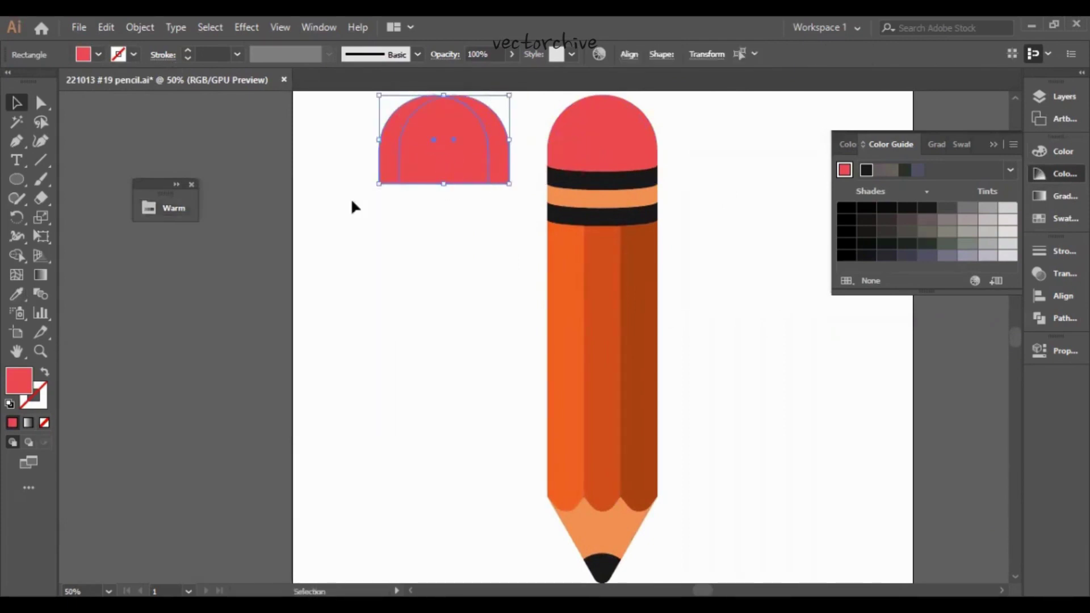
{"action": "left_click", "coordinate": [18, 254]}
{"action": "left_click_drag", "start_coordinate": [363, 143], "coordinate": [428, 152]}
{"action": "key", "text": "v"}
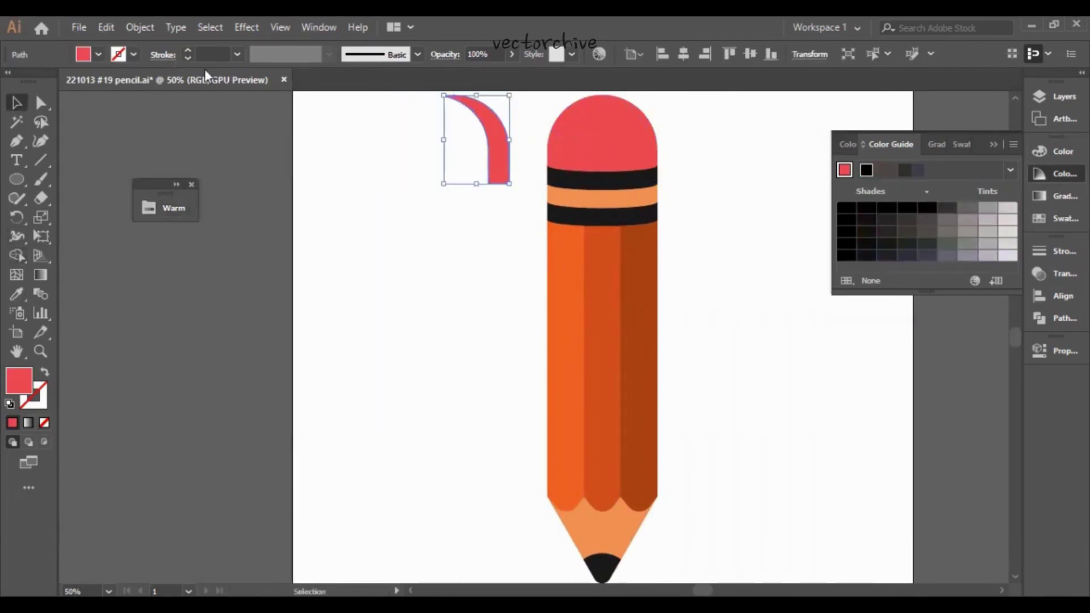
Fill the curved shadow shape with black and set its blending mode to Soft Light.
{"action": "left_click", "coordinate": [98, 52]}
{"action": "left_click", "coordinate": [45, 81]}
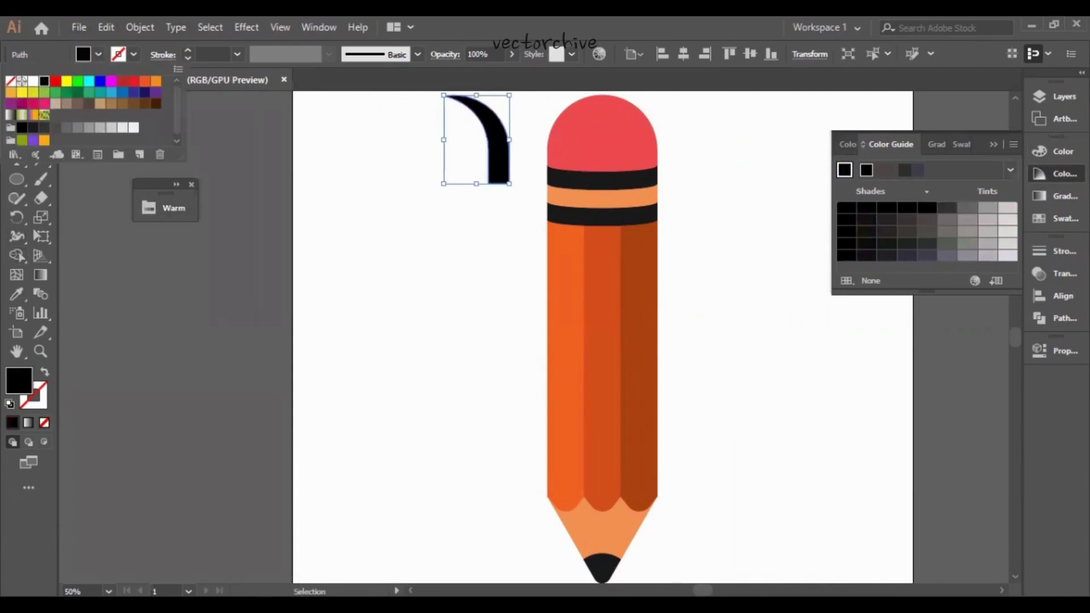
{"action": "left_click", "coordinate": [1056, 274]}
{"action": "left_click", "coordinate": [901, 270]}
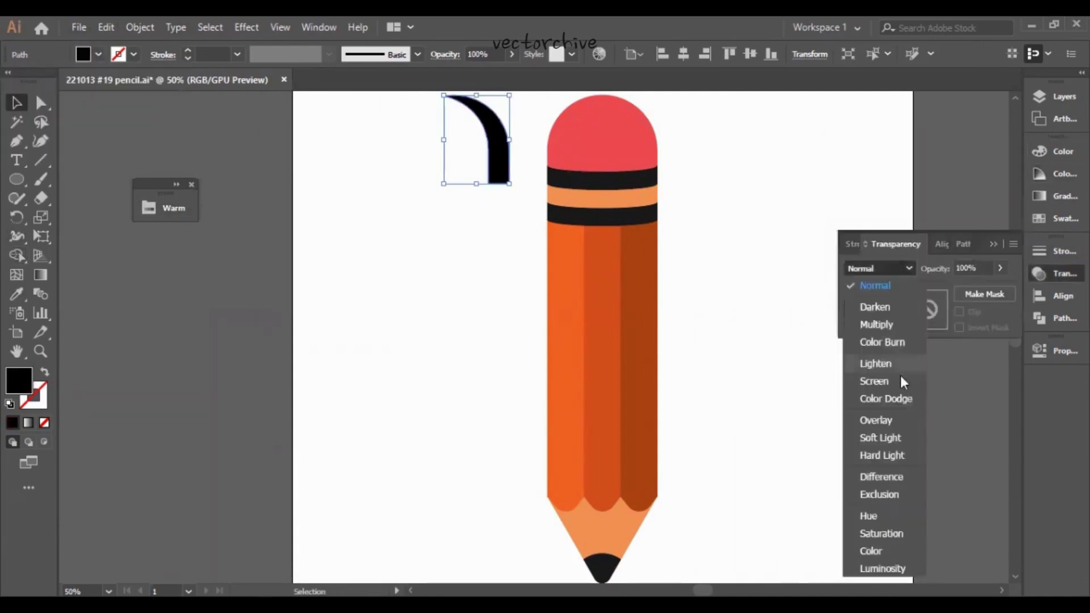
{"action": "left_click", "coordinate": [894, 437]}
Place the curved shadow shape over the right edge of the eraser, aligned with its outline.
{"action": "left_click_drag", "start_coordinate": [500, 173], "coordinate": [647, 173]}
{"action": "key", "text": "ctrl+plus"}
{"action": "key", "text": "ctrl+plus"}
{"action": "key", "text": "ctrl+plus"}
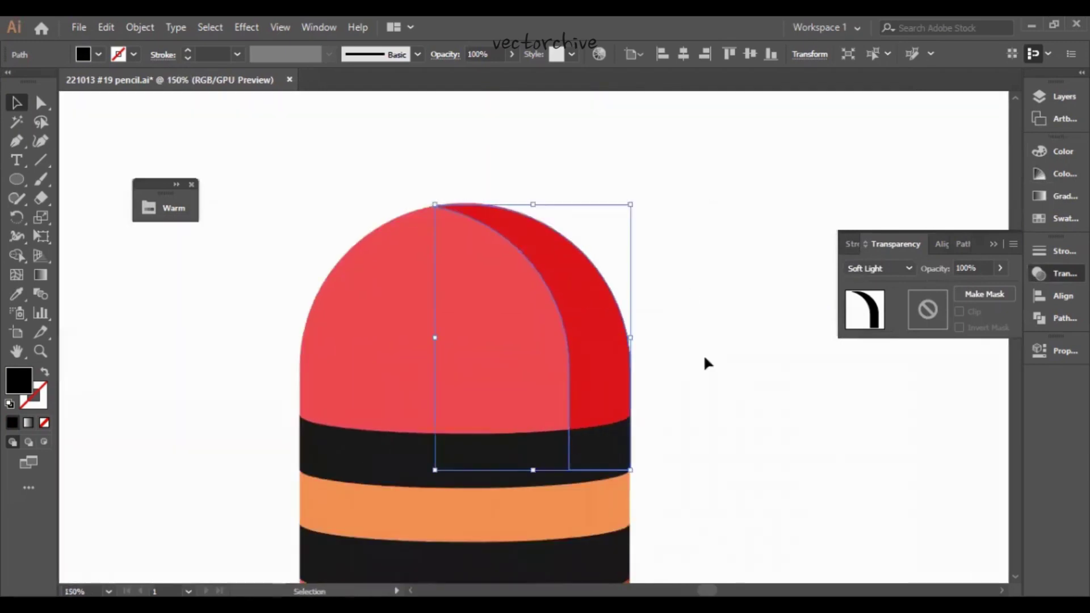
{"action": "left_click_drag", "start_coordinate": [688, 379], "coordinate": [742, 244]}
{"action": "left_click", "coordinate": [717, 193]}
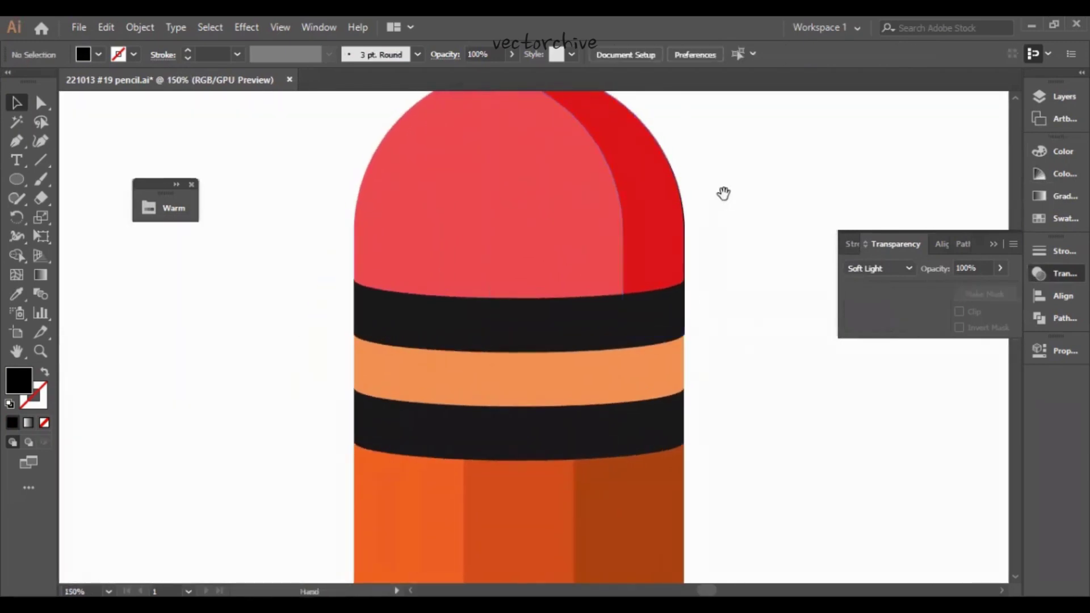
{"action": "left_click_drag", "start_coordinate": [722, 192], "coordinate": [795, 216]}
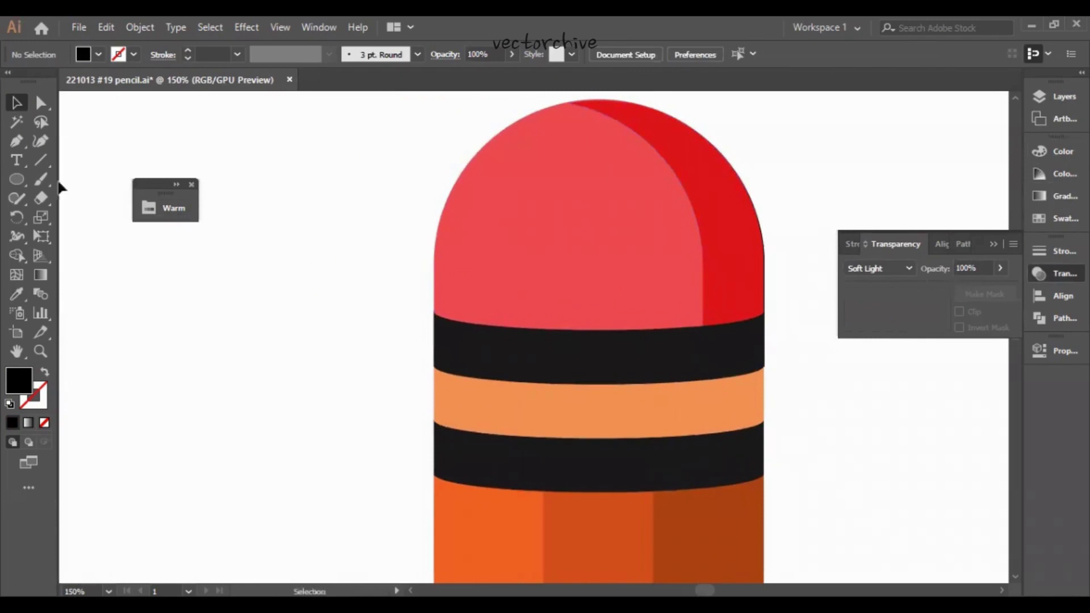
Draw a curved highlight line, about 35 by 61 px, inside the eraser's upper-left edge with the Pen tool and swap its fill to stroke.
{"action": "left_click", "coordinate": [16, 140]}
{"action": "left_click", "coordinate": [456, 260]}
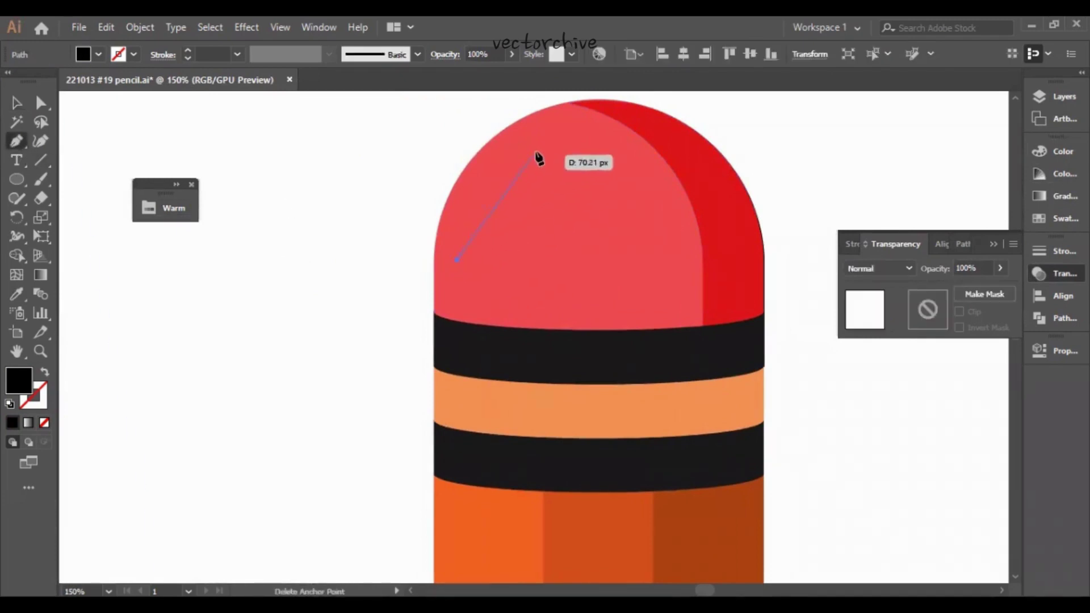
{"action": "left_click_drag", "start_coordinate": [545, 137], "coordinate": [580, 133]}
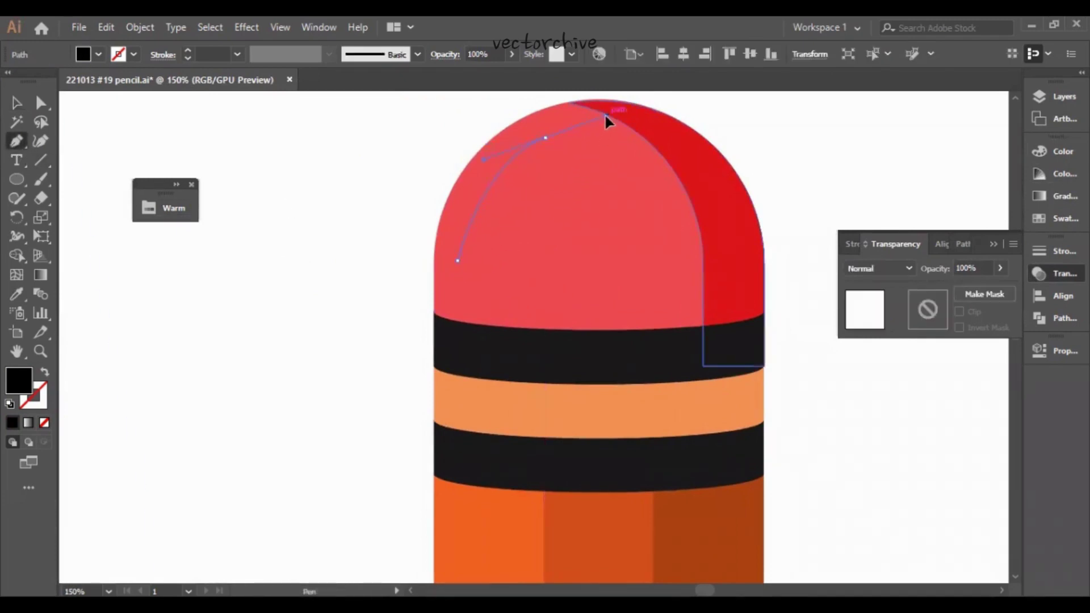
{"action": "key", "text": "ctrl+z"}
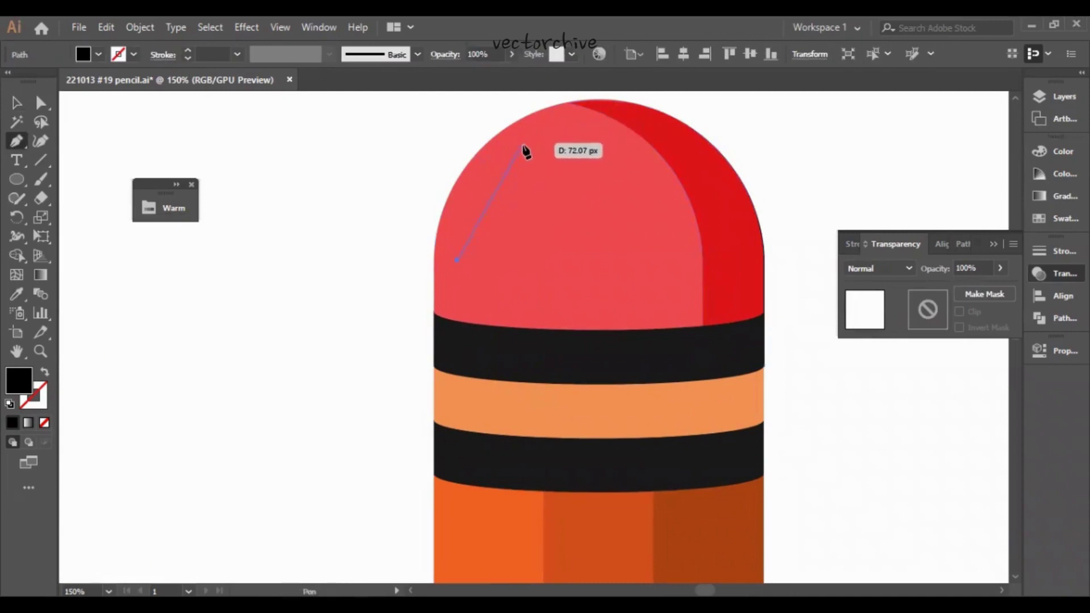
{"action": "left_click_drag", "start_coordinate": [523, 147], "coordinate": [584, 134]}
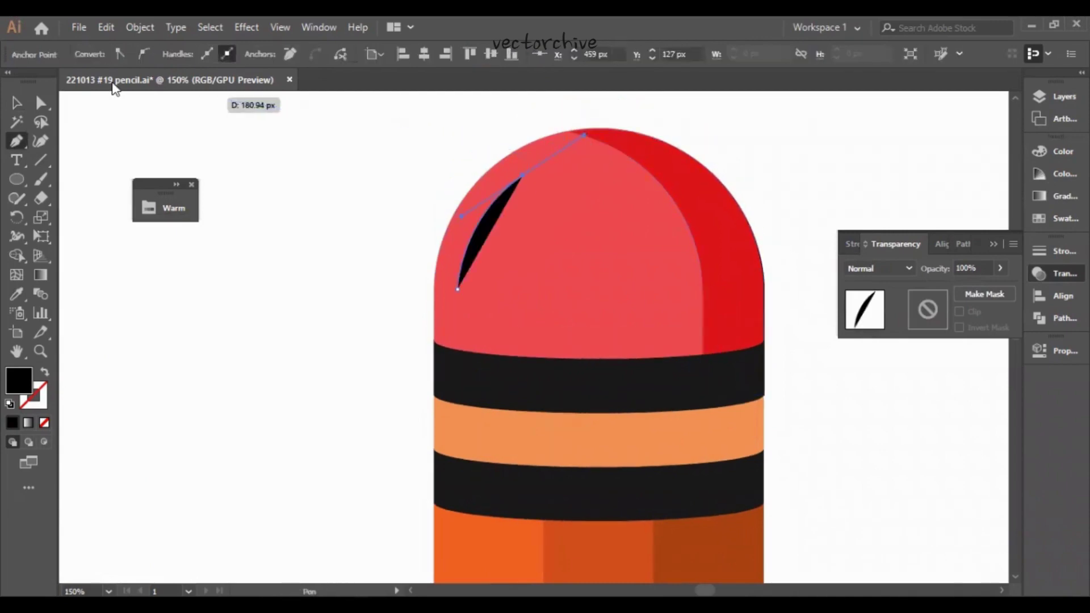
{"action": "left_click", "coordinate": [42, 105]}
{"action": "left_click", "coordinate": [45, 374]}
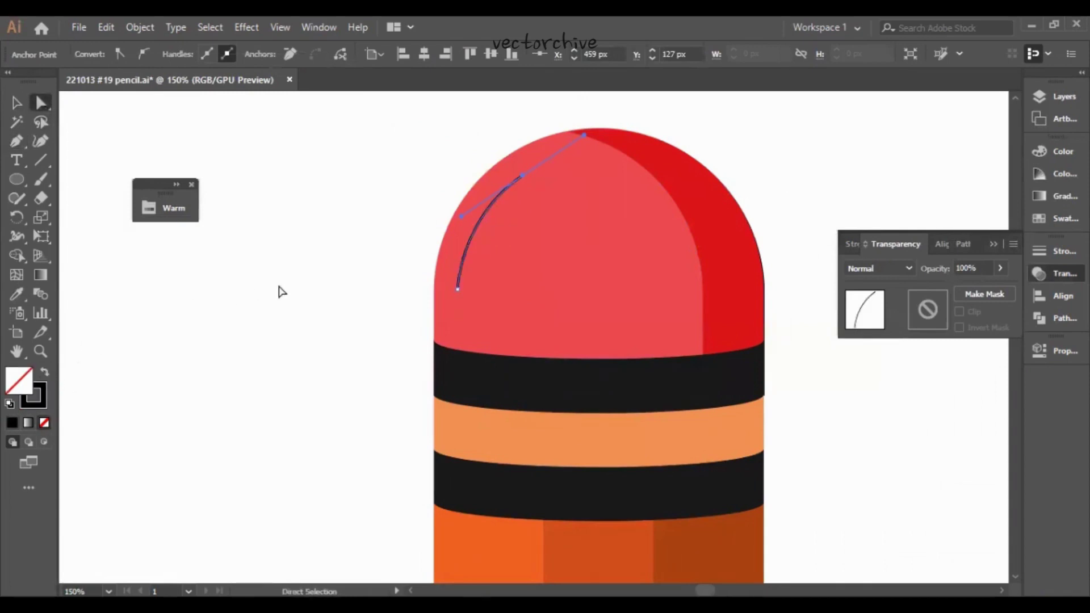
Set the highlight line's stroke weight to 5 pt and apply the lens-shaped width profile that tapers at both ends.
{"action": "left_click", "coordinate": [280, 289]}
{"action": "left_click", "coordinate": [489, 207]}
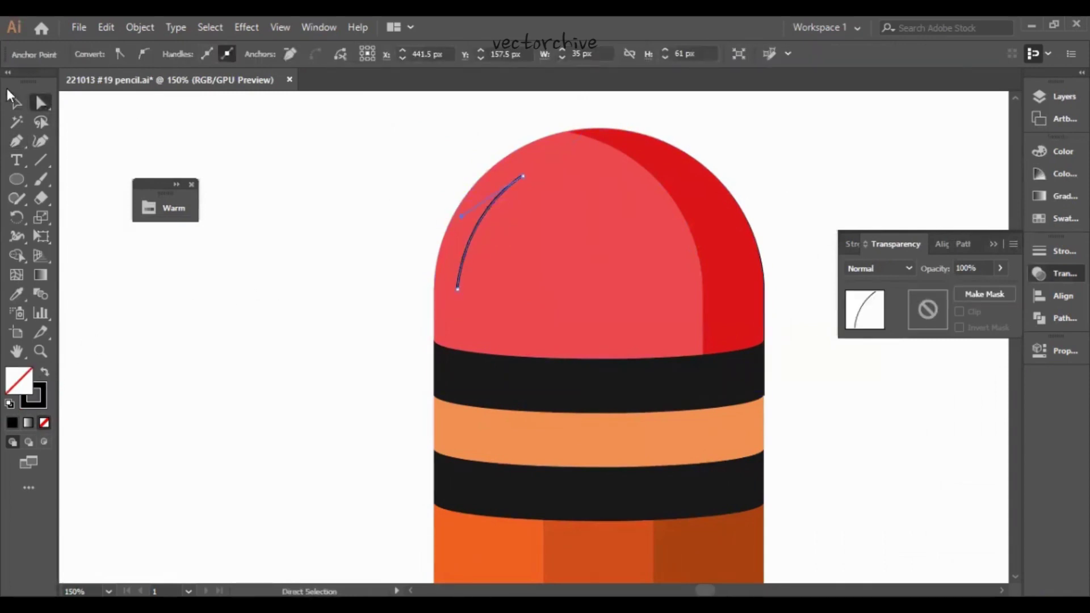
{"action": "left_click", "coordinate": [15, 102]}
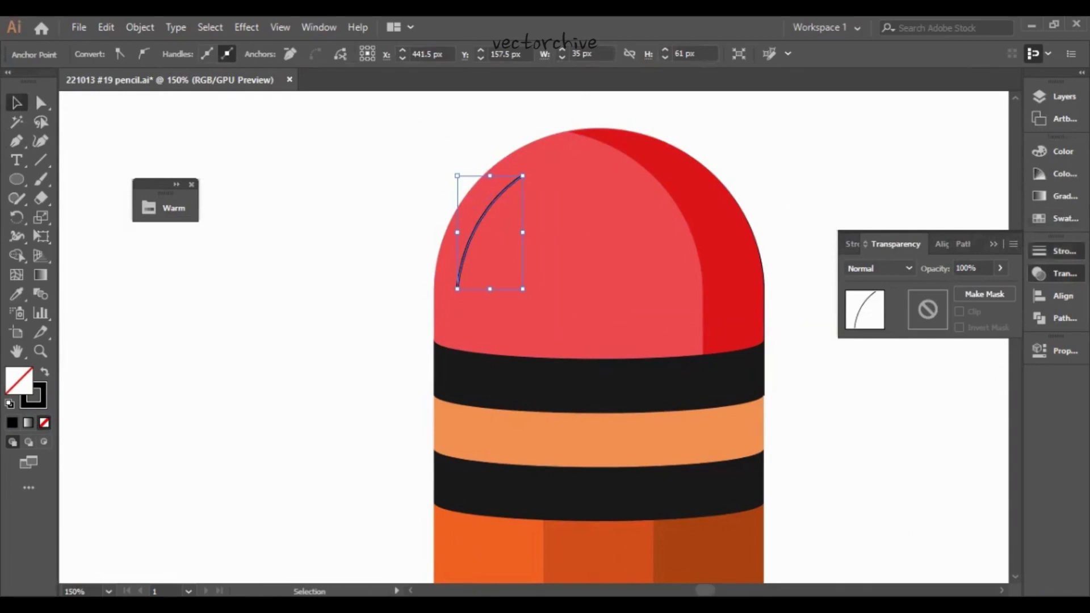
{"action": "left_click", "coordinate": [1053, 250]}
{"action": "left_click", "coordinate": [924, 291]}
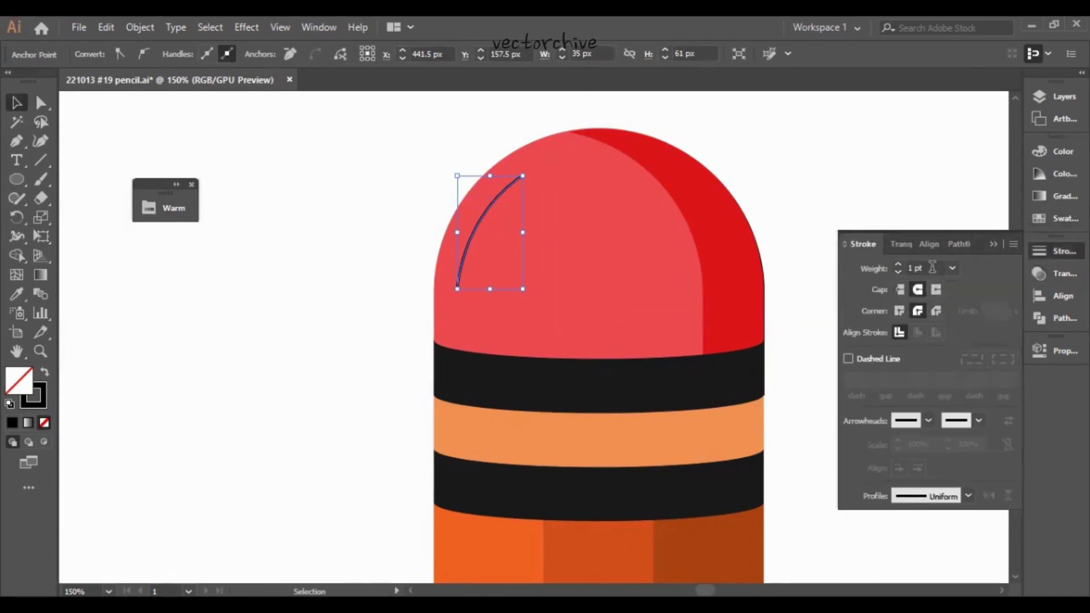
{"action": "scroll", "coordinate": [932, 267], "scroll_direction": "up", "scroll_amount": 4}
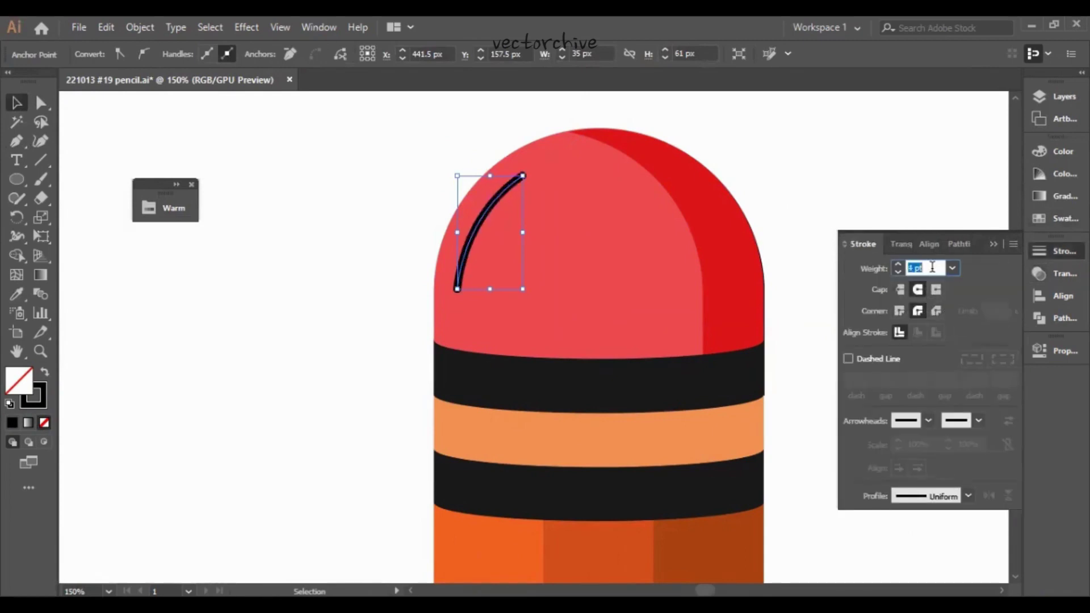
{"action": "left_click", "coordinate": [935, 498]}
{"action": "left_click", "coordinate": [919, 329]}
Set the highlight line's blending mode to Soft Light and its stroke colour to white ffffff.
{"action": "left_click", "coordinate": [1054, 268]}
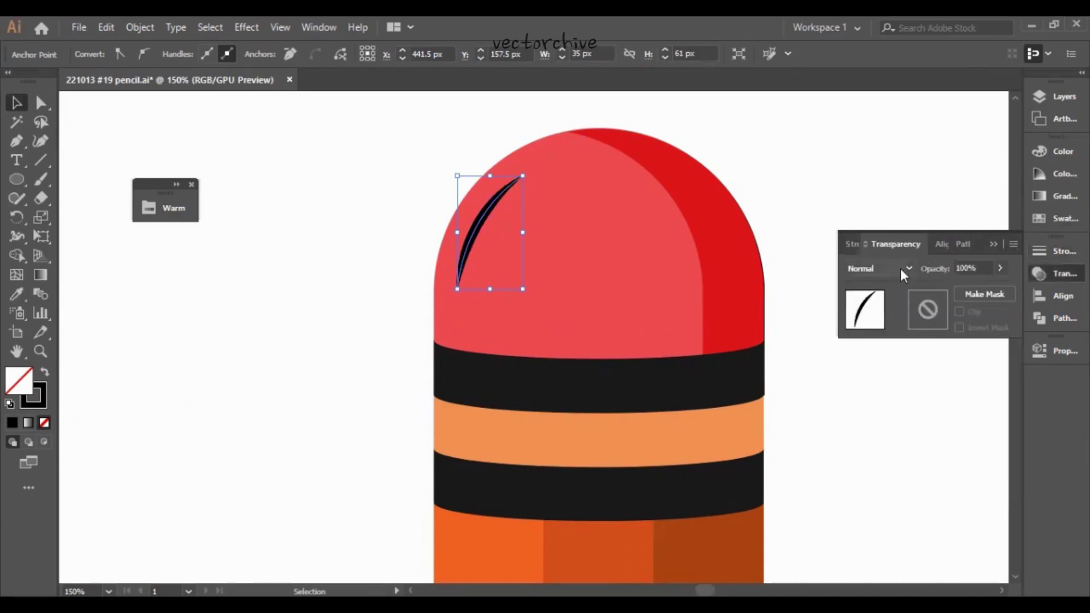
{"action": "left_click", "coordinate": [901, 270]}
{"action": "left_click", "coordinate": [876, 436]}
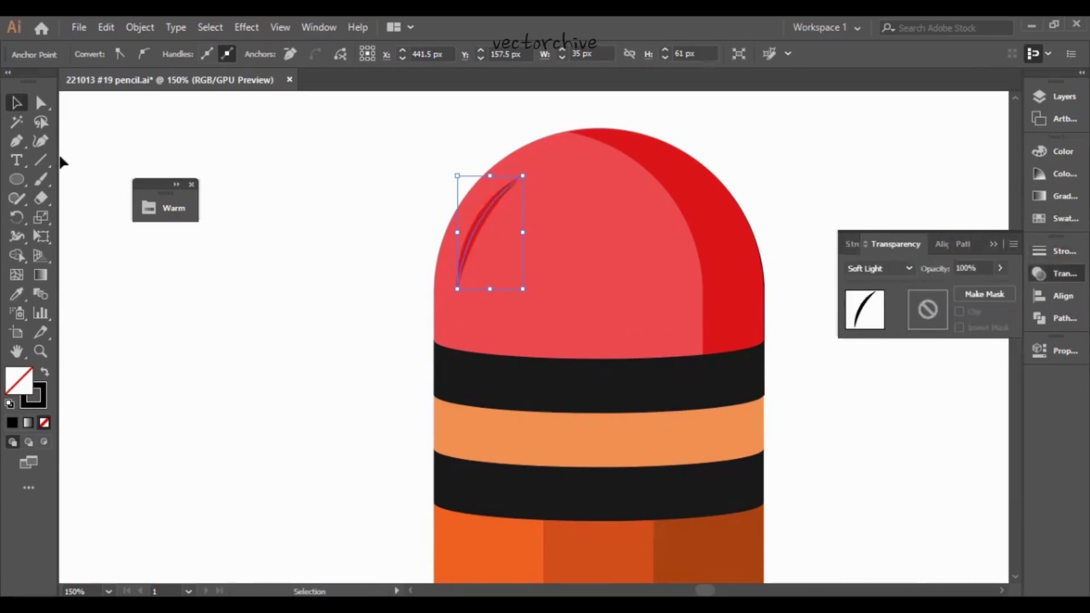
{"action": "left_click", "coordinate": [43, 401]}
{"action": "left_click_drag", "start_coordinate": [671, 235], "coordinate": [656, 228]}
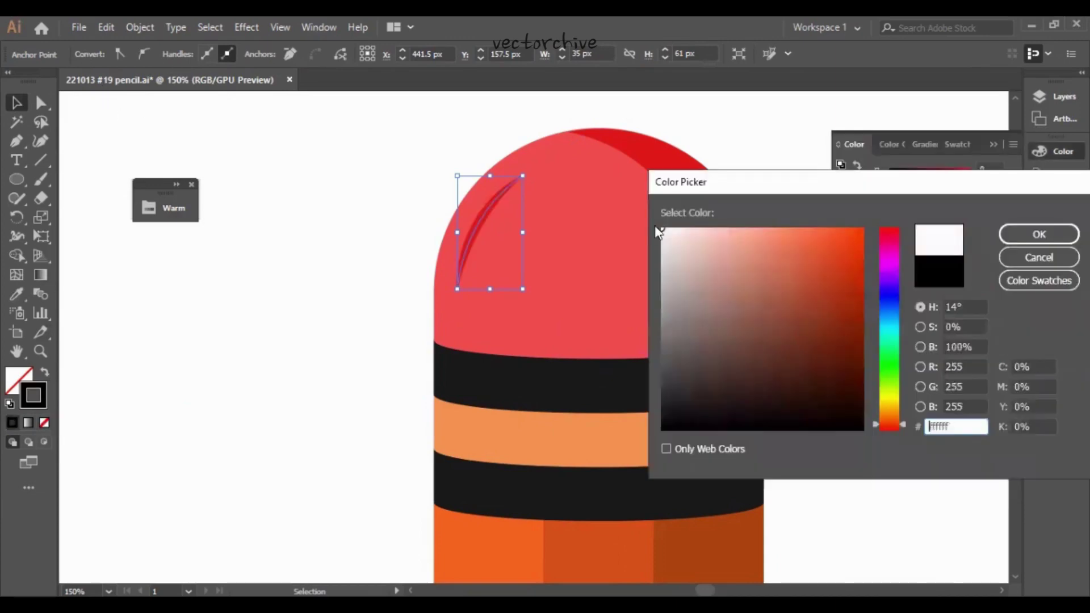
{"action": "key", "text": "Return"}
{"action": "left_click", "coordinate": [318, 199]}
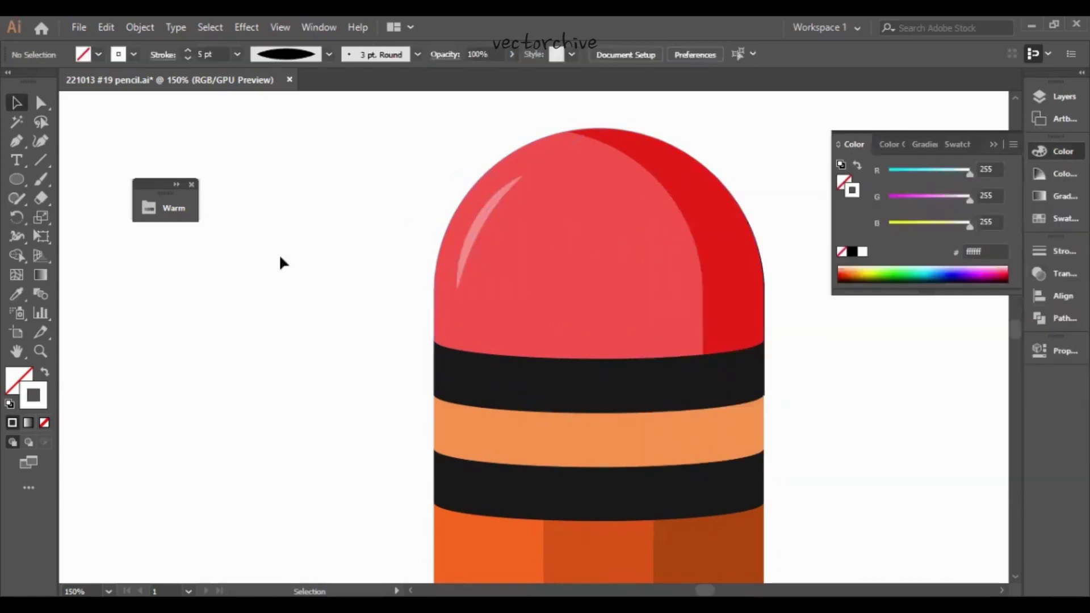
Set the stroke weight of the curved highlight line on the eraser to 7 pt.
{"action": "left_click", "coordinate": [476, 225]}
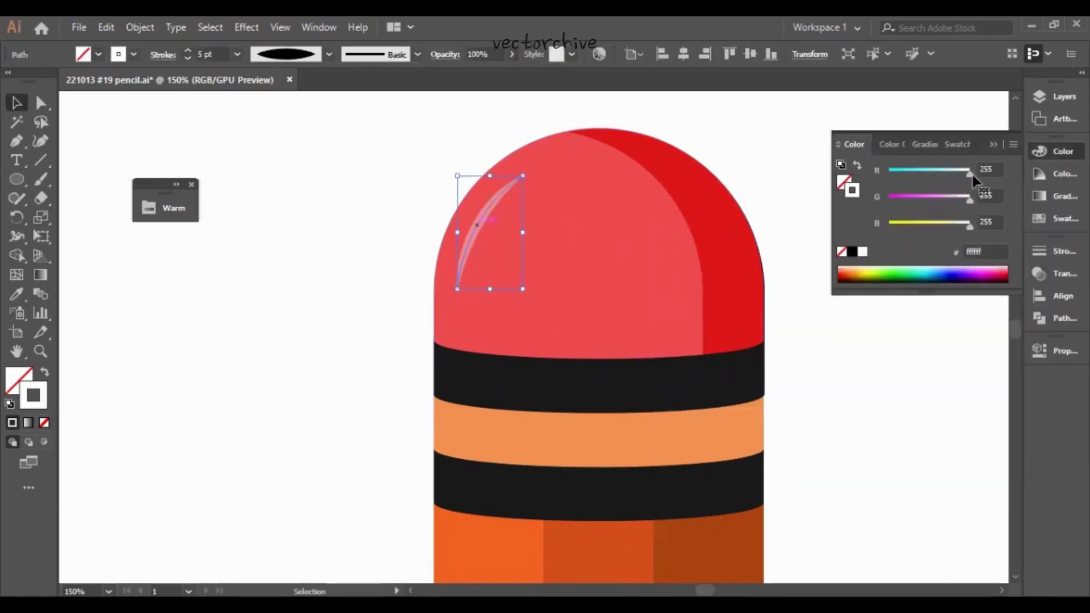
{"action": "left_click", "coordinate": [1057, 251]}
{"action": "scroll", "coordinate": [927, 268], "scroll_direction": "up", "scroll_amount": 2}
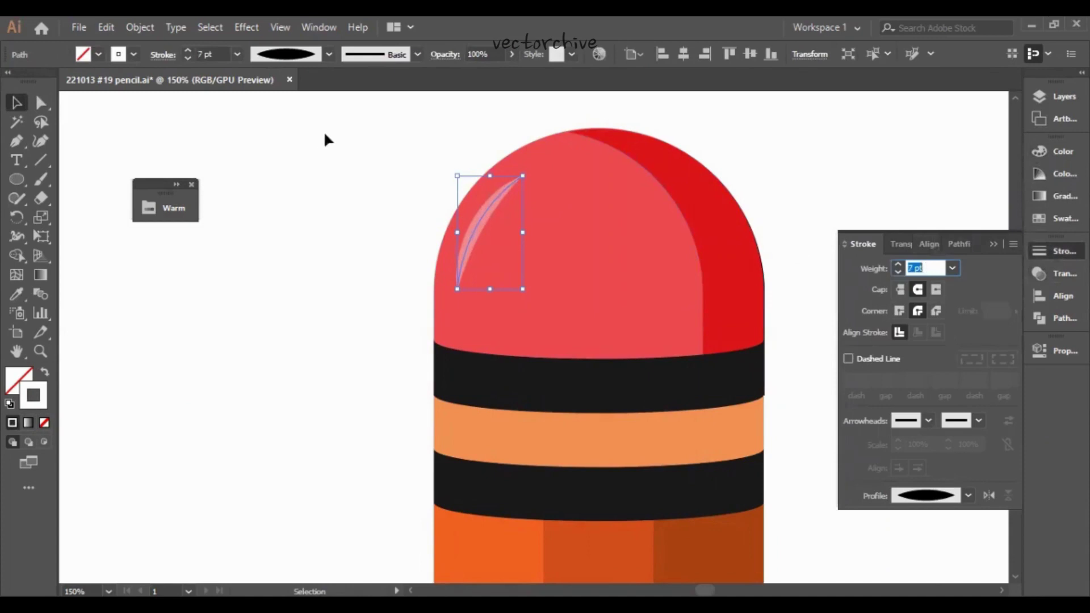
{"action": "left_click", "coordinate": [261, 215]}
Group the three curved bands directly below the eraser.
{"action": "left_click_drag", "start_coordinate": [299, 305], "coordinate": [346, 194]}
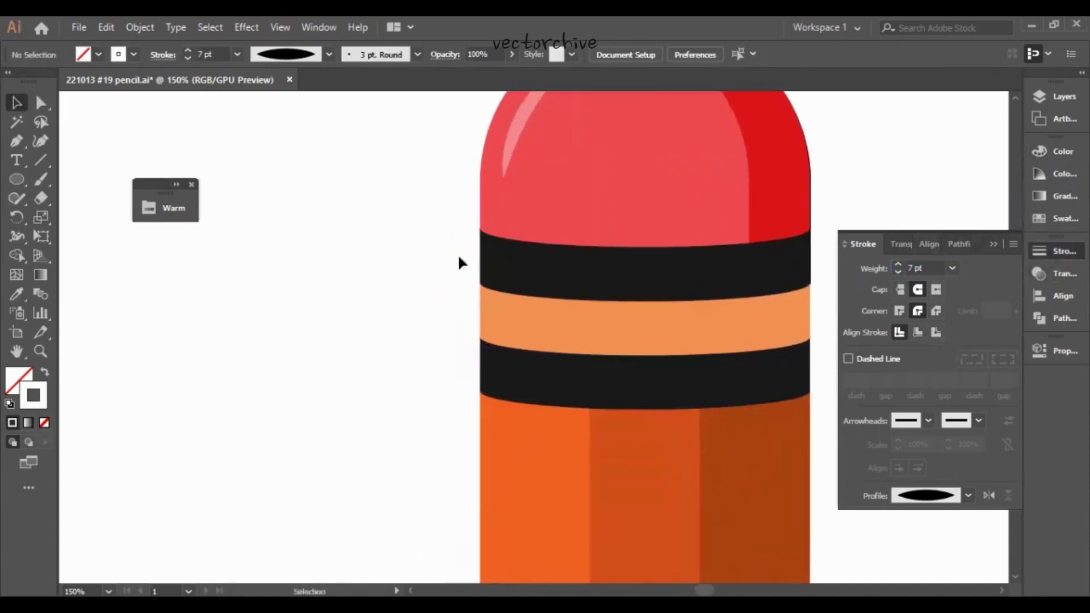
{"action": "left_click", "coordinate": [534, 281]}
{"action": "left_click", "coordinate": [534, 332], "text": "shift"}
{"action": "left_click", "coordinate": [545, 396], "text": "shift"}
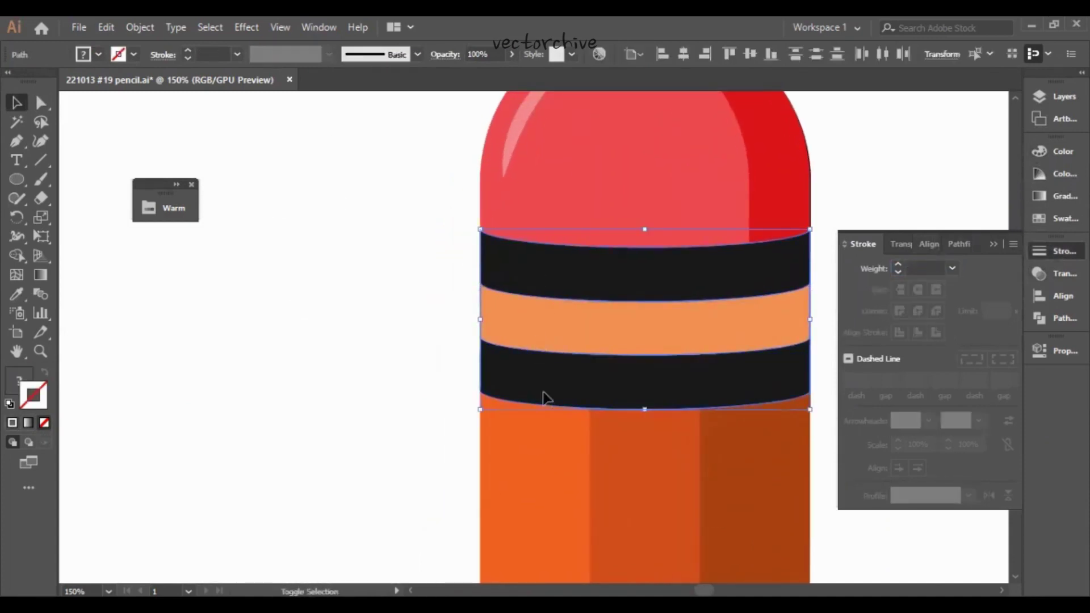
{"action": "key", "text": "ctrl+g"}
Duplicate the grouped bands onto the empty canvas beside the pencil and unite the copy into a single shape.
{"action": "left_click_drag", "start_coordinate": [369, 353], "coordinate": [414, 341]}
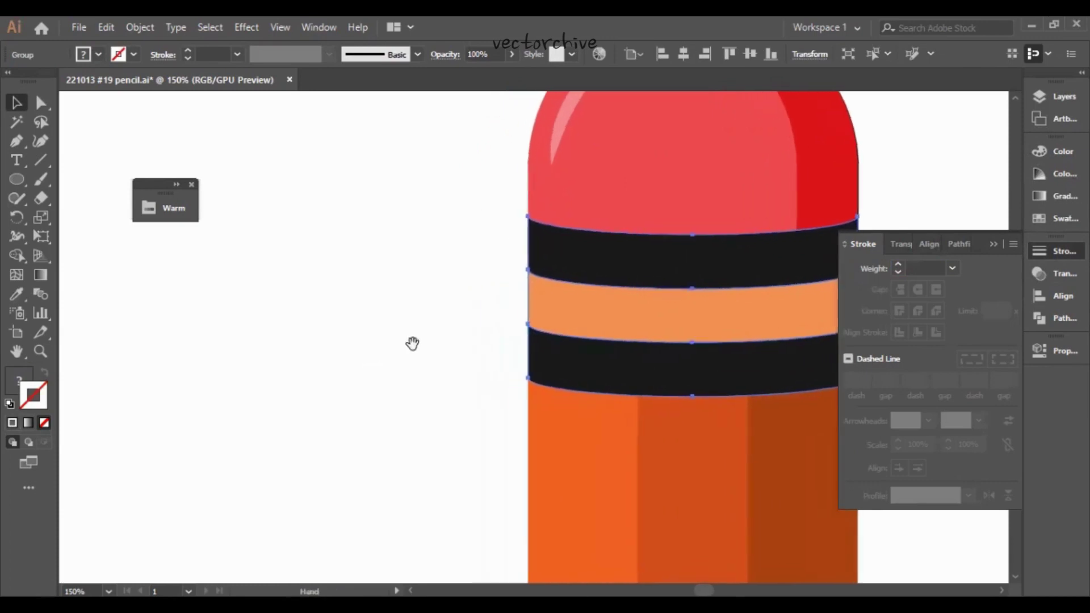
{"action": "left_click", "coordinate": [1063, 251]}
{"action": "left_click_drag", "start_coordinate": [767, 292], "coordinate": [383, 315], "text": "alt"}
{"action": "left_click", "coordinate": [1048, 277]}
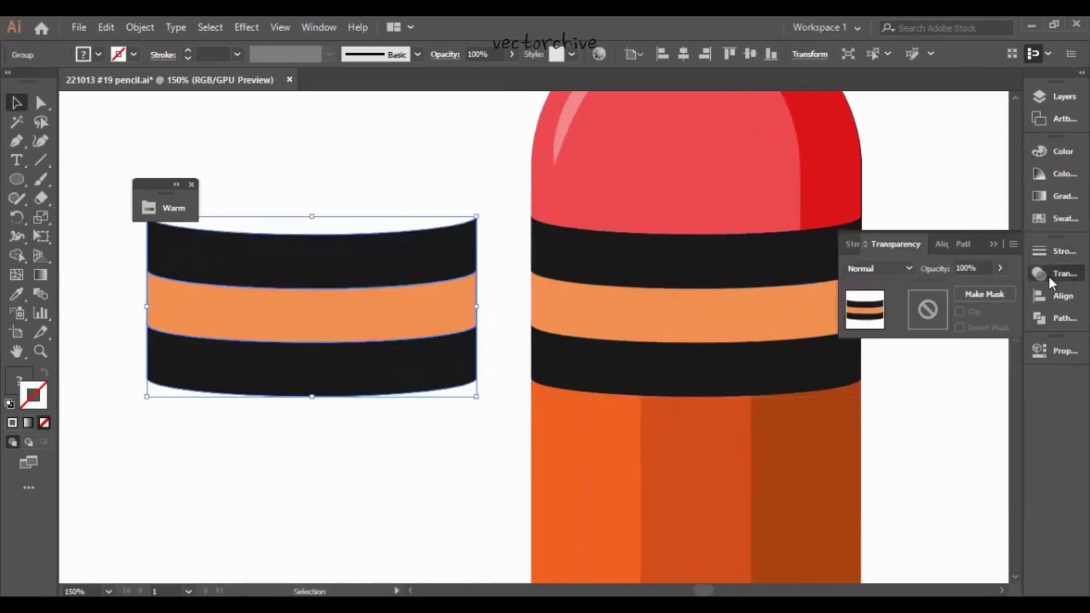
{"action": "left_click", "coordinate": [1057, 318]}
{"action": "left_click", "coordinate": [853, 287]}
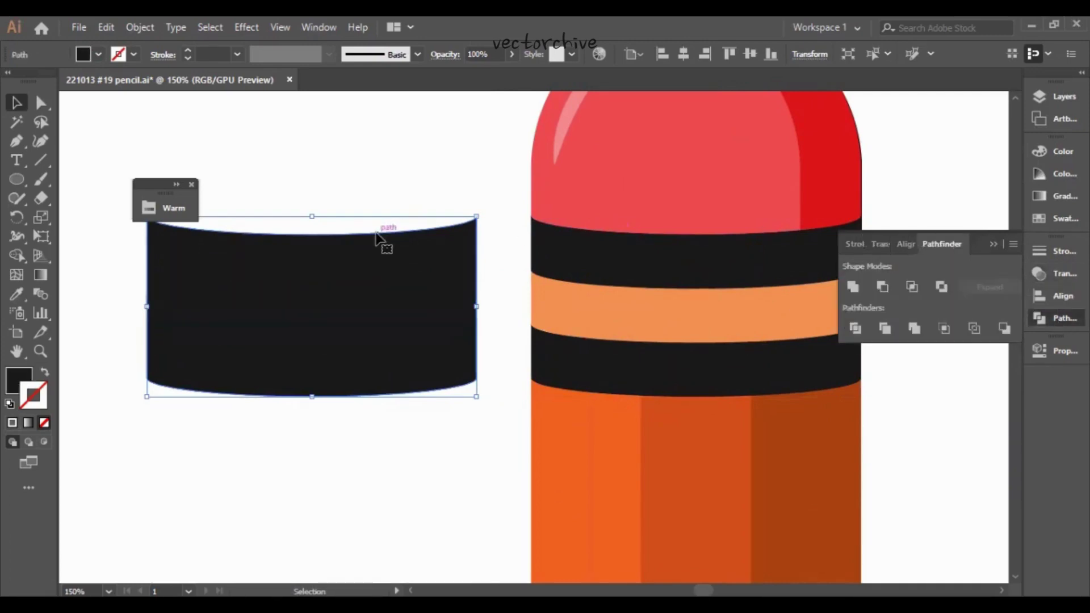
Overlap a second copy shifted slightly left and up, and cut away all but the right and lower edge strip with the Shape Builder.
{"action": "left_click_drag", "start_coordinate": [369, 313], "coordinate": [334, 300]}
{"action": "left_click", "coordinate": [334, 394], "text": "shift"}
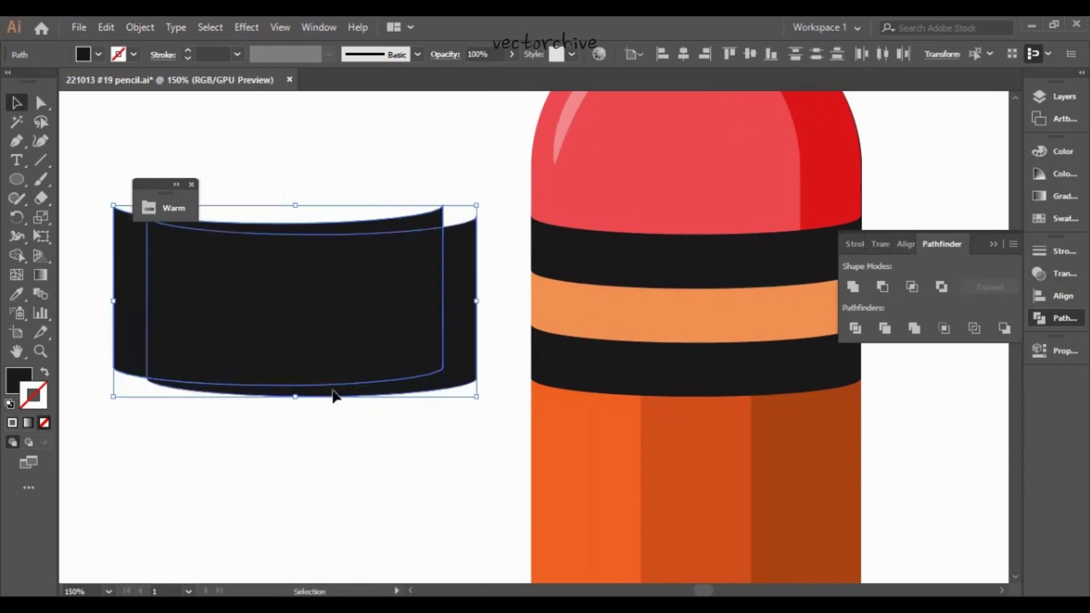
{"action": "key", "text": "shift+m"}
{"action": "left_click_drag", "start_coordinate": [99, 243], "coordinate": [262, 207]}
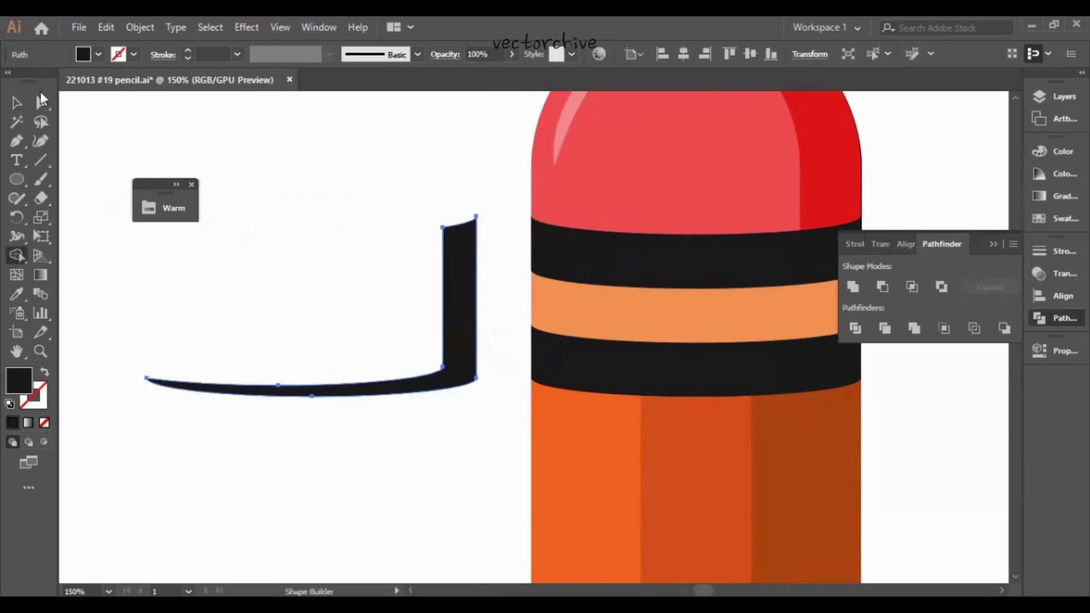
Copy the eraser shadow's appearance onto the L-shaped strip and place it over the right and lower edges of the bands.
{"action": "left_click", "coordinate": [16, 103]}
{"action": "left_click", "coordinate": [16, 296]}
{"action": "left_click", "coordinate": [818, 158]}
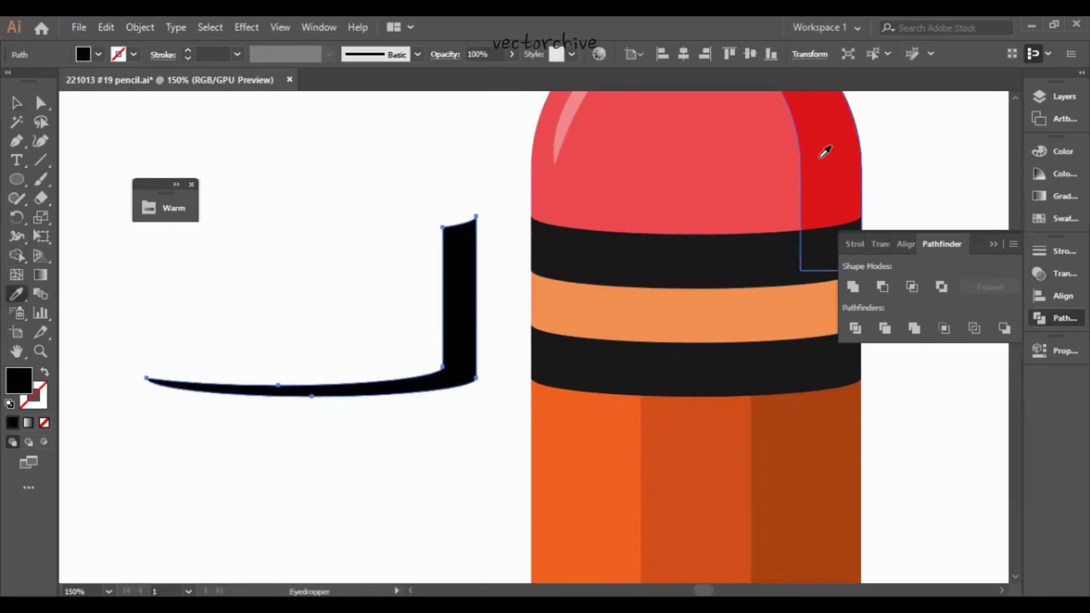
{"action": "left_click", "coordinate": [1056, 318]}
{"action": "left_click", "coordinate": [16, 103]}
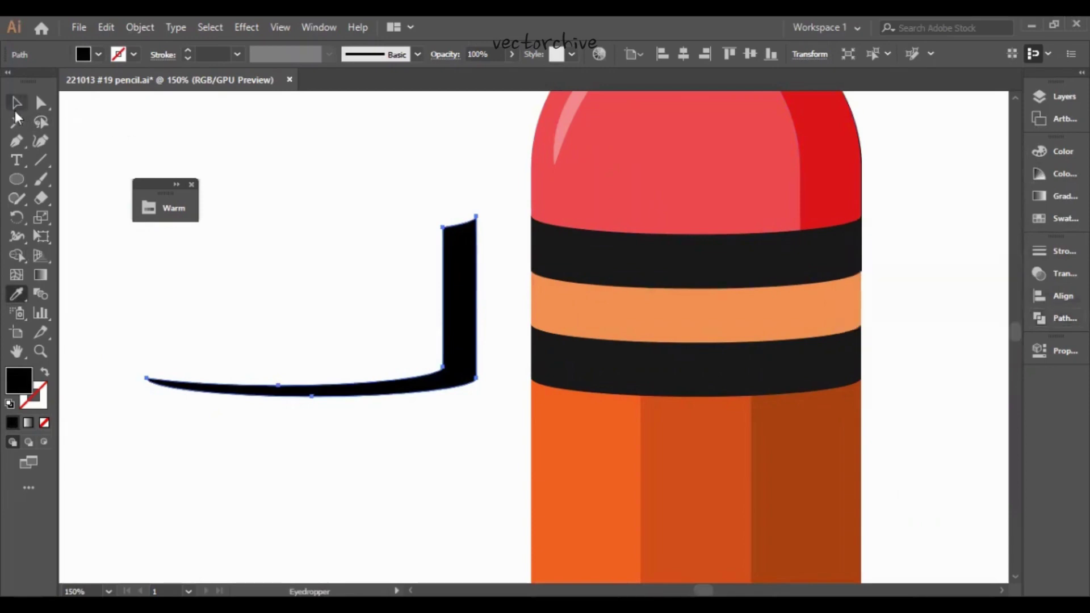
{"action": "left_click_drag", "start_coordinate": [448, 329], "coordinate": [842, 340]}
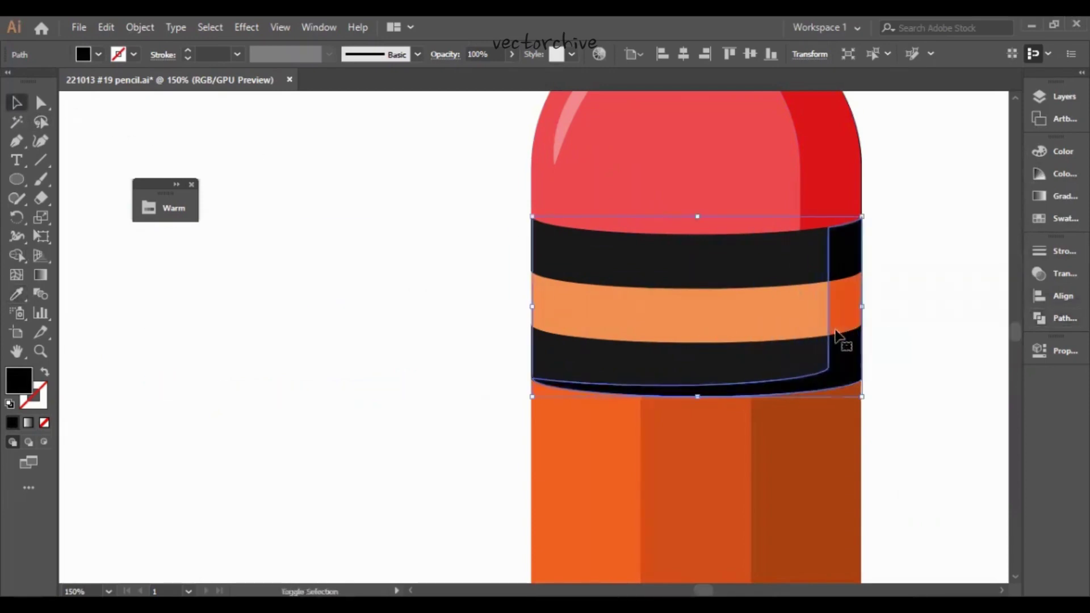
{"action": "left_click", "coordinate": [921, 316]}
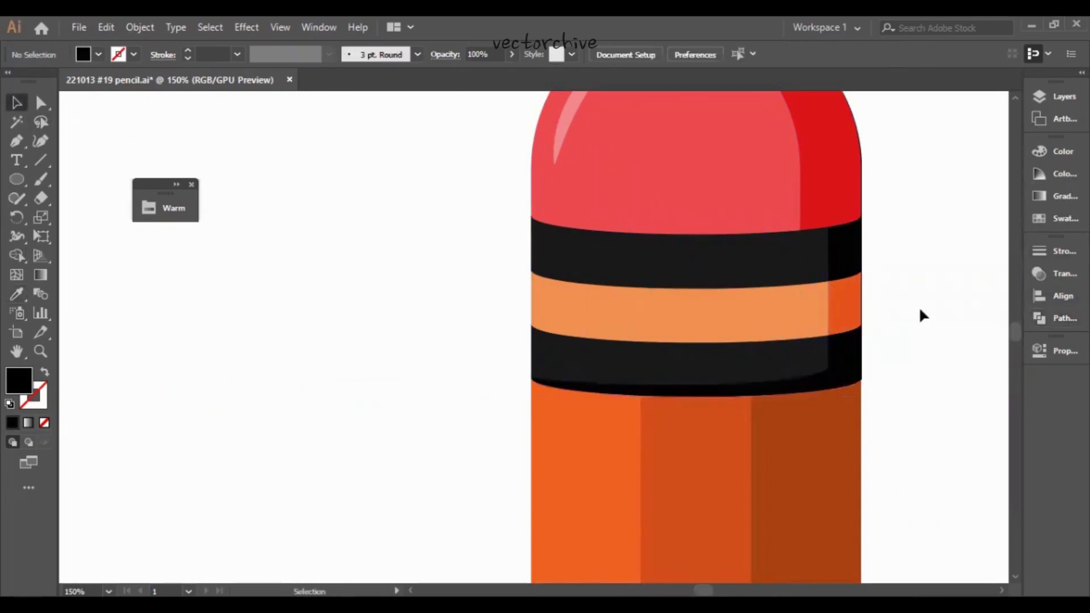
Duplicate the grouped bands onto the empty canvas and draw a narrow vertical rectangle across the copy's left part.
{"action": "key", "text": "space"}
{"action": "mouse_move", "coordinate": [915, 227]}
{"action": "left_mouse_down"}
{"action": "mouse_move", "coordinate": [922, 312]}
{"action": "mouse_move", "coordinate": [914, 233]}
{"action": "left_mouse_up"}
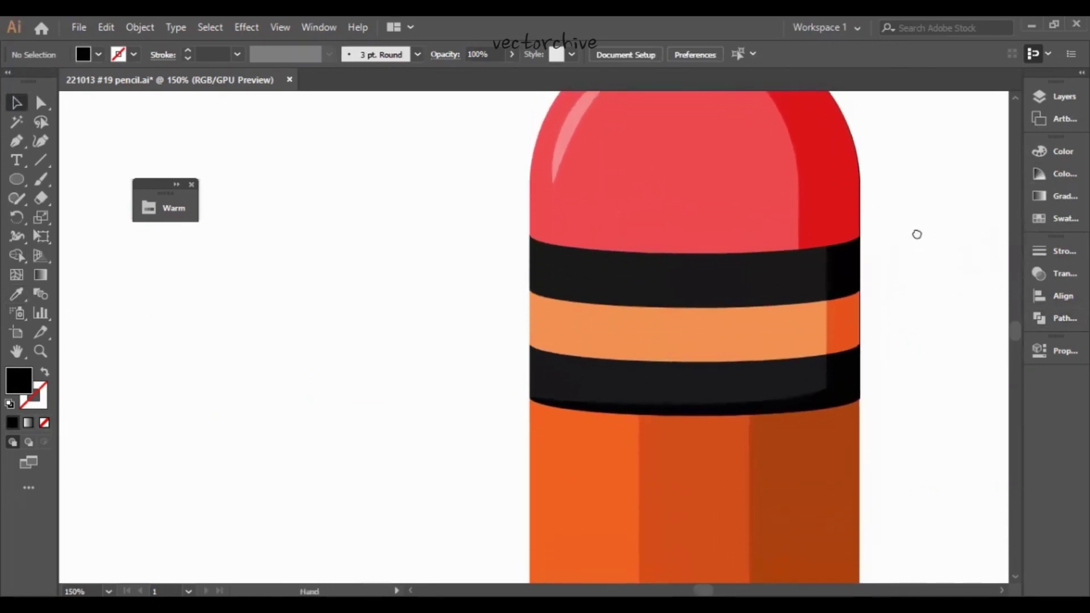
{"action": "left_click_drag", "start_coordinate": [584, 298], "coordinate": [207, 298]}
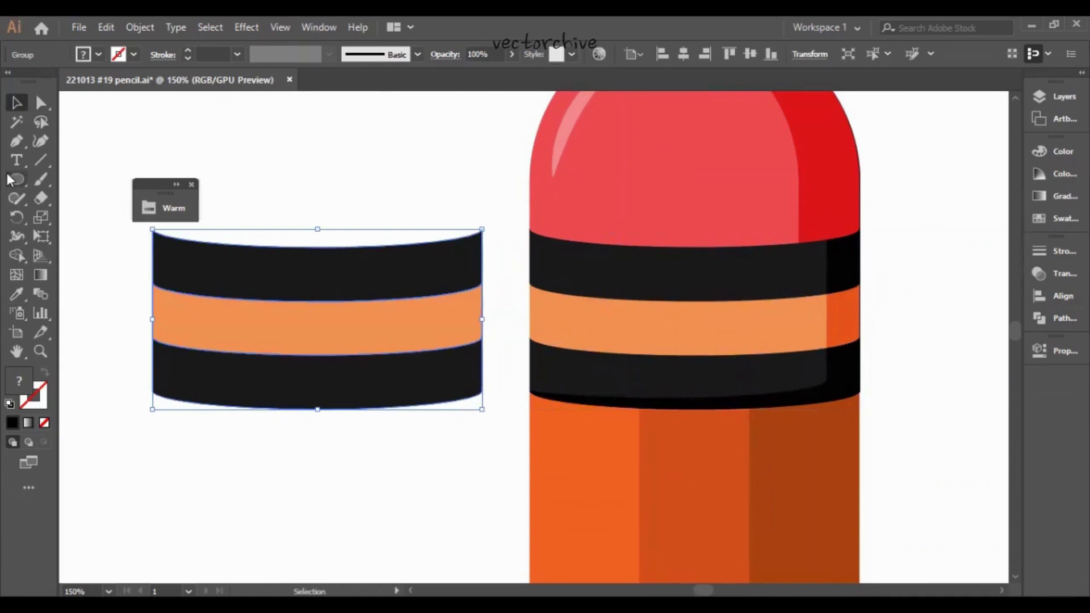
{"action": "left_click_drag", "start_coordinate": [17, 179], "coordinate": [74, 179]}
{"action": "left_click_drag", "start_coordinate": [185, 227], "coordinate": [256, 433]}
{"action": "key", "text": "v"}
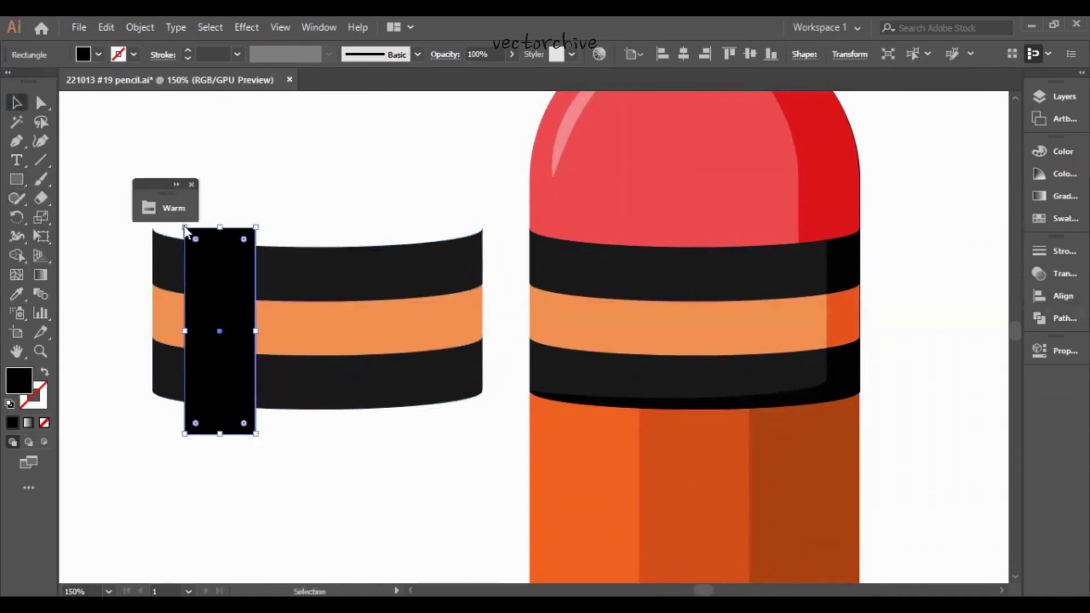
Trim the rectangle and the copied bands with the Shape Builder, keeping only the area where they overlap.
{"action": "left_click", "coordinate": [335, 409]}
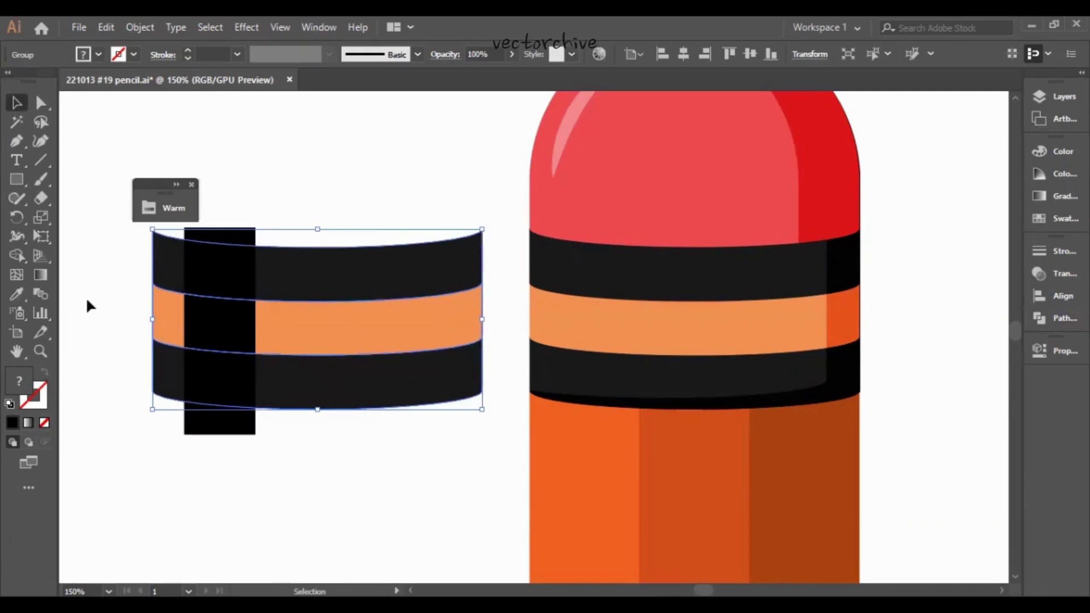
{"action": "left_click", "coordinate": [217, 414], "text": "shift"}
{"action": "left_click_drag", "start_coordinate": [17, 255], "coordinate": [16, 256]}
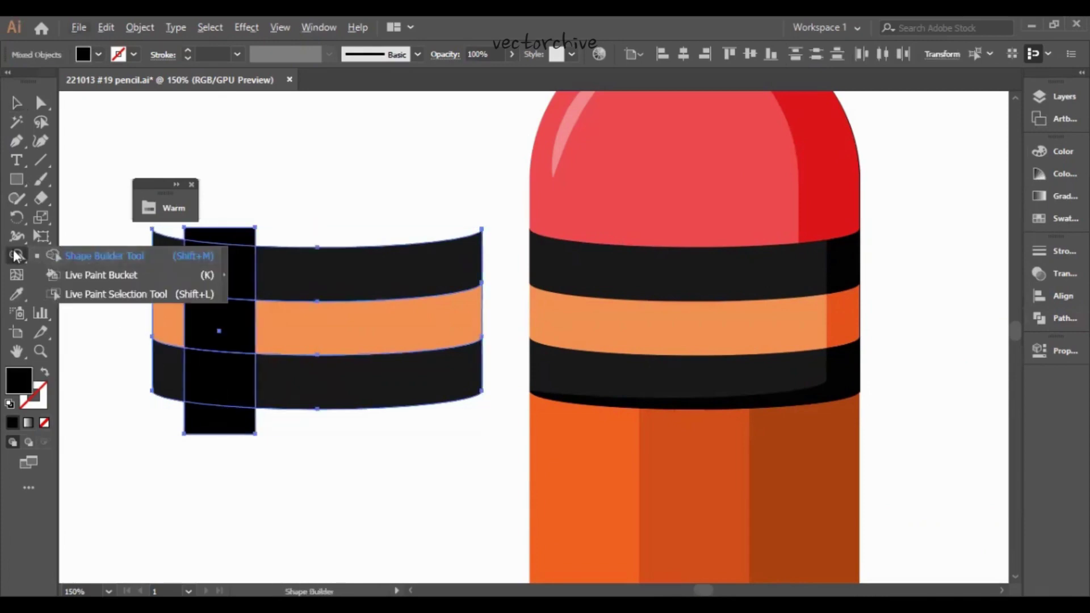
{"action": "mouse_move", "coordinate": [154, 244]}
{"action": "left_mouse_down", "text": "alt"}
{"action": "mouse_move", "coordinate": [157, 267]}
{"action": "mouse_move", "coordinate": [165, 374]}
{"action": "left_mouse_up", "text": "alt"}
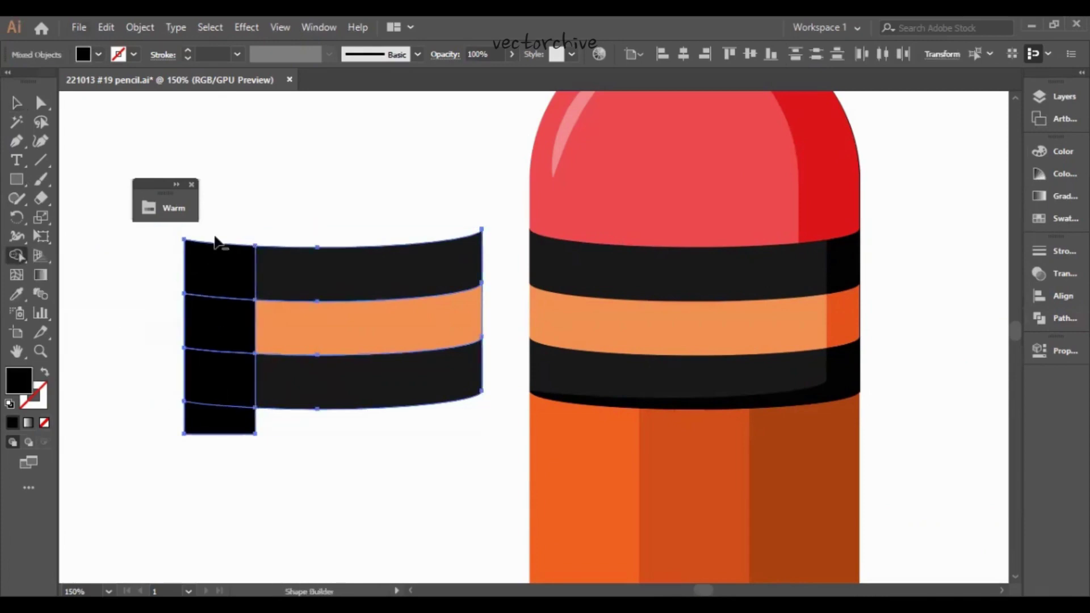
{"action": "mouse_move", "coordinate": [218, 243]}
{"action": "left_mouse_down", "text": "alt"}
{"action": "mouse_move", "coordinate": [323, 275]}
{"action": "mouse_move", "coordinate": [315, 375]}
{"action": "left_mouse_up", "text": "alt"}
{"action": "left_click", "coordinate": [233, 423], "text": "alt"}
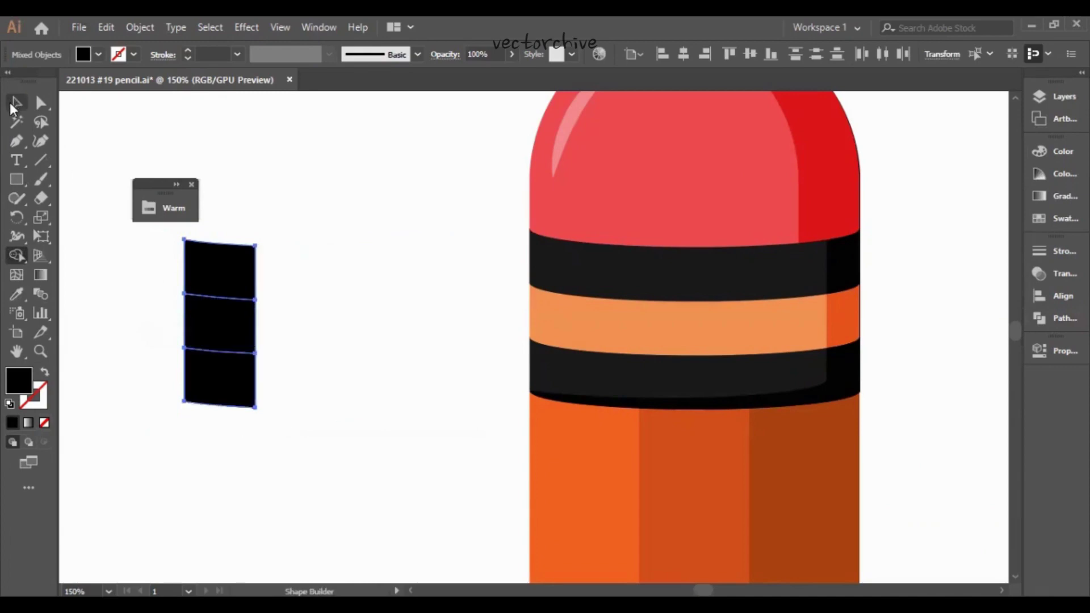
{"action": "left_click", "coordinate": [14, 104]}
Apply the eraser highlight's appearance to the trimmed strip, swap its stroke to a white fill, and place it over the left part of the bands.
{"action": "left_click", "coordinate": [1040, 98]}
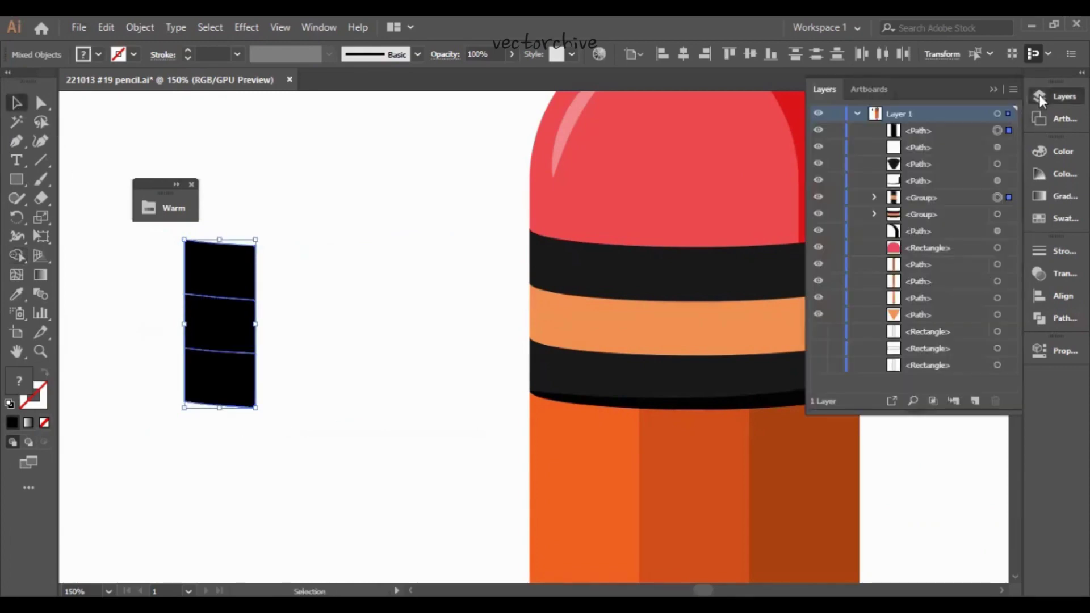
{"action": "left_click", "coordinate": [1040, 98]}
{"action": "left_click", "coordinate": [16, 293]}
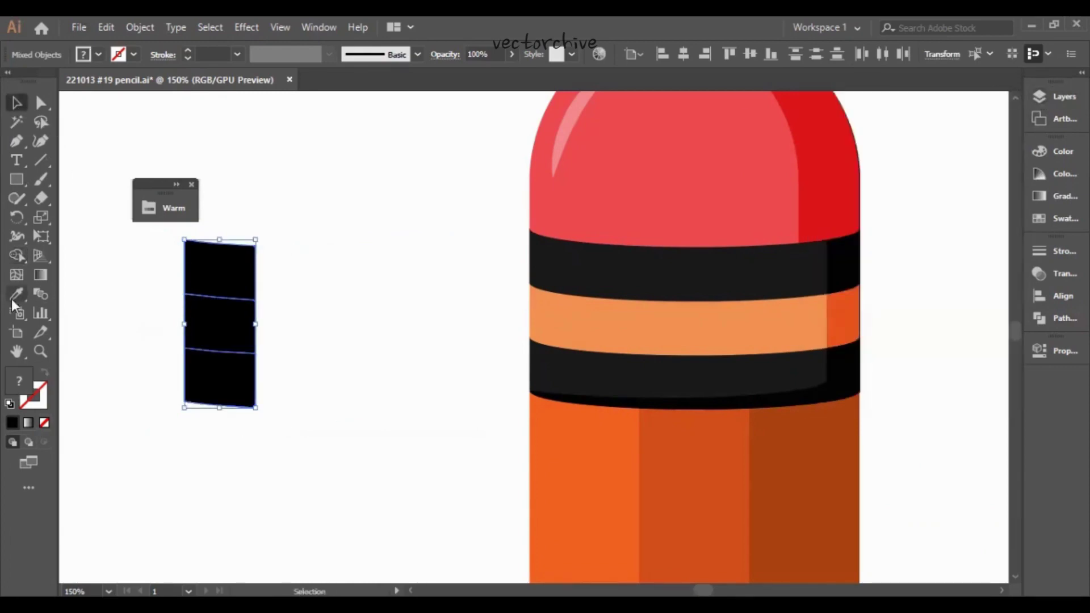
{"action": "left_click", "coordinate": [560, 132]}
{"action": "left_click", "coordinate": [44, 376]}
{"action": "left_click", "coordinate": [16, 102]}
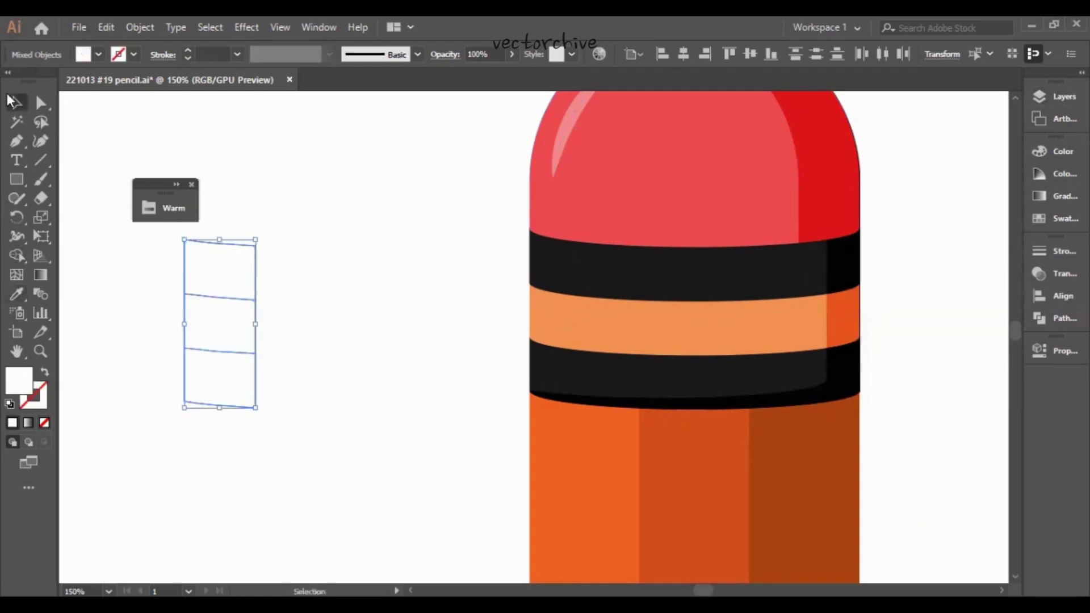
{"action": "left_click_drag", "start_coordinate": [228, 295], "coordinate": [604, 304]}
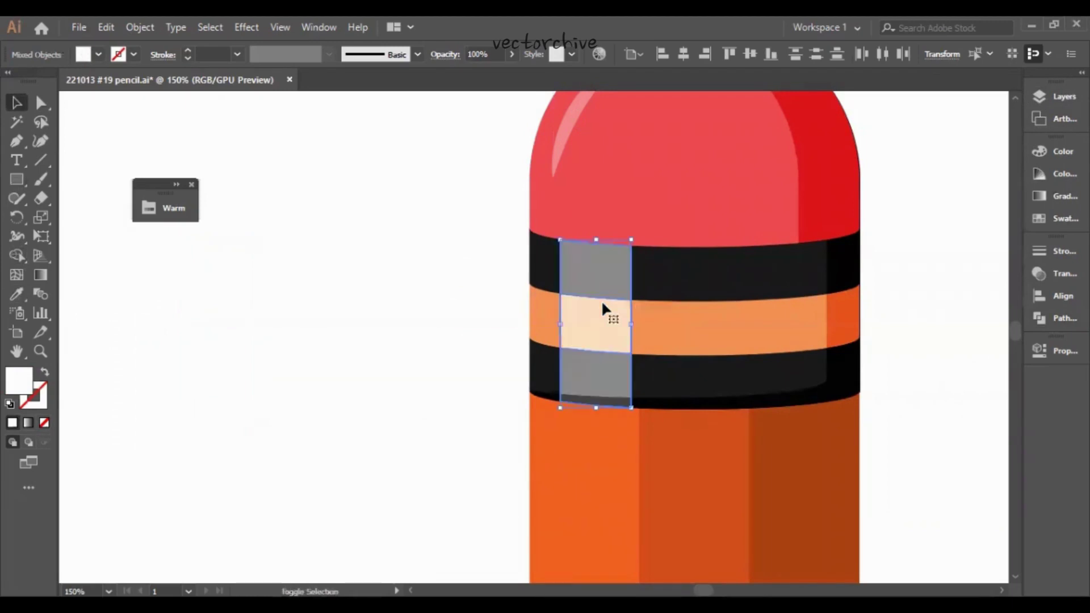
Set the opacity of the white highlight strip on the bands to 75%.
{"action": "left_click", "coordinate": [1057, 274]}
{"action": "left_click", "coordinate": [964, 267]}
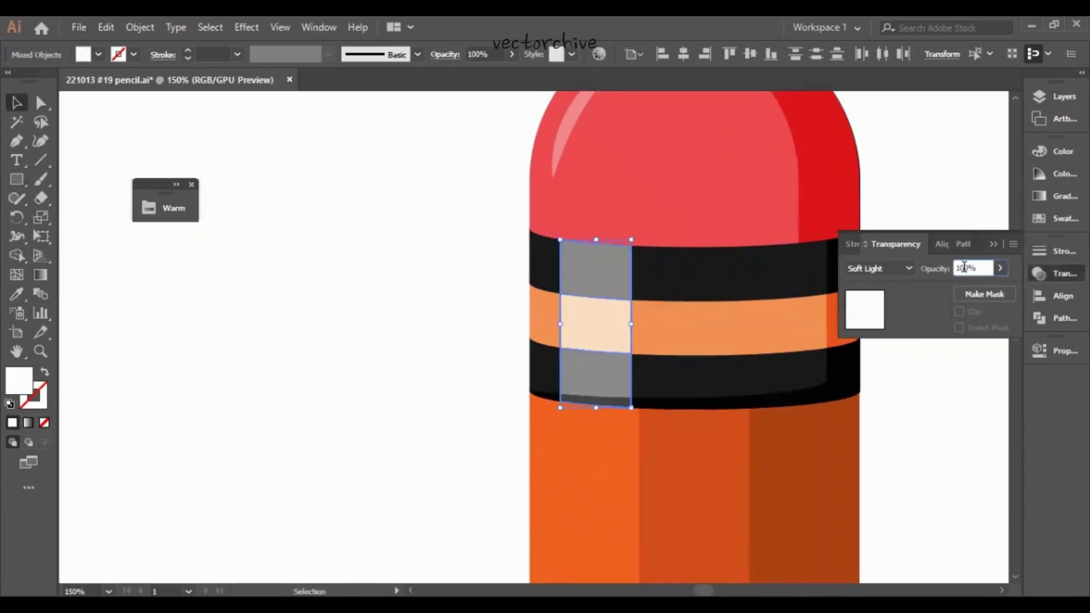
{"action": "key", "text": "Return"}
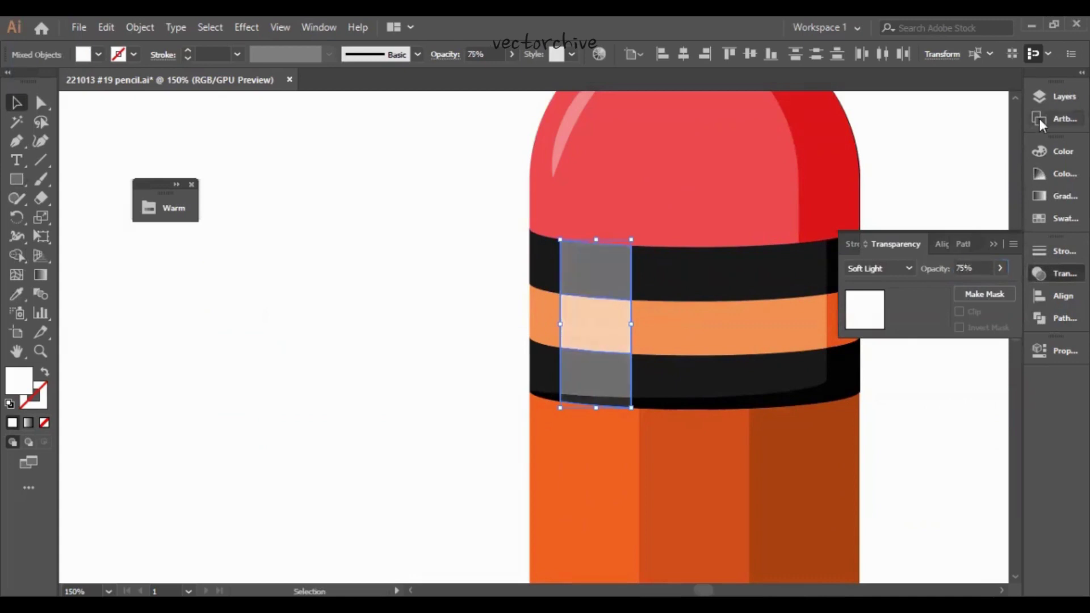
Delete the three leftover grouped paths overlapping the highlight strip on the bands.
{"action": "left_click", "coordinate": [1048, 100]}
{"action": "left_click", "coordinate": [874, 197]}
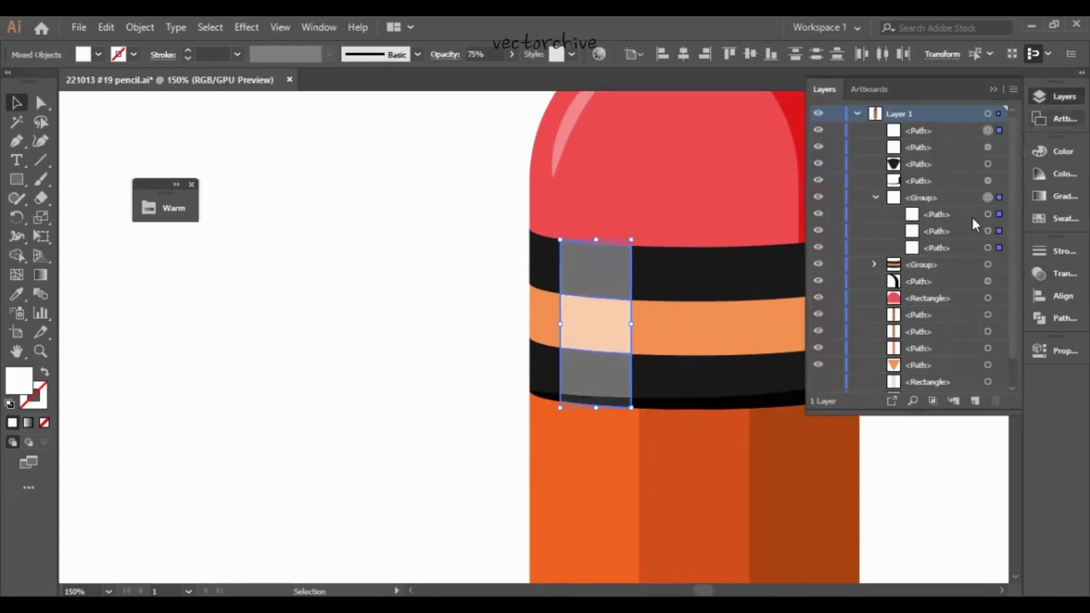
{"action": "left_click", "coordinate": [999, 248]}
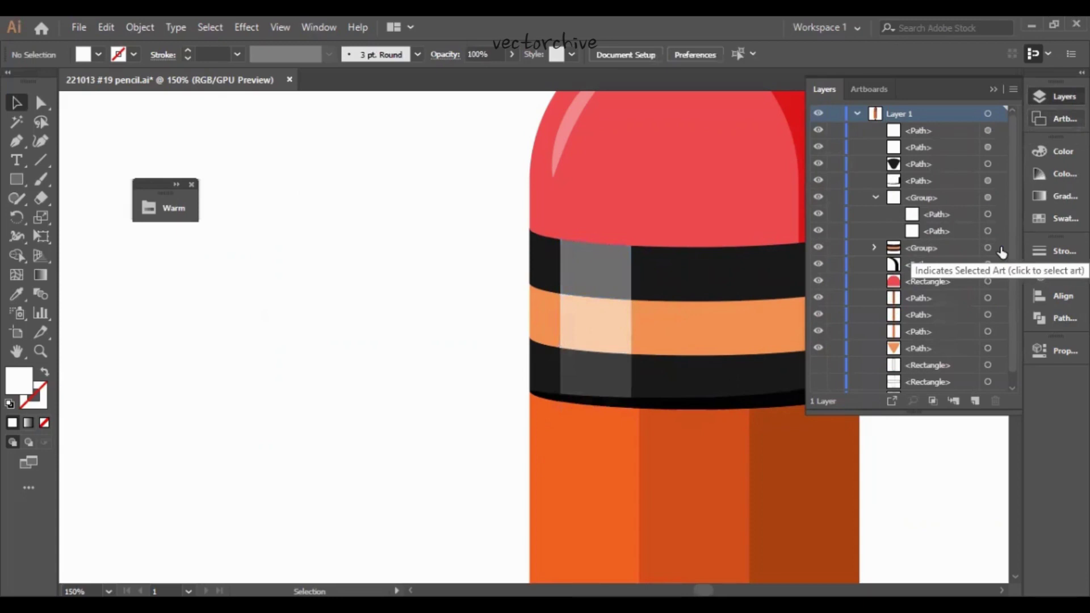
{"action": "left_click", "coordinate": [1000, 231]}
{"action": "key", "text": "Delete"}
{"action": "left_click", "coordinate": [997, 214]}
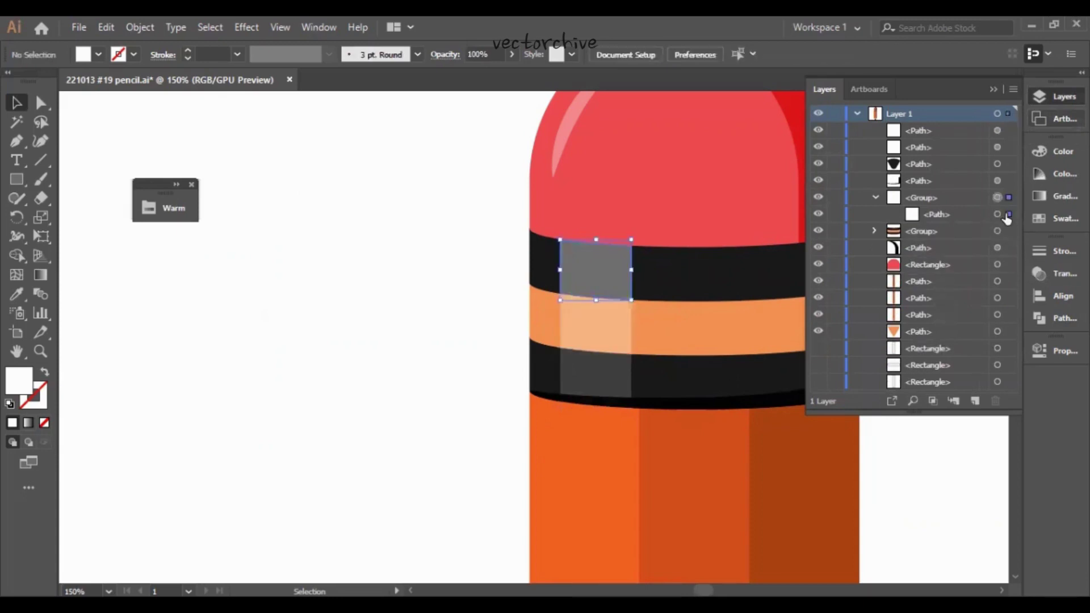
{"action": "key", "text": "Delete"}
{"action": "left_click", "coordinate": [574, 294]}
{"action": "key", "text": "ctrl+shift+a"}
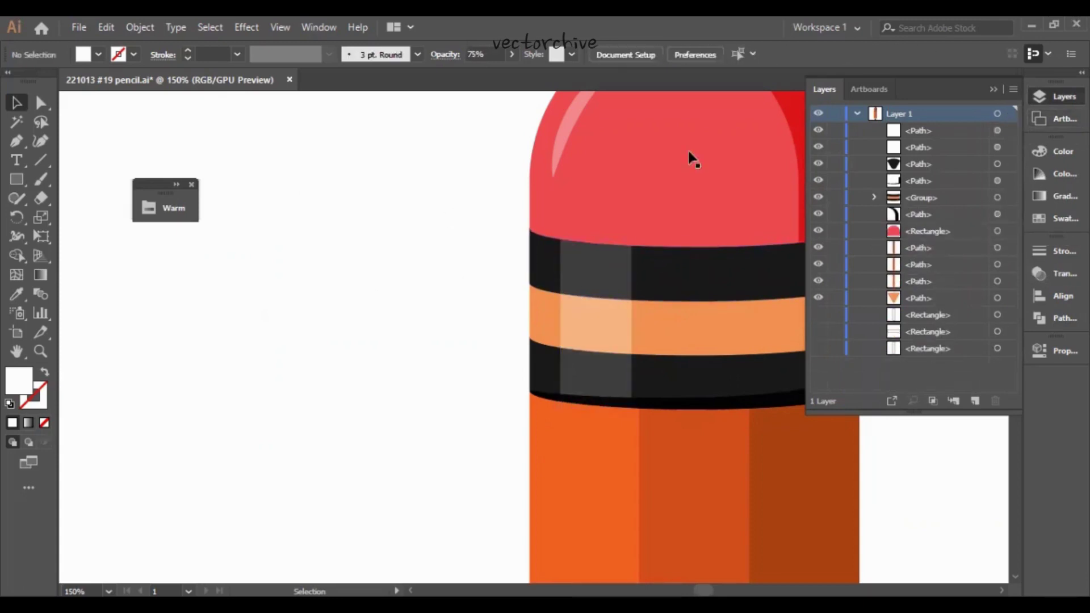
{"action": "left_click", "coordinate": [1054, 97]}
Delete the shadow shape lying over the right and lower edges of the bands.
{"action": "key", "text": "ctrl+minus"}
{"action": "key", "text": "ctrl+minus"}
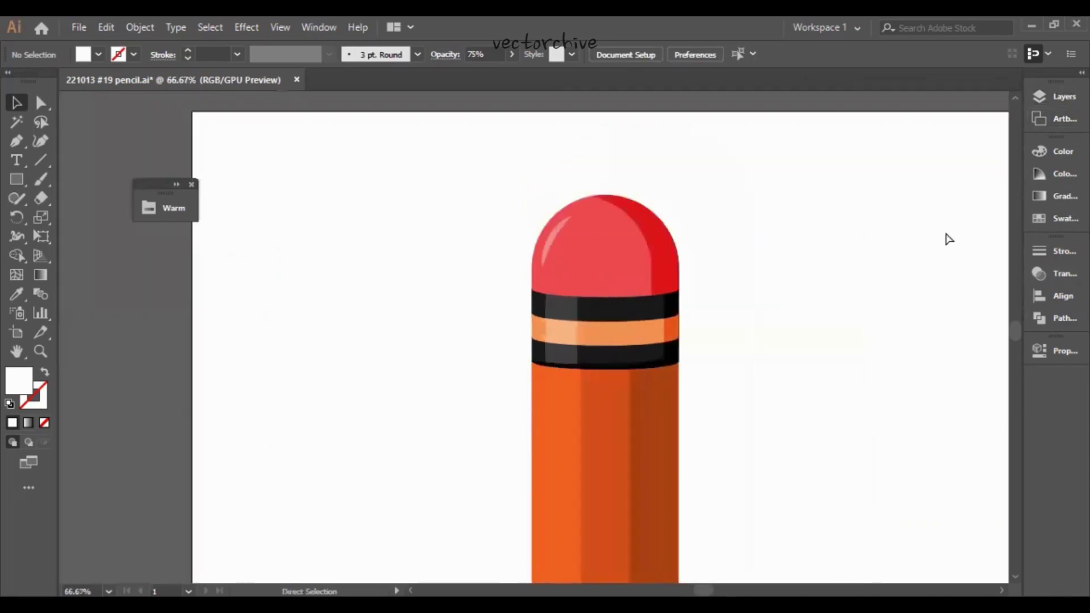
{"action": "key", "text": "ctrl+plus"}
{"action": "key", "text": "ctrl+plus"}
{"action": "left_click", "coordinate": [854, 306]}
{"action": "key", "text": "Delete"}
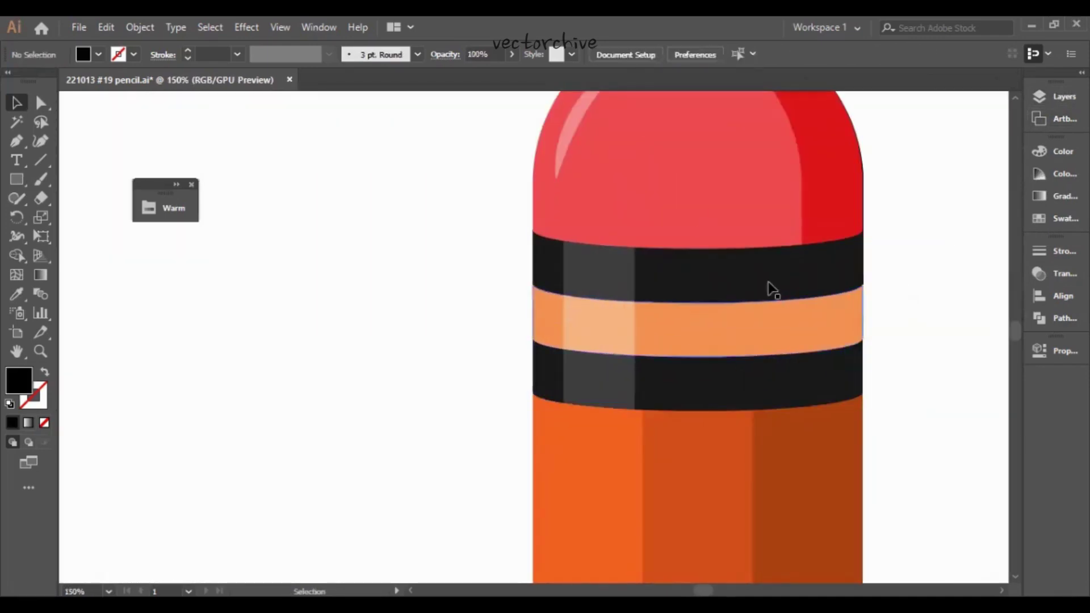
Place a fresh copy of the grouped bands on the empty canvas and merge its pieces into one shape.
{"action": "left_click", "coordinate": [767, 281]}
{"action": "mouse_move", "coordinate": [733, 307]}
{"action": "left_mouse_down"}
{"action": "mouse_move", "coordinate": [306, 343]}
{"action": "mouse_move", "coordinate": [273, 336]}
{"action": "mouse_move", "coordinate": [309, 335]}
{"action": "left_mouse_up"}
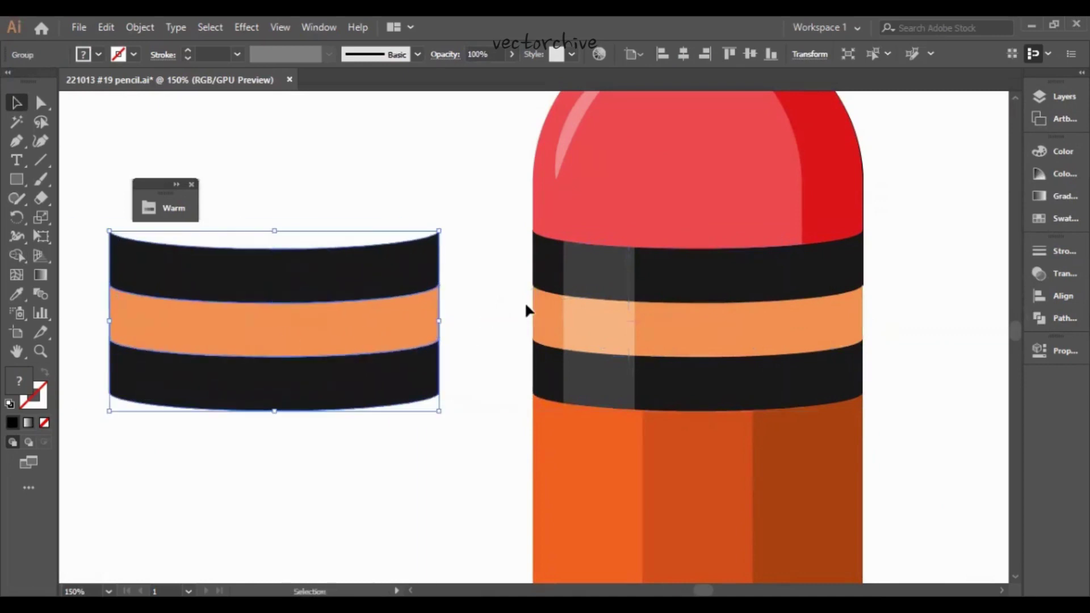
{"action": "left_click", "coordinate": [1053, 318]}
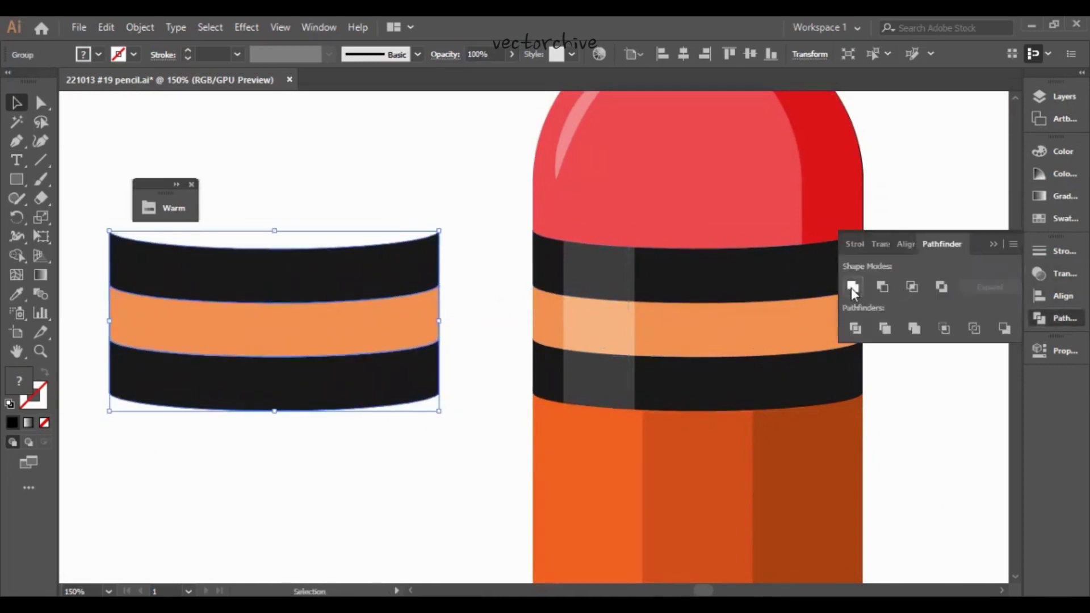
{"action": "left_click", "coordinate": [852, 286]}
Duplicate the merged band shape offset up and to the left, and remove everything except the sliver along the original's right and lower edges.
{"action": "left_click_drag", "start_coordinate": [389, 348], "coordinate": [341, 344]}
{"action": "left_click_drag", "start_coordinate": [401, 430], "coordinate": [307, 329]}
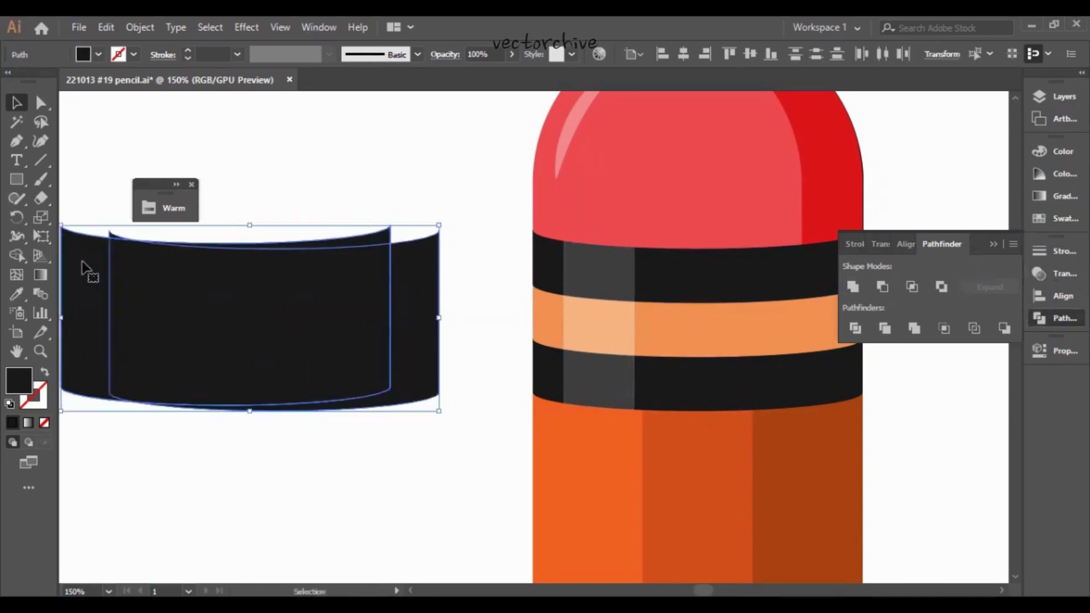
{"action": "left_click", "coordinate": [16, 257]}
{"action": "left_click_drag", "start_coordinate": [274, 231], "coordinate": [79, 249]}
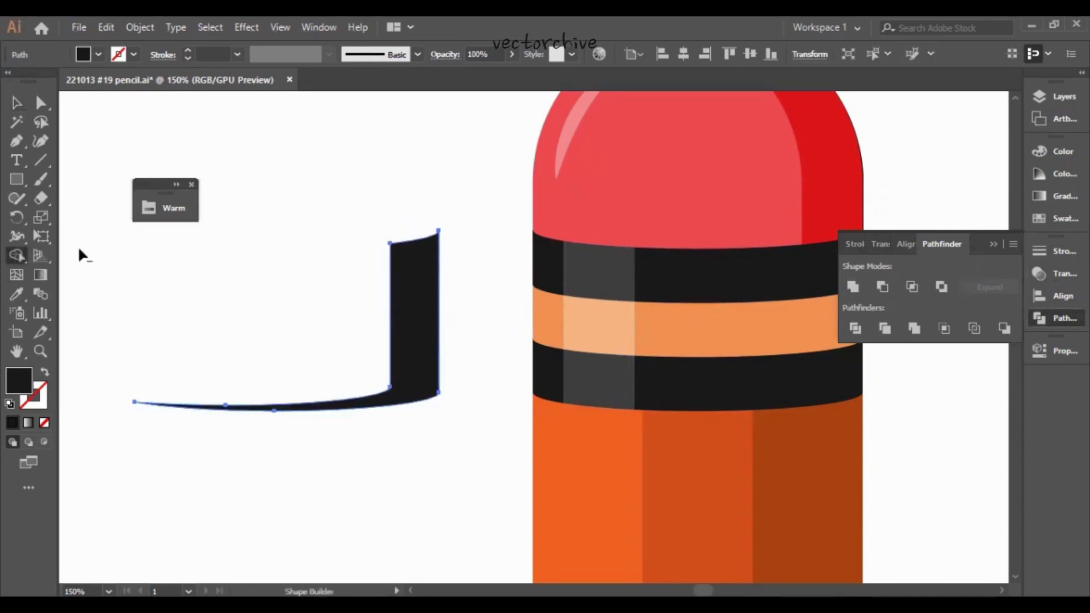
Copy the appearance of the eraser's dark shadow onto the leftover sliver shape.
{"action": "left_click", "coordinate": [17, 297]}
{"action": "left_click", "coordinate": [823, 198]}
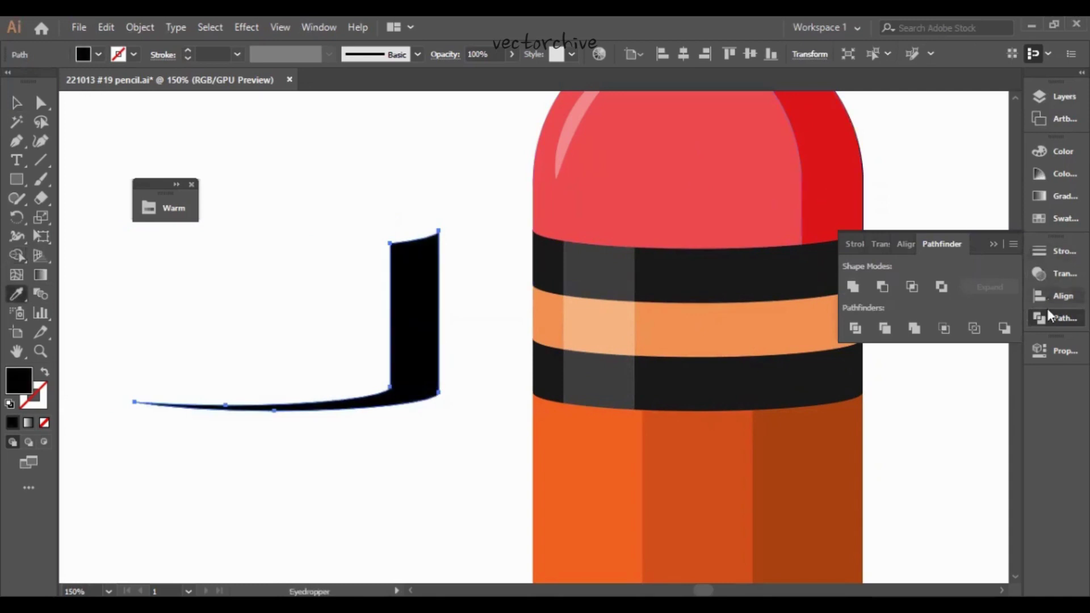
{"action": "left_click", "coordinate": [1049, 318]}
{"action": "left_click", "coordinate": [16, 102]}
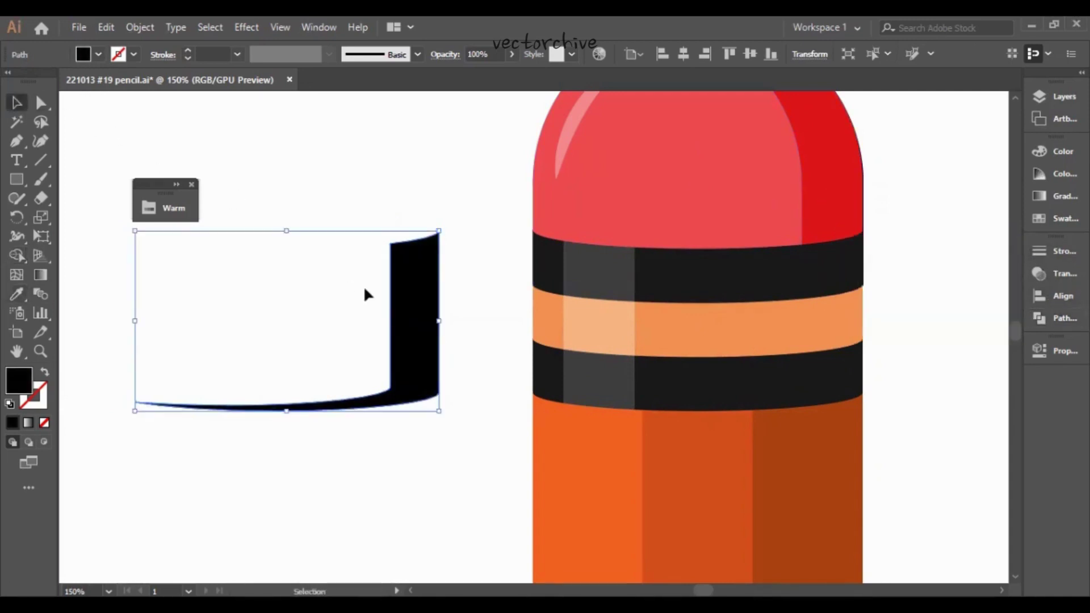
Move the shadow shape onto the right and lower edges of the pencil's bands and nudge it into place.
{"action": "left_click_drag", "start_coordinate": [430, 325], "coordinate": [846, 336]}
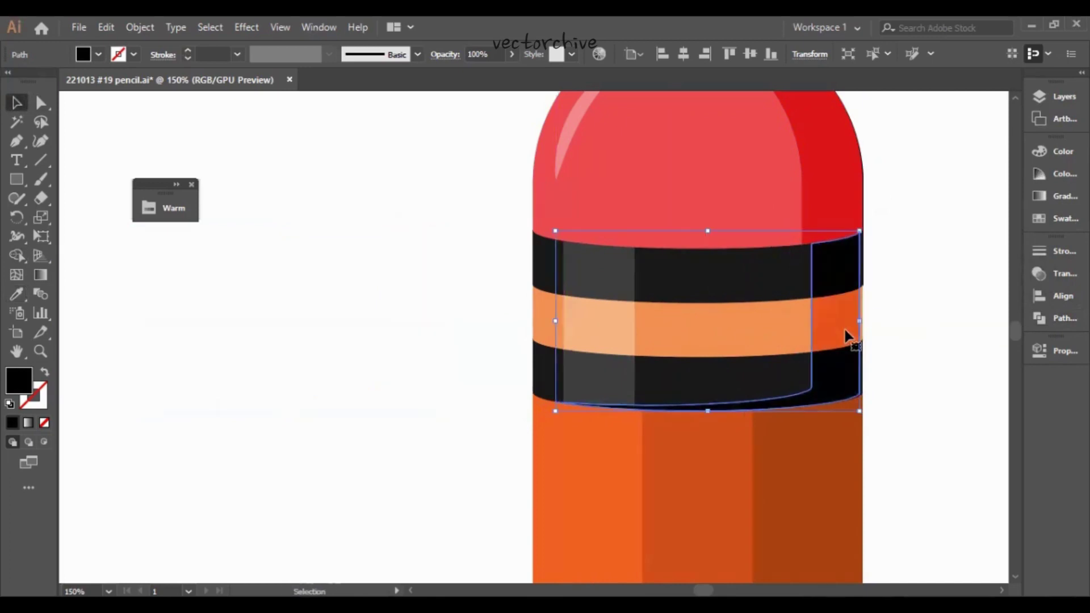
{"action": "left_click", "coordinate": [960, 347]}
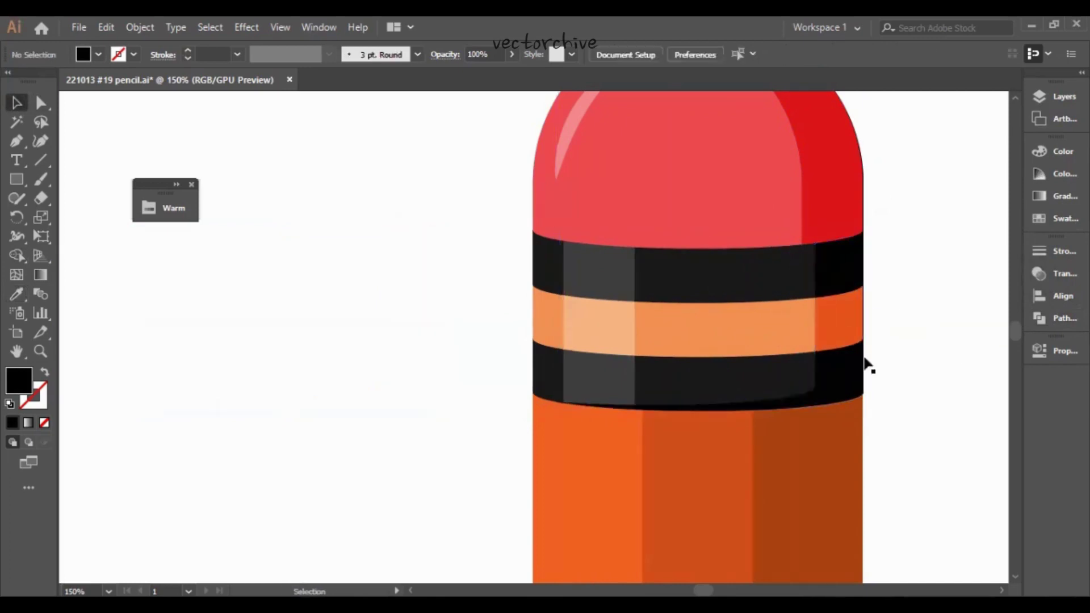
{"action": "left_click", "coordinate": [846, 363]}
{"action": "key", "text": "Left"}
{"action": "left_click", "coordinate": [894, 356]}
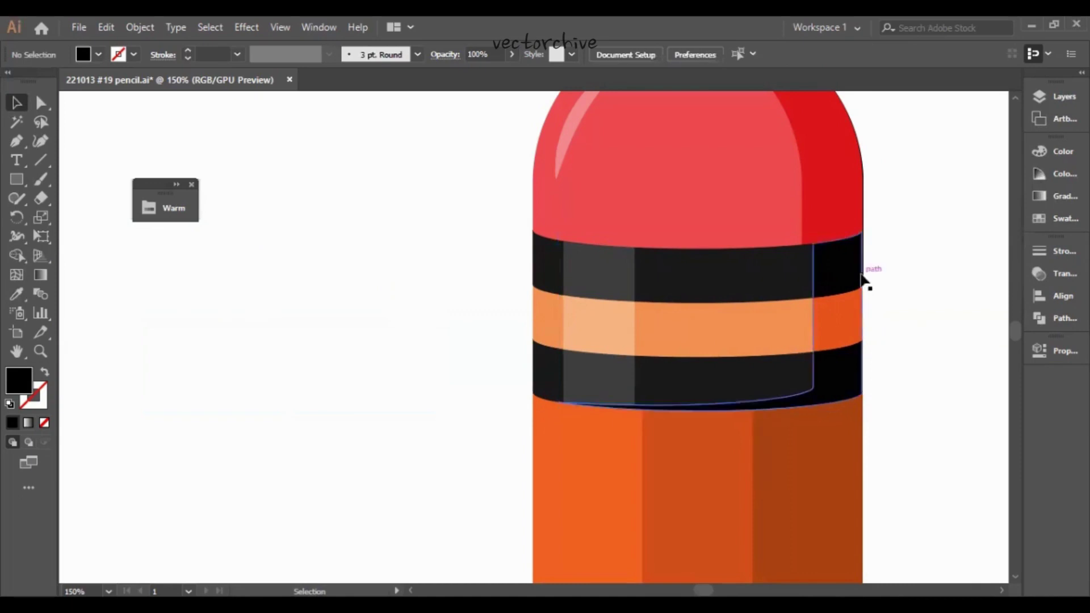
Fine-tune the shadow shape's position so it sits flush with the right edge of the bands.
{"action": "key", "text": "ctrl+plus"}
{"action": "right_click", "coordinate": [722, 262]}
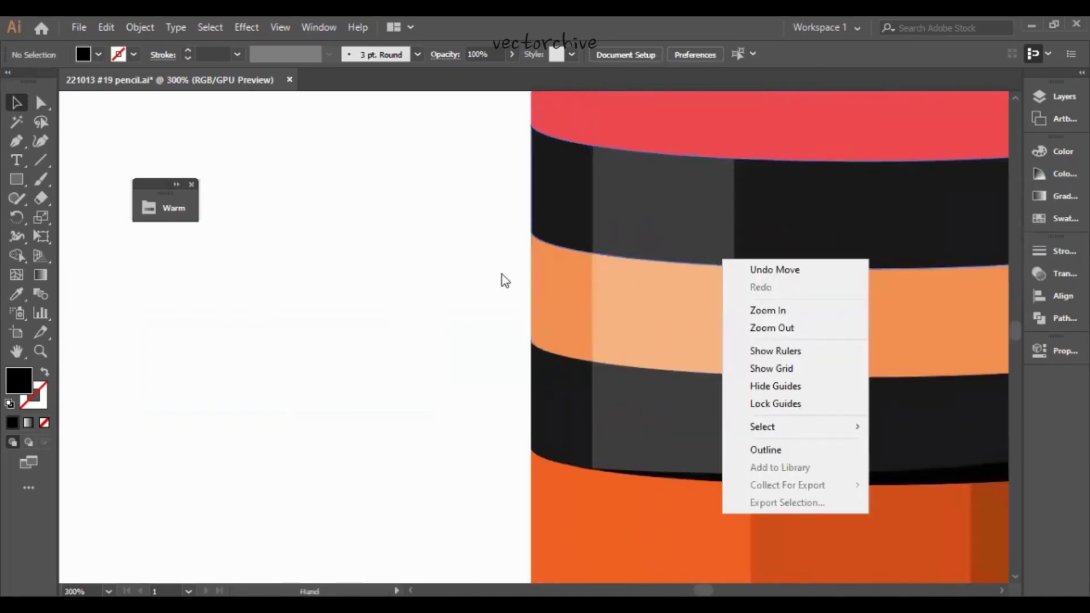
{"action": "key", "text": "Escape"}
{"action": "left_click_drag", "start_coordinate": [762, 331], "coordinate": [369, 306]}
{"action": "left_click", "coordinate": [723, 297]}
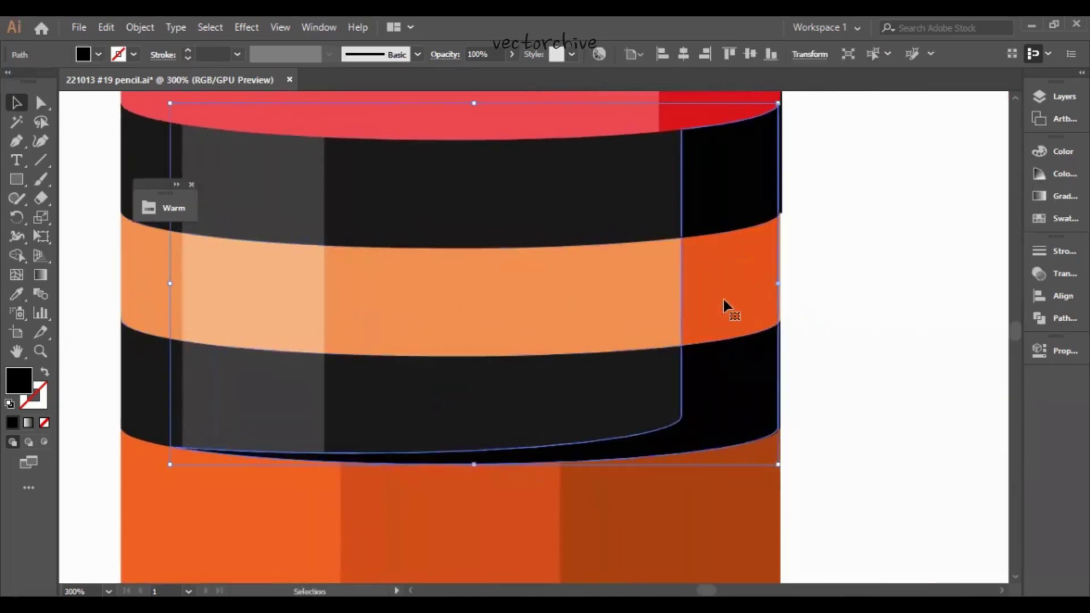
{"action": "left_click", "coordinate": [849, 267]}
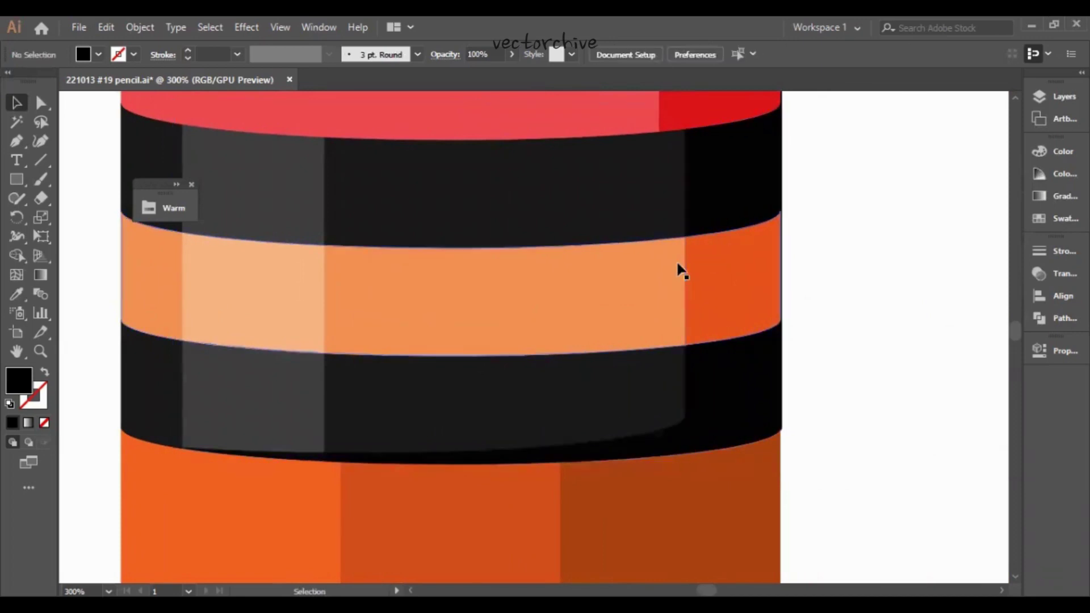
Check the band shading up close and review the whole pencil on the artboard.
{"action": "left_click", "coordinate": [654, 199]}
{"action": "left_click", "coordinate": [830, 184]}
{"action": "key", "text": "ctrl+minus"}
{"action": "key", "text": "ctrl+minus"}
{"action": "key", "text": "ctrl+minus"}
{"action": "key", "text": "ctrl+minus"}
{"action": "left_click_drag", "start_coordinate": [744, 414], "coordinate": [792, 220]}
{"action": "key", "text": "ctrl+0"}
{"action": "left_click_drag", "start_coordinate": [602, 380], "coordinate": [603, 337]}
{"action": "mouse_move", "coordinate": [474, 267]}
{"action": "left_mouse_down"}
{"action": "mouse_move", "coordinate": [426, 134]}
{"action": "mouse_move", "coordinate": [409, 219]}
{"action": "left_mouse_up"}
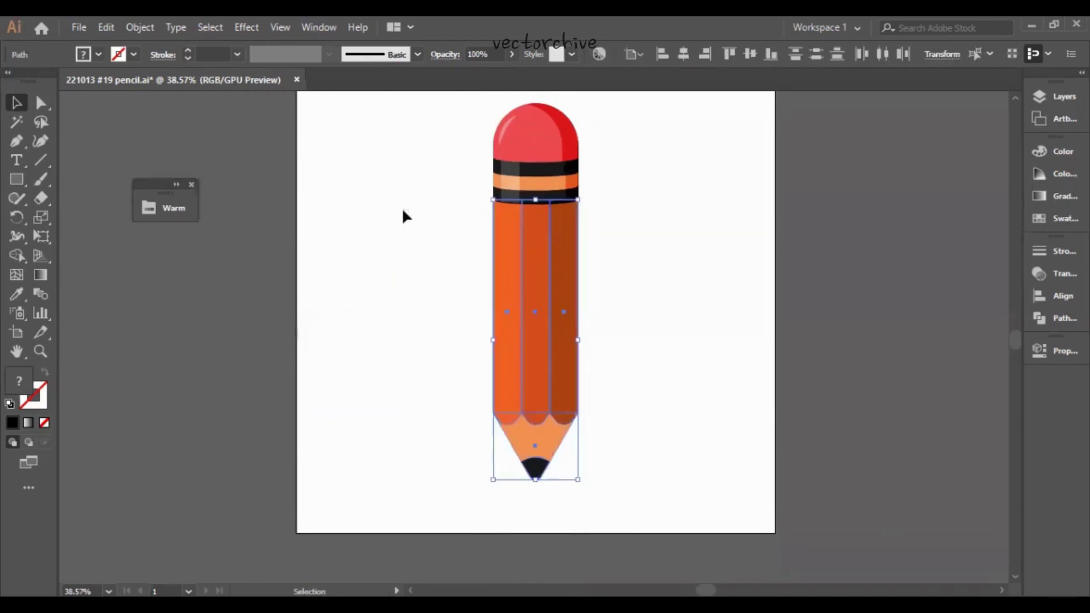
{"action": "left_click", "coordinate": [335, 199]}
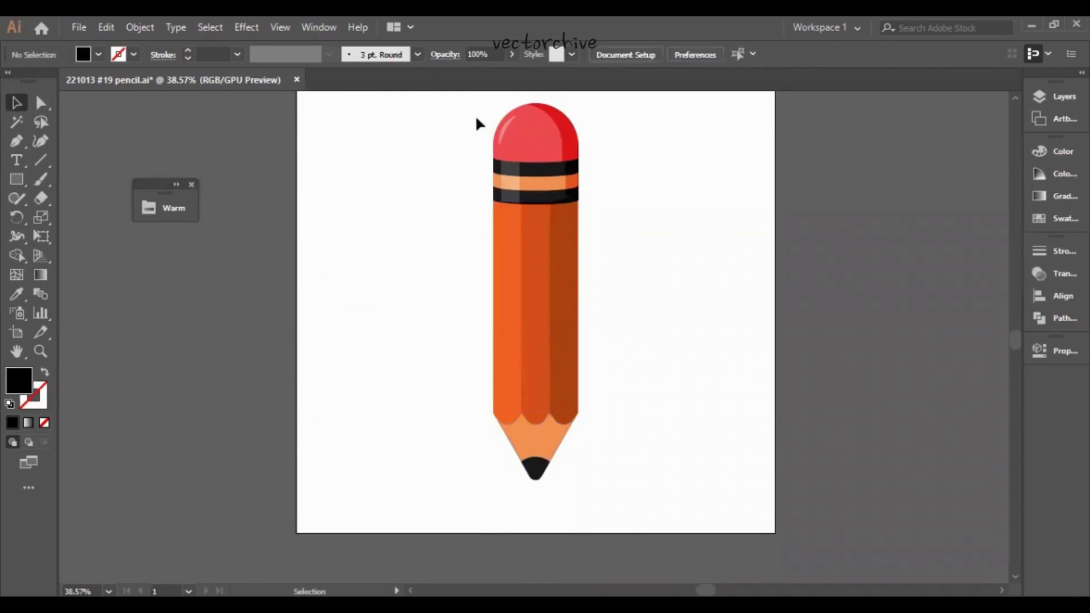
Set the stroke weight of the curved white highlight on the eraser to 9 pt.
{"action": "left_click", "coordinate": [505, 126]}
{"action": "left_click", "coordinate": [1053, 250]}
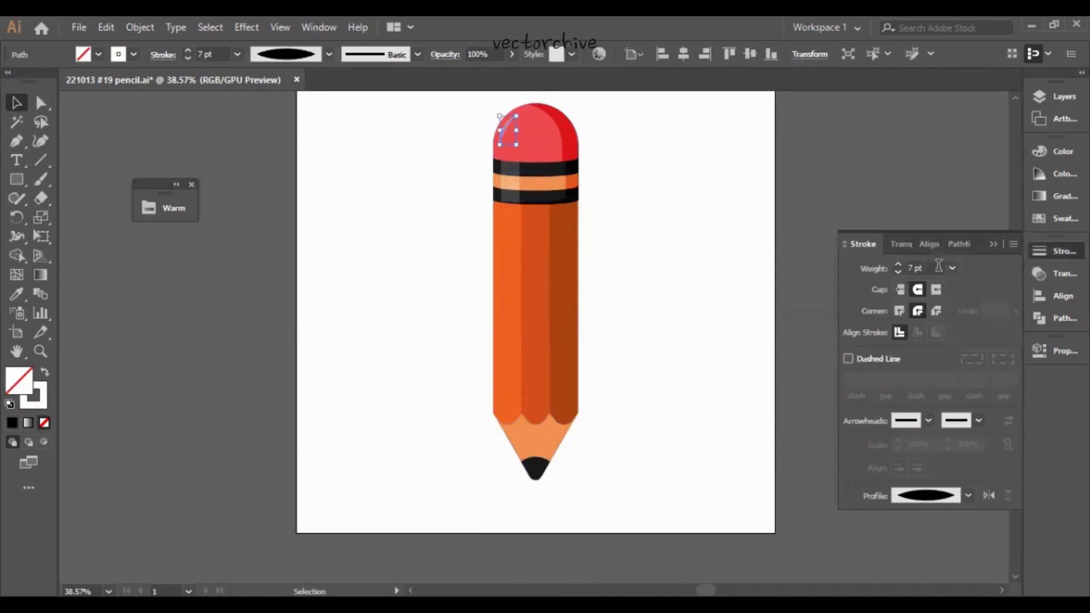
{"action": "scroll", "coordinate": [938, 266], "scroll_direction": "up", "scroll_amount": 2}
{"action": "left_click", "coordinate": [734, 270]}
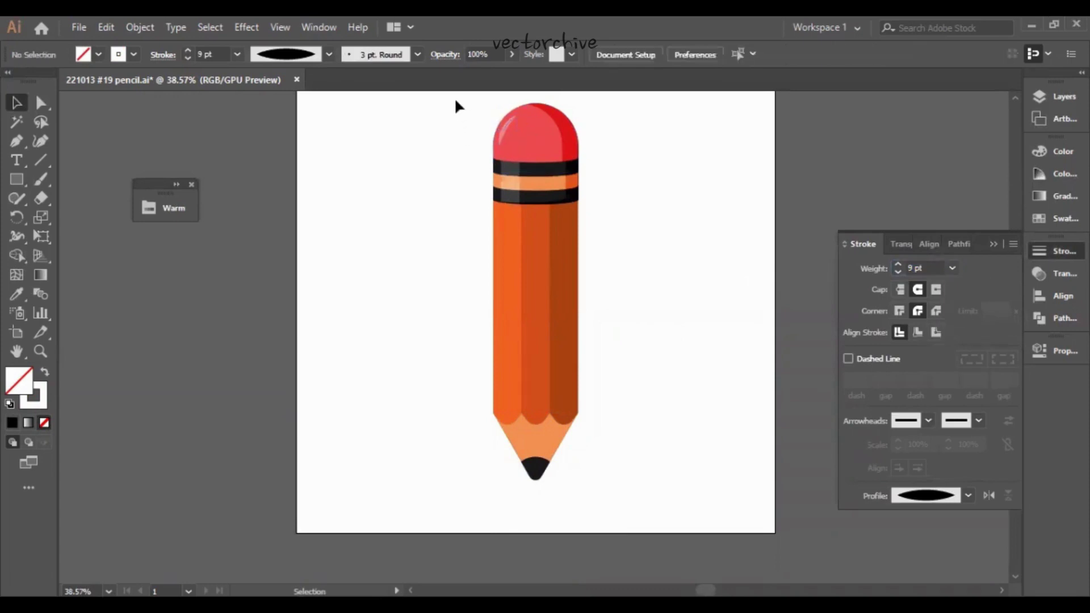
Centre the whole grouped pencil on the artboard and rotate it to 315°.
{"action": "mouse_move", "coordinate": [456, 101]}
{"action": "left_mouse_down"}
{"action": "mouse_move", "coordinate": [633, 450]}
{"action": "mouse_move", "coordinate": [626, 477]}
{"action": "left_mouse_up"}
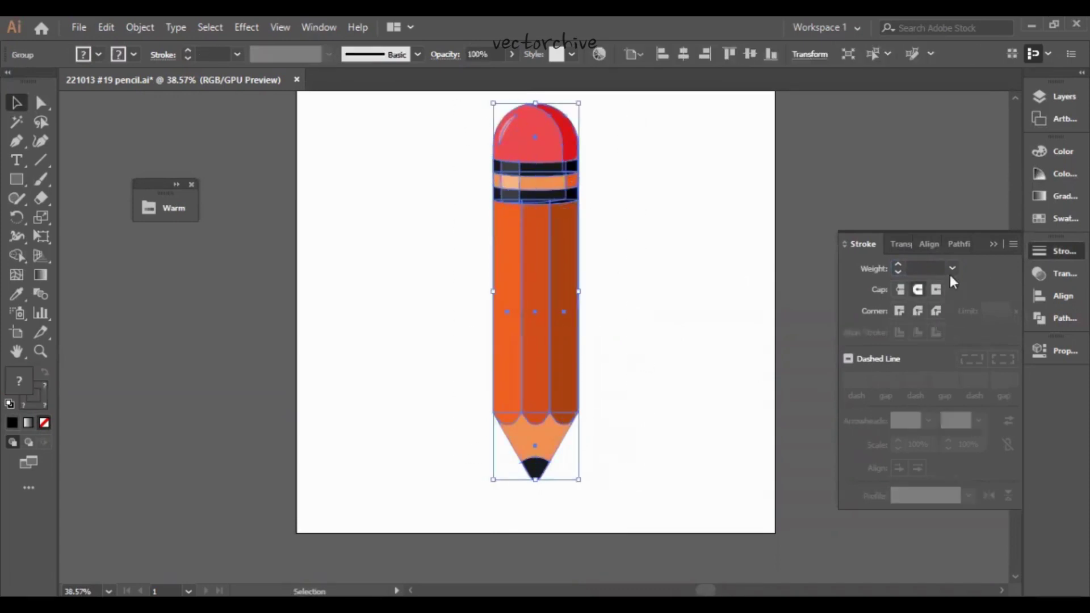
{"action": "left_click", "coordinate": [686, 58]}
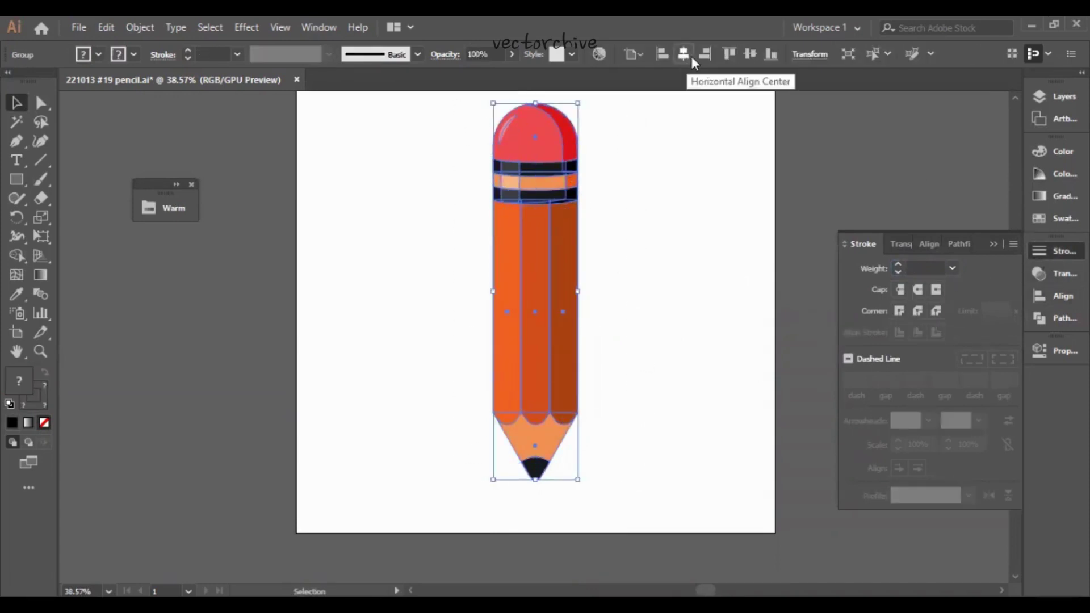
{"action": "left_click", "coordinate": [745, 55]}
{"action": "left_click_drag", "start_coordinate": [583, 486], "coordinate": [413, 456]}
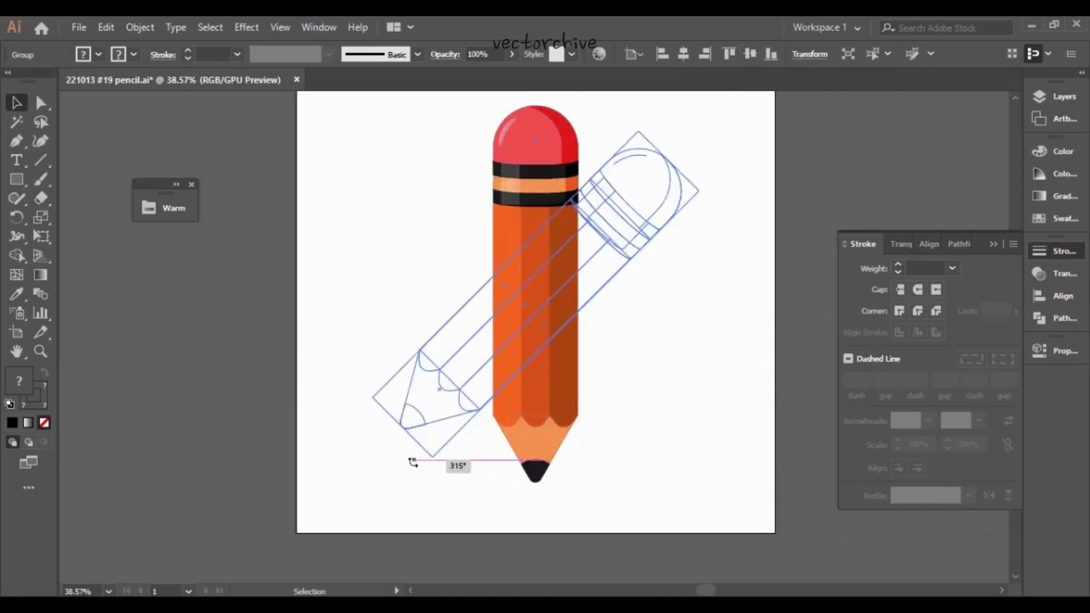
{"action": "left_click", "coordinate": [669, 428]}
Draw a 1000 × 1000 px square without a stroke and align it to cover the artboard.
{"action": "left_click", "coordinate": [17, 180]}
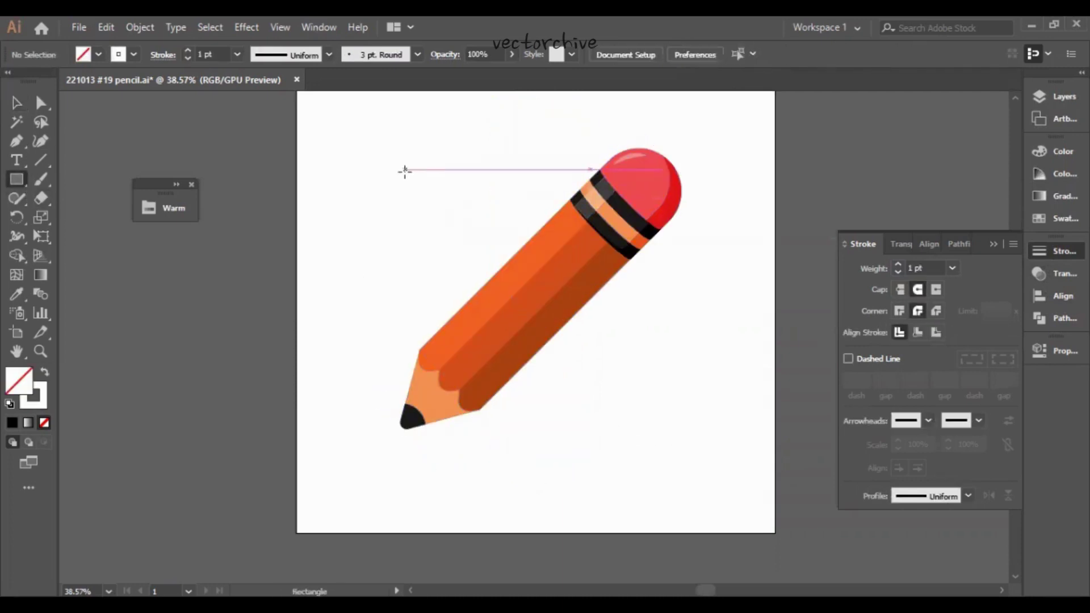
{"action": "left_click", "coordinate": [406, 175]}
{"action": "left_click", "coordinate": [492, 218]}
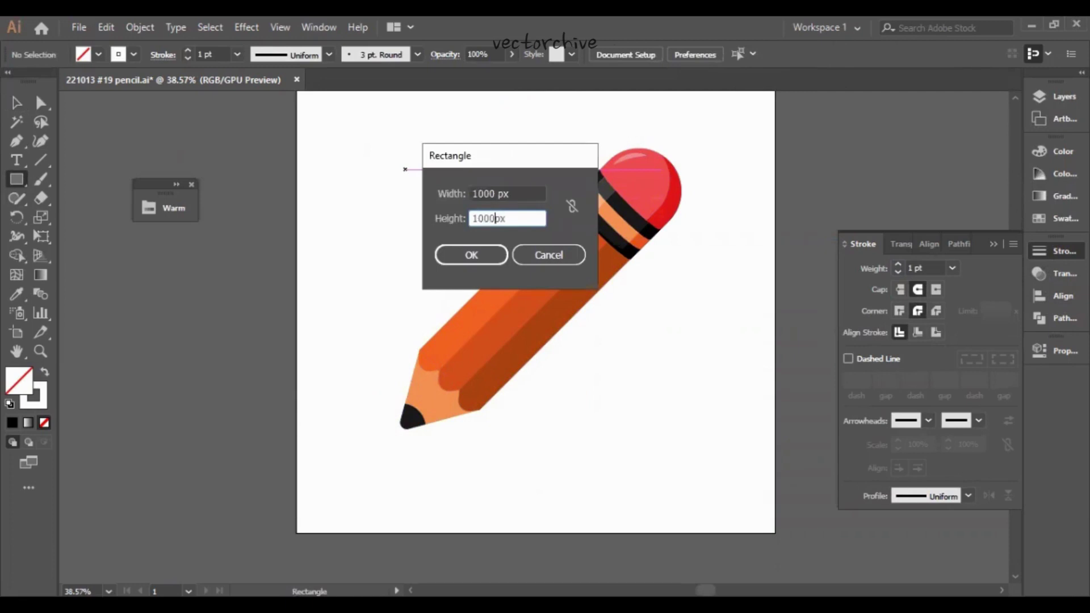
{"action": "key", "text": "Return"}
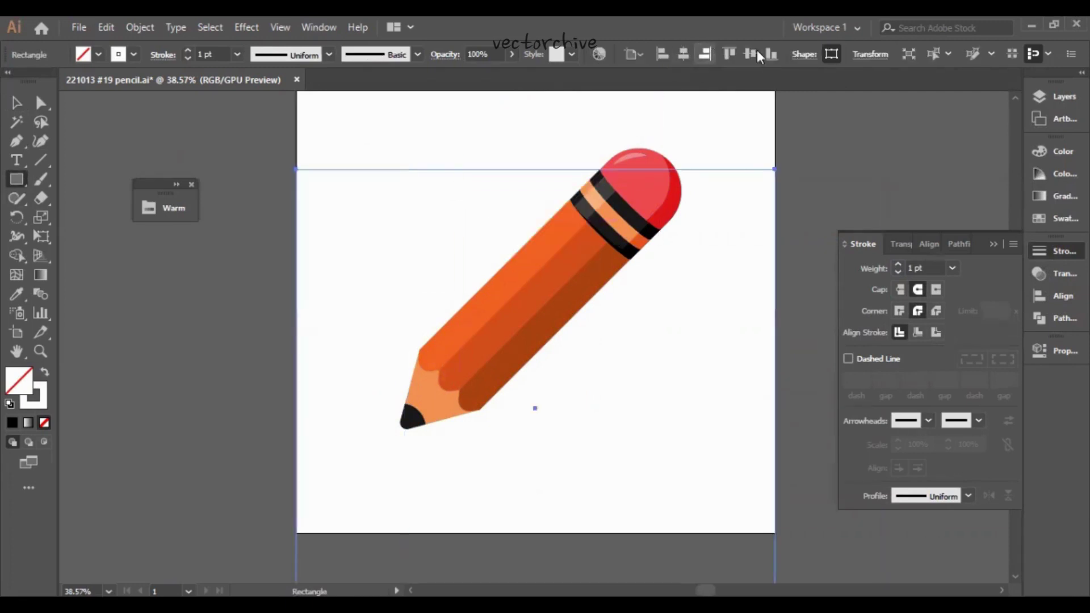
{"action": "left_click", "coordinate": [768, 53]}
{"action": "left_click", "coordinate": [42, 399]}
{"action": "left_click", "coordinate": [45, 422]}
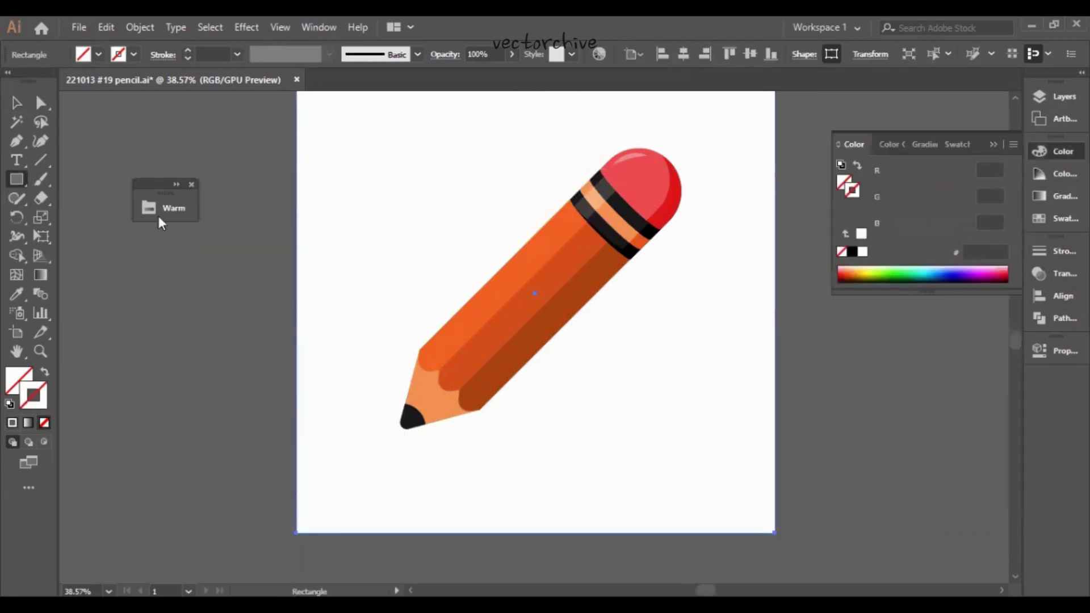
Fill the square with the peach swatch #fed3aa from the Warm colour library.
{"action": "key", "text": "v"}
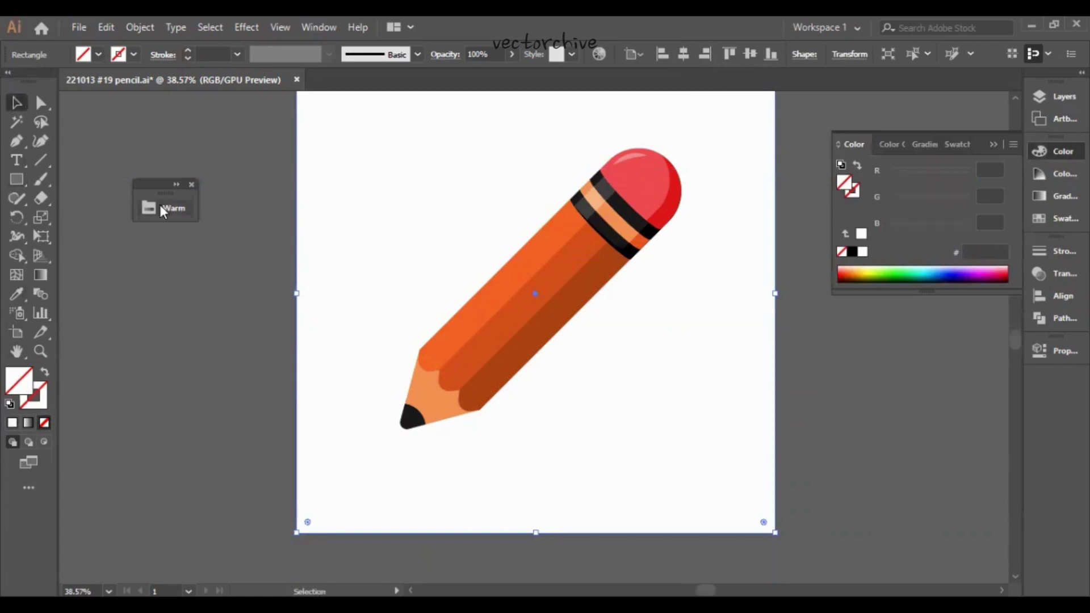
{"action": "left_click", "coordinate": [162, 210]}
{"action": "left_click", "coordinate": [265, 334]}
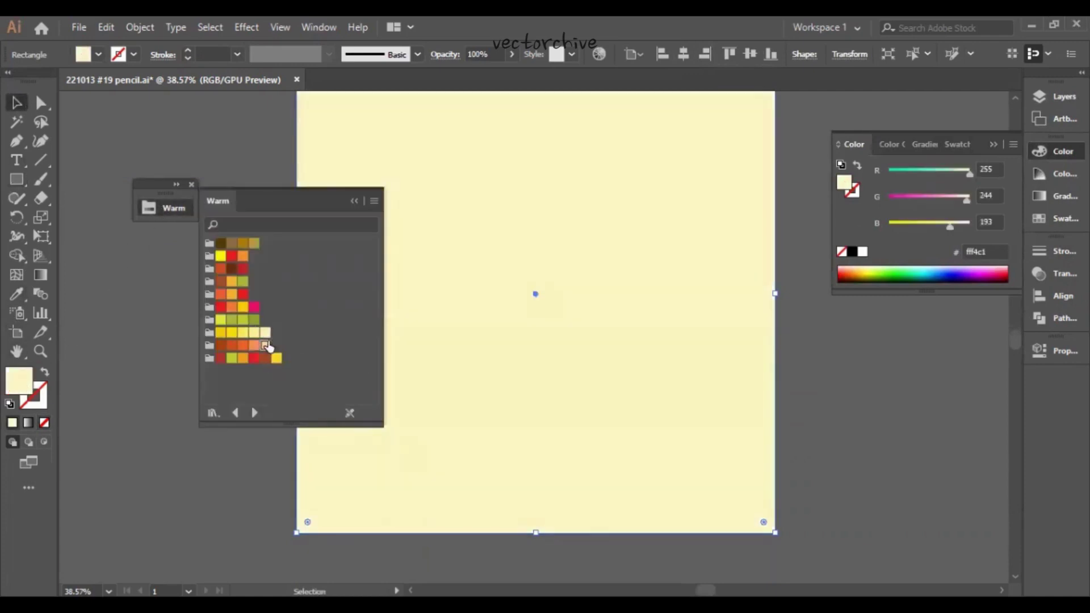
{"action": "left_click", "coordinate": [265, 345]}
{"action": "left_click", "coordinate": [354, 201]}
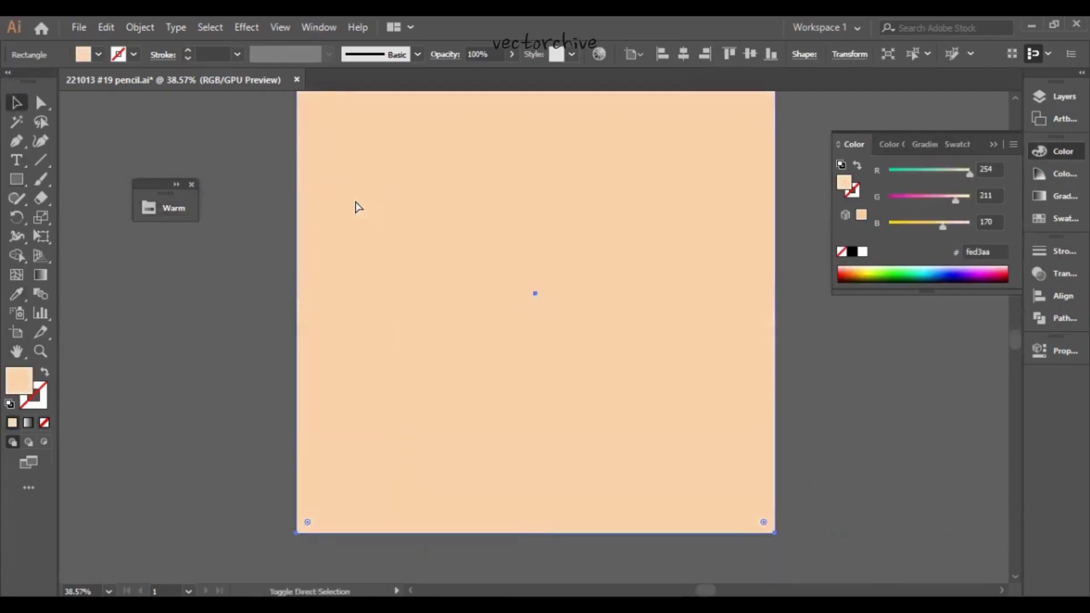
Send the peach background square behind the pencil and lock it.
{"action": "left_click", "coordinate": [1058, 96]}
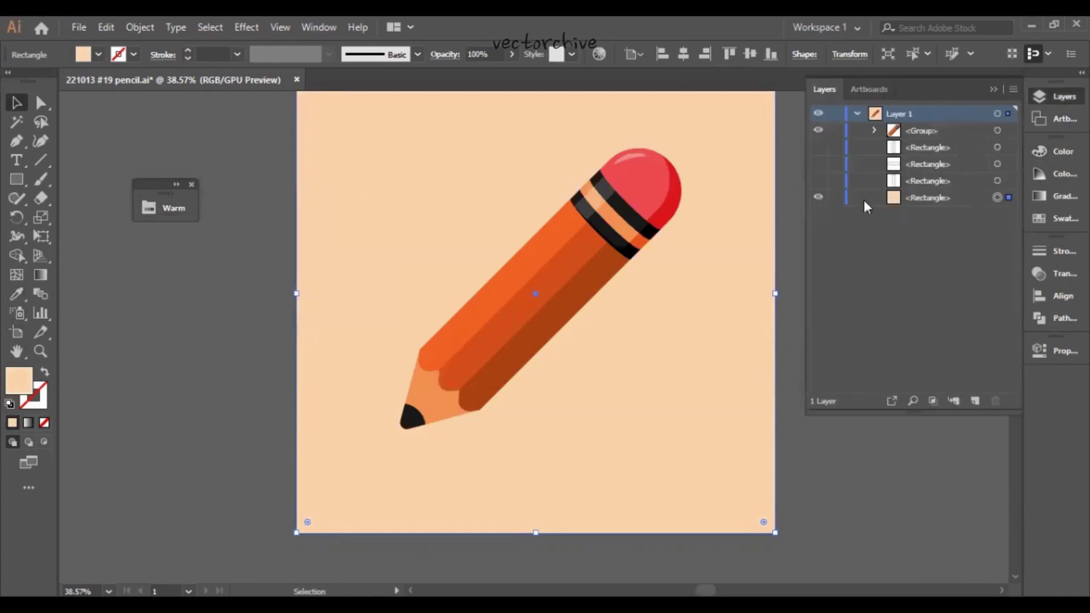
{"action": "left_click_drag", "start_coordinate": [350, 202], "coordinate": [334, 172]}
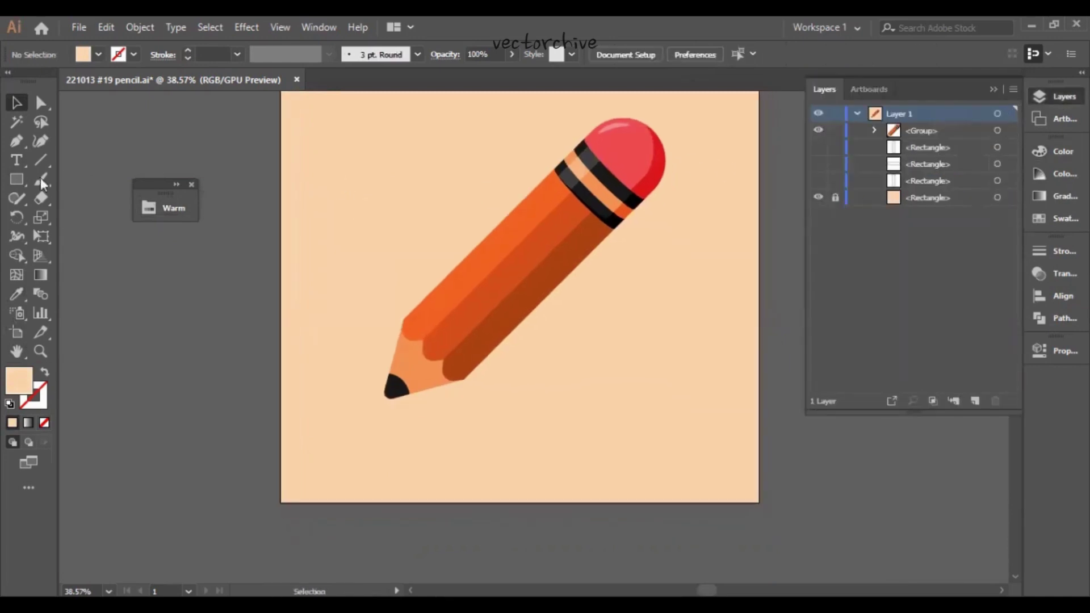
Draw a wide, flat ellipse beneath the pencil and give it the same appearance as the pencil's black shadow shapes.
{"action": "left_click_drag", "start_coordinate": [13, 179], "coordinate": [56, 215]}
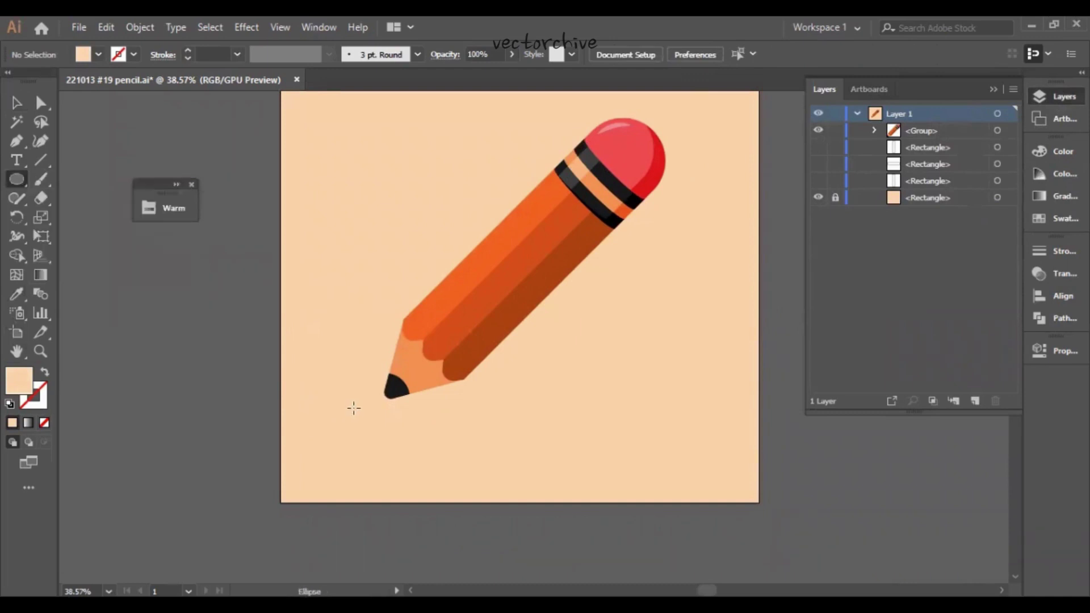
{"action": "left_click_drag", "start_coordinate": [354, 407], "coordinate": [692, 438]}
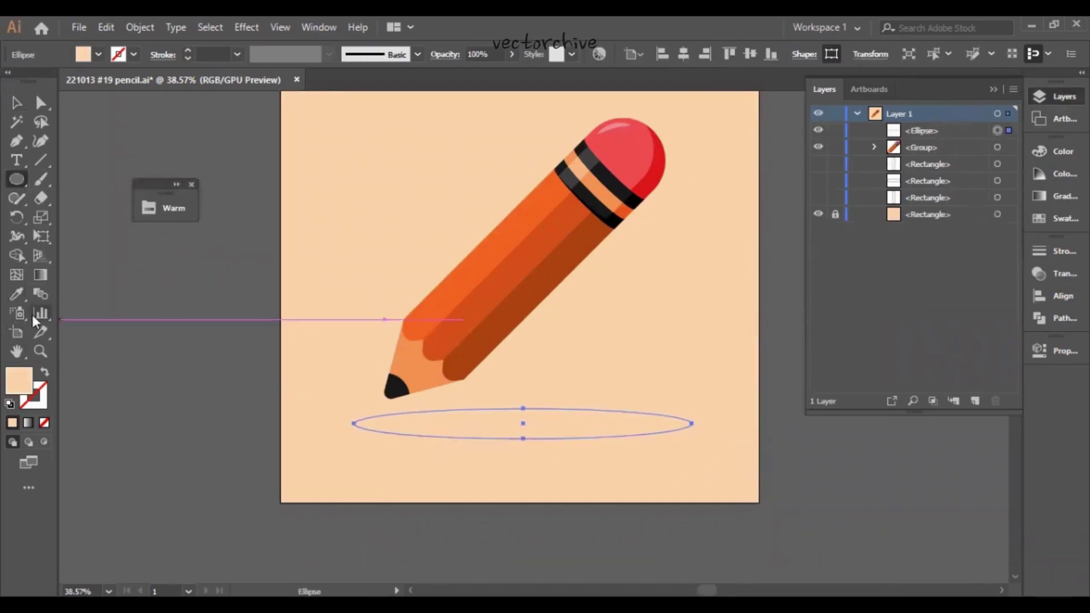
{"action": "left_click", "coordinate": [17, 294]}
{"action": "left_click", "coordinate": [602, 182]}
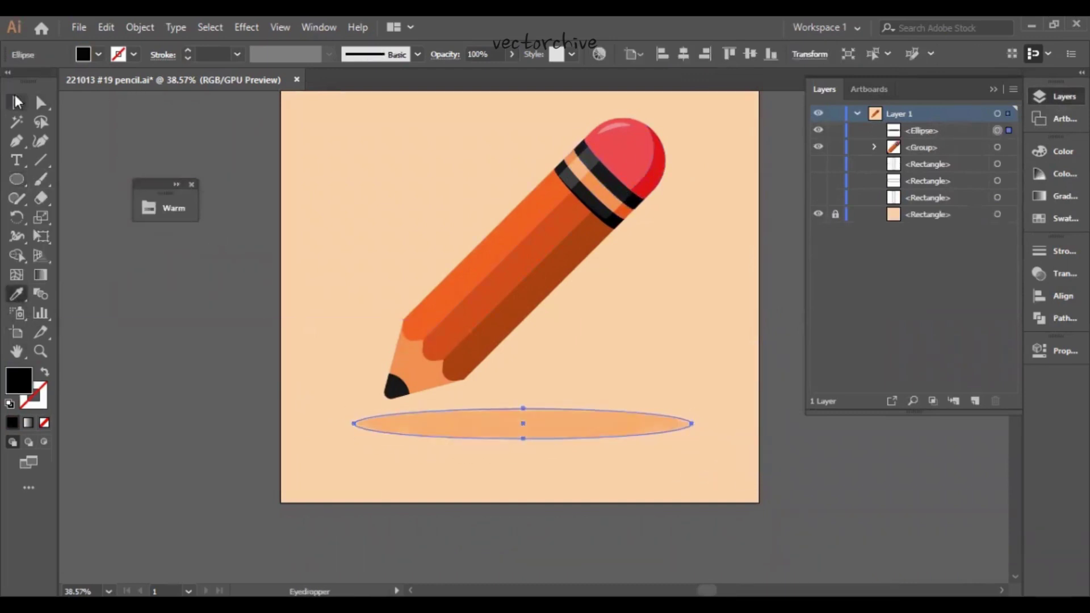
Centre the shadow ellipse horizontally on the artboard.
{"action": "left_click", "coordinate": [17, 102]}
{"action": "left_click", "coordinate": [691, 55]}
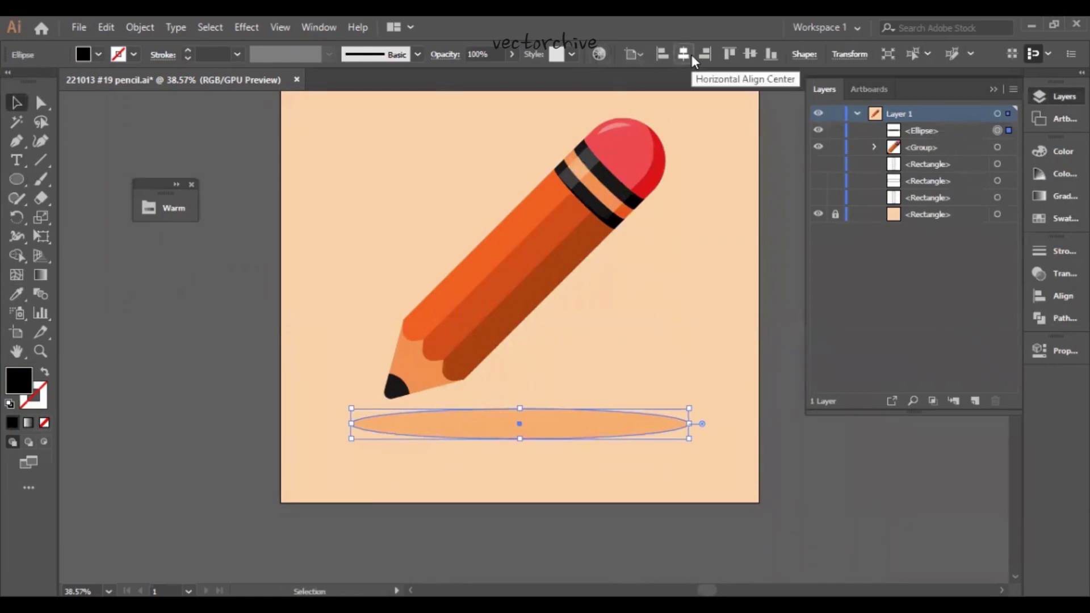
{"action": "left_click", "coordinate": [687, 220]}
{"action": "key", "text": "ctrl+0"}
{"action": "key", "text": "space"}
{"action": "left_click_drag", "start_coordinate": [717, 345], "coordinate": [691, 289]}
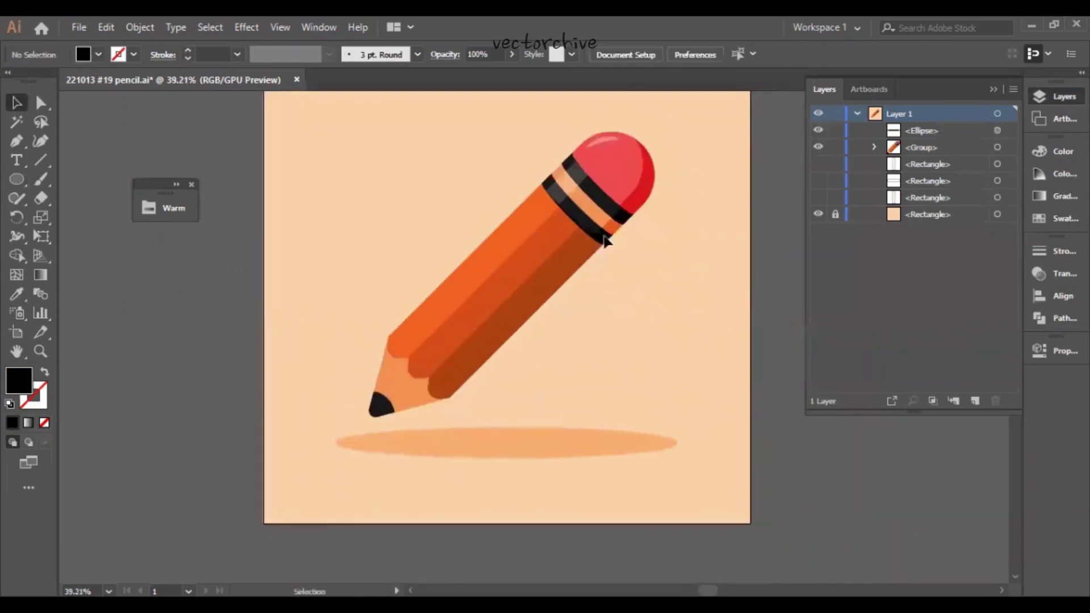
Group the pencil with its shadow ellipse and centre the group on the artboard.
{"action": "left_click_drag", "start_coordinate": [563, 485], "coordinate": [564, 487]}
{"action": "key", "text": "ctrl+g"}
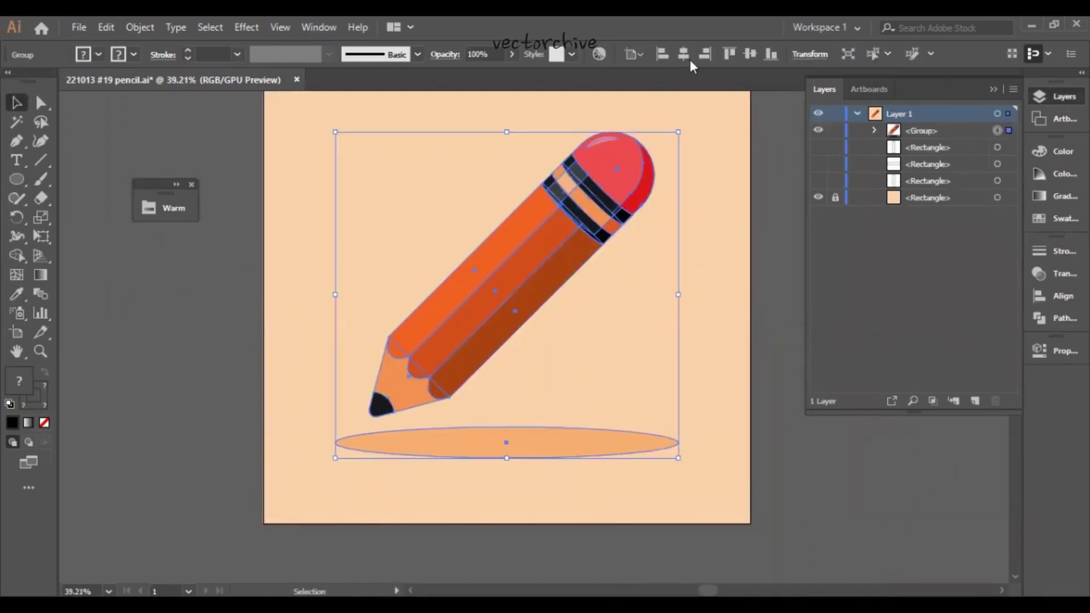
{"action": "left_click", "coordinate": [745, 53]}
{"action": "key", "text": "ctrl+0"}
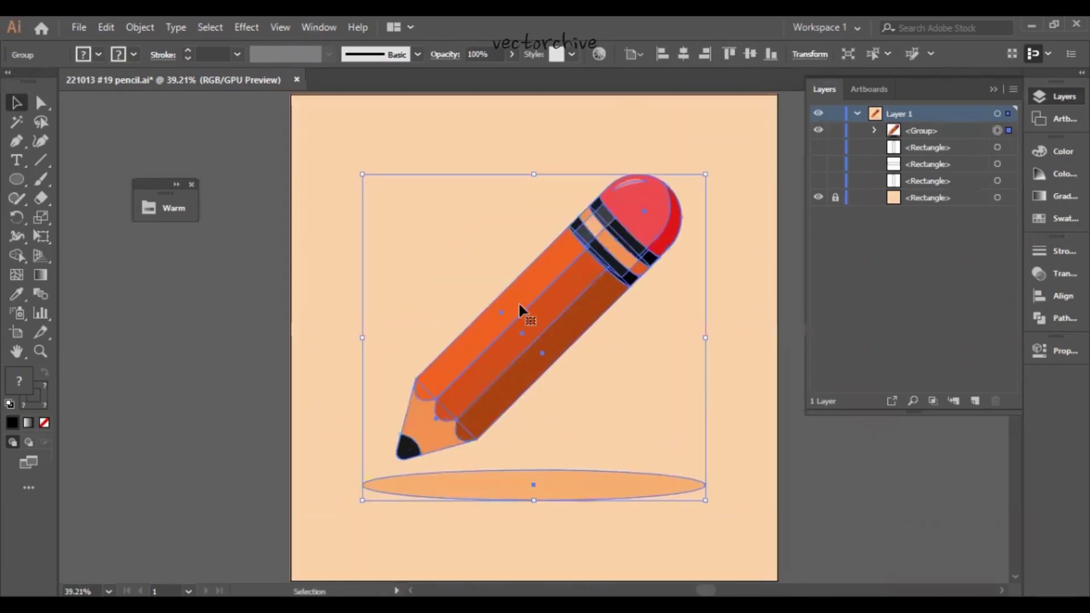
Ungroup the pencil from its shadow ellipse and deselect both.
{"action": "right_click", "coordinate": [519, 319]}
{"action": "left_click", "coordinate": [543, 454]}
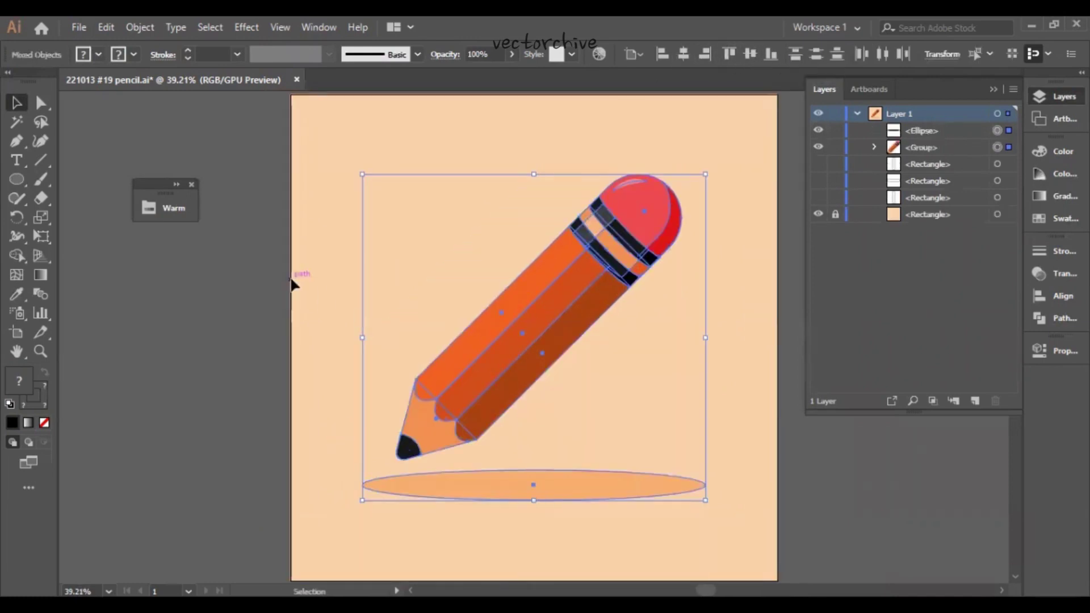
{"action": "left_click", "coordinate": [766, 173]}
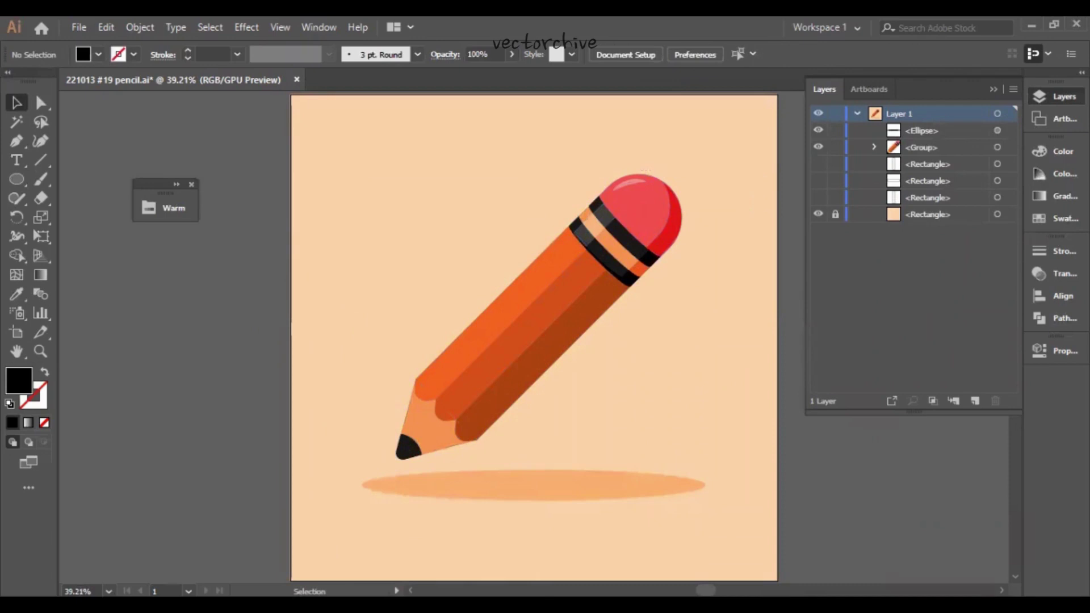
{"action": "left_click", "coordinate": [1057, 97]}
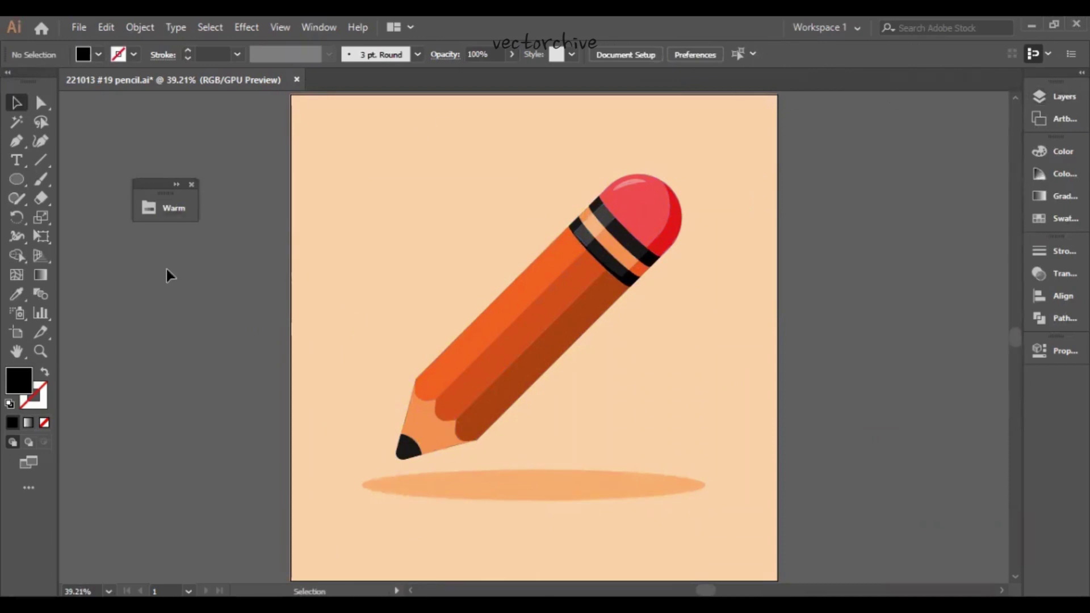
{"action": "key", "text": "ctrl+1"}
{"action": "mouse_move", "coordinate": [330, 165]}
{"action": "left_mouse_down"}
{"action": "mouse_move", "coordinate": [328, 363]}
{"action": "mouse_move", "coordinate": [321, 123]}
{"action": "left_mouse_up"}
{"action": "key", "text": "ctrl+0"}
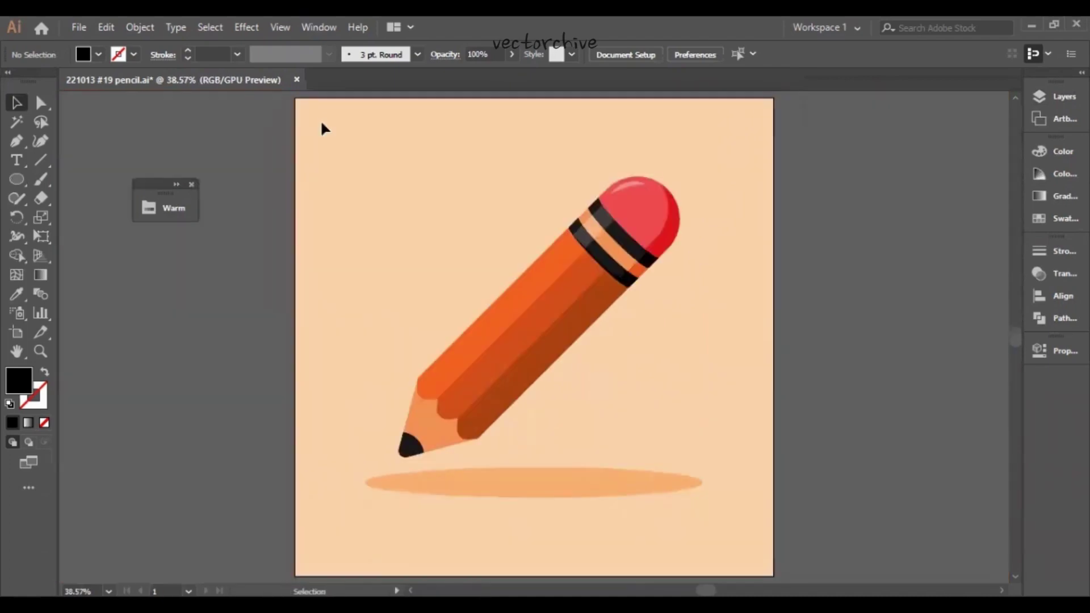